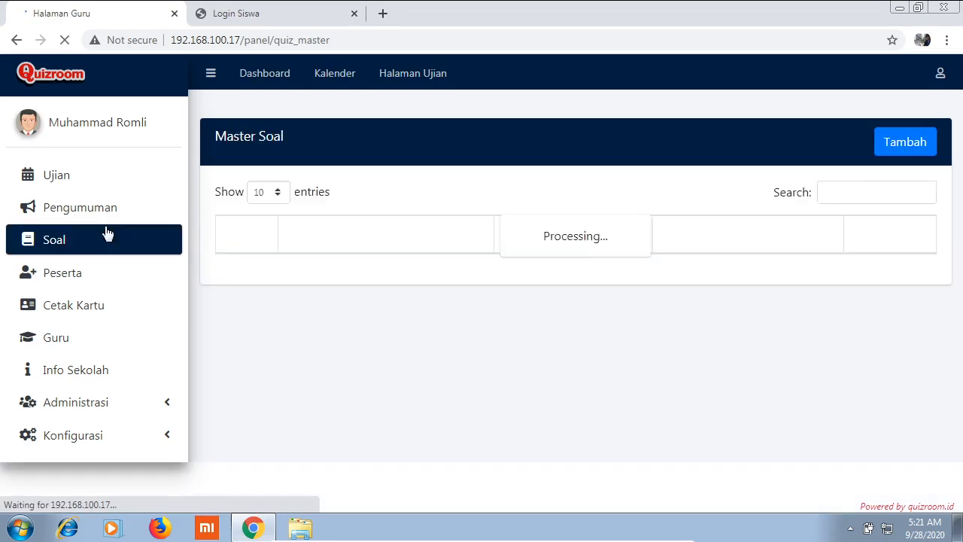
Start a new master question set with the code BARU and the name "Soal testing".
left_click(907, 142)
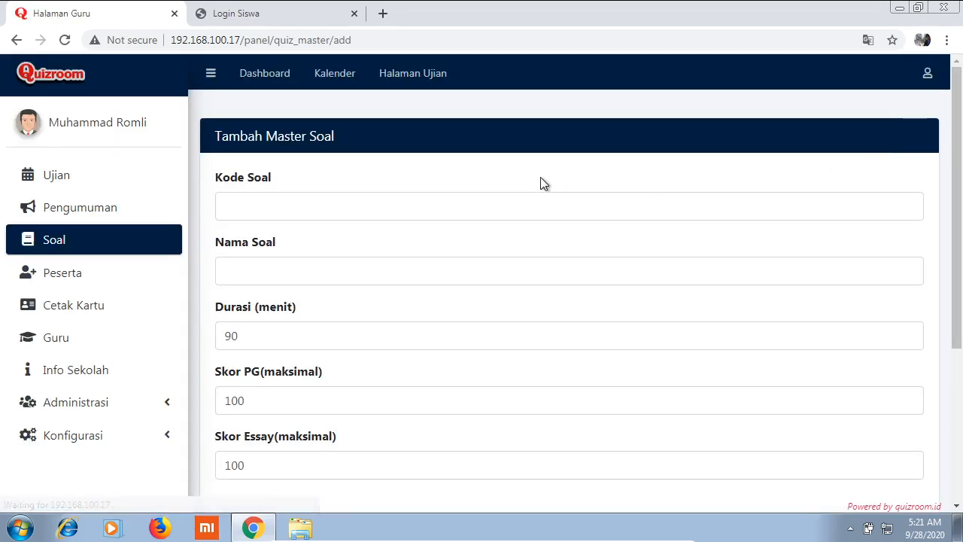
left_click(435, 214)
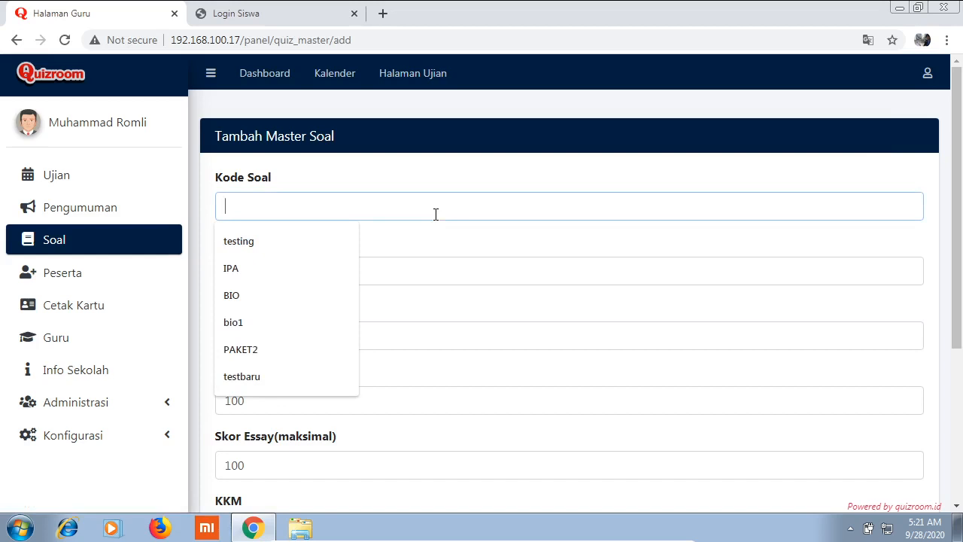
type("BARU")
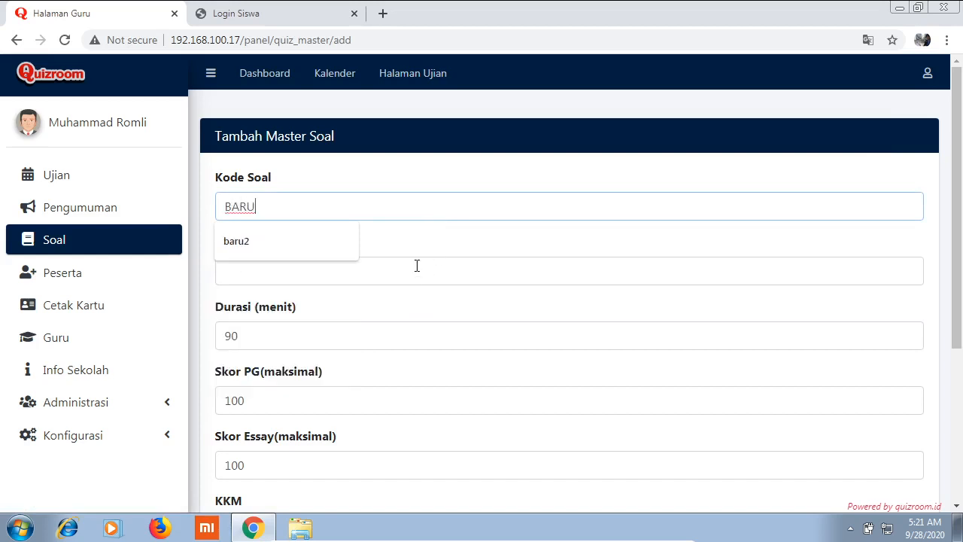
left_click(417, 268)
type("Soal")
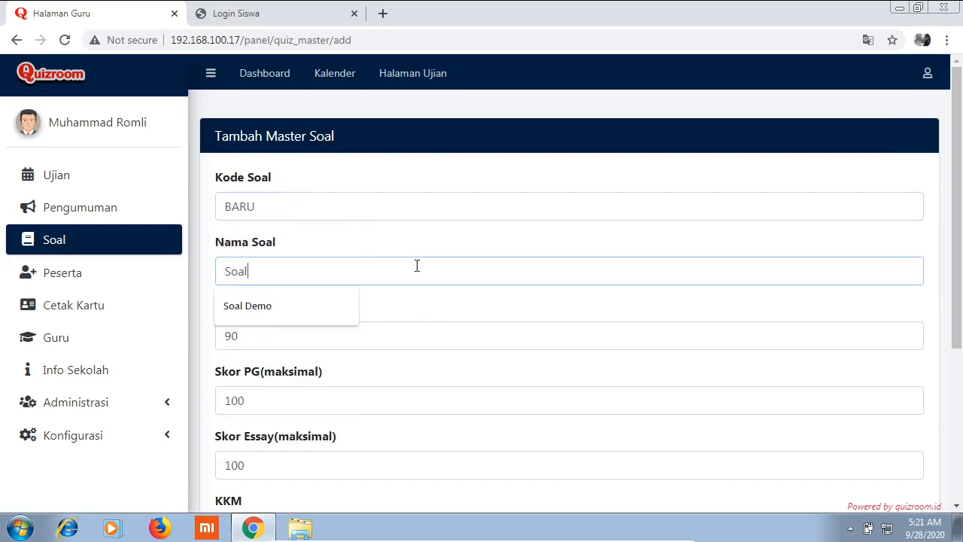
type(" testing")
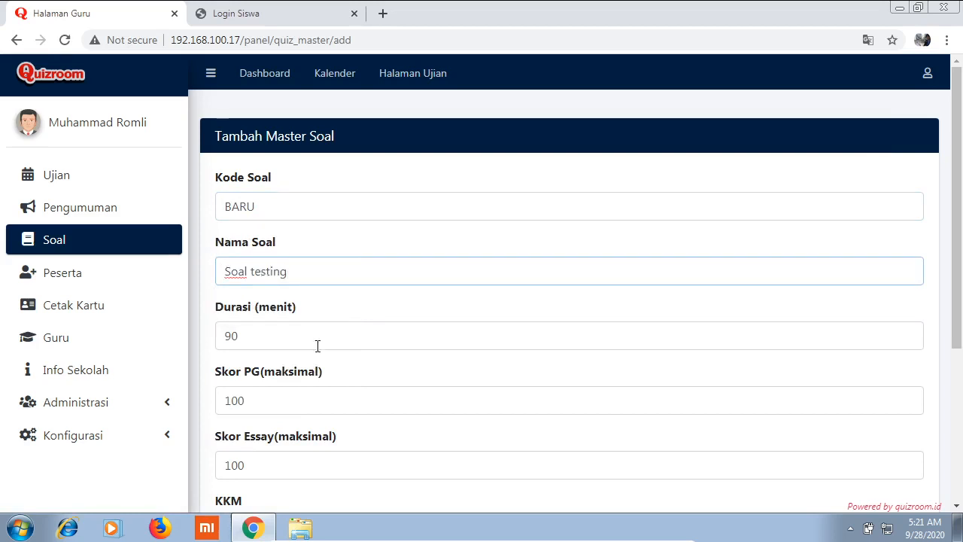
Set the duration to 70 minutes, the maximum multiple-choice score to 70 and the maximum essay score to 30.
left_click(302, 344)
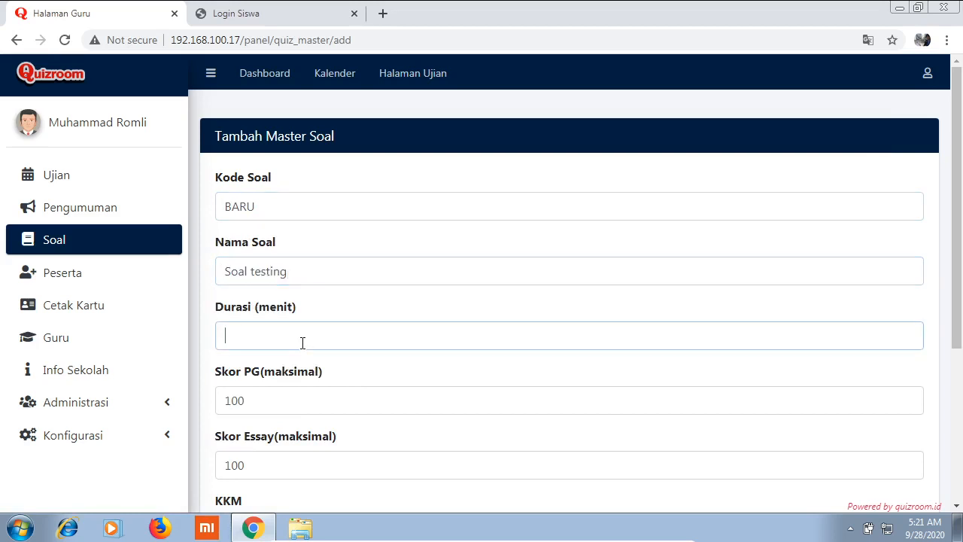
type("70")
key("Tab")
scroll(302, 343, "down", 3)
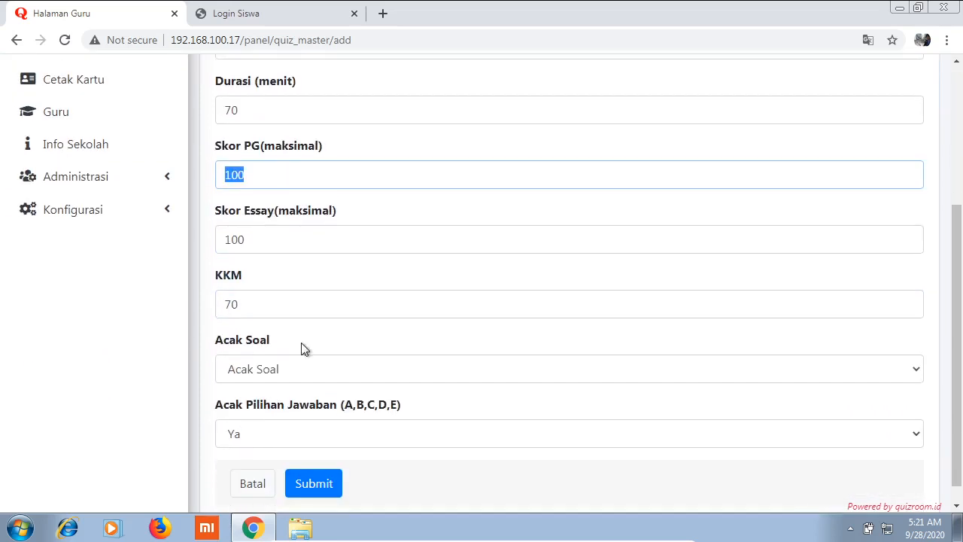
type("70")
key("Tab")
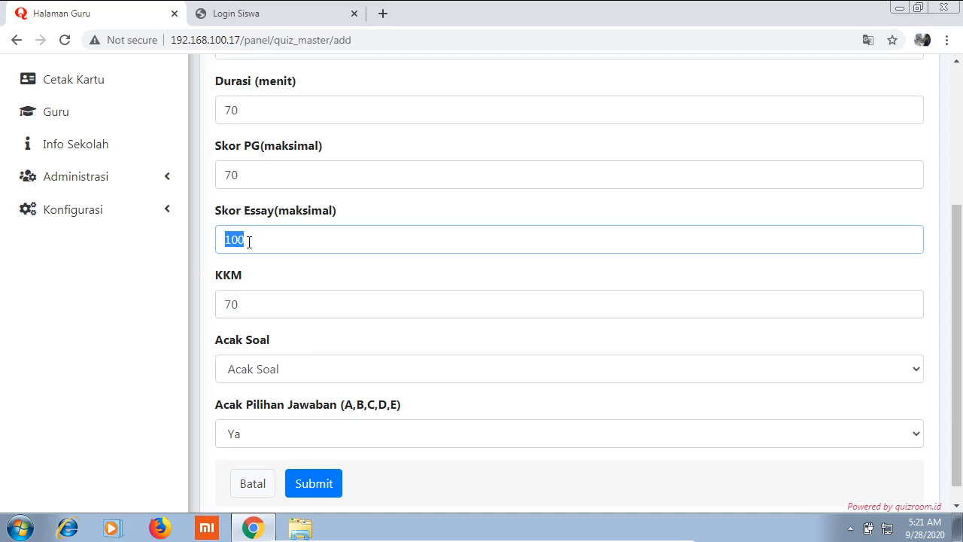
type("30")
Set Acak Soal to Ya and submit the new question set.
left_click(287, 305)
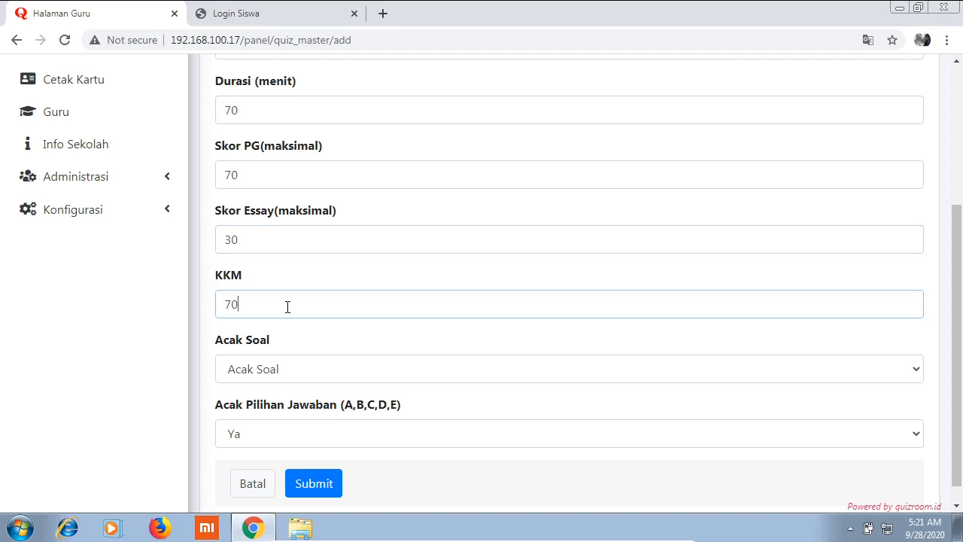
left_click(302, 370)
left_click(287, 410)
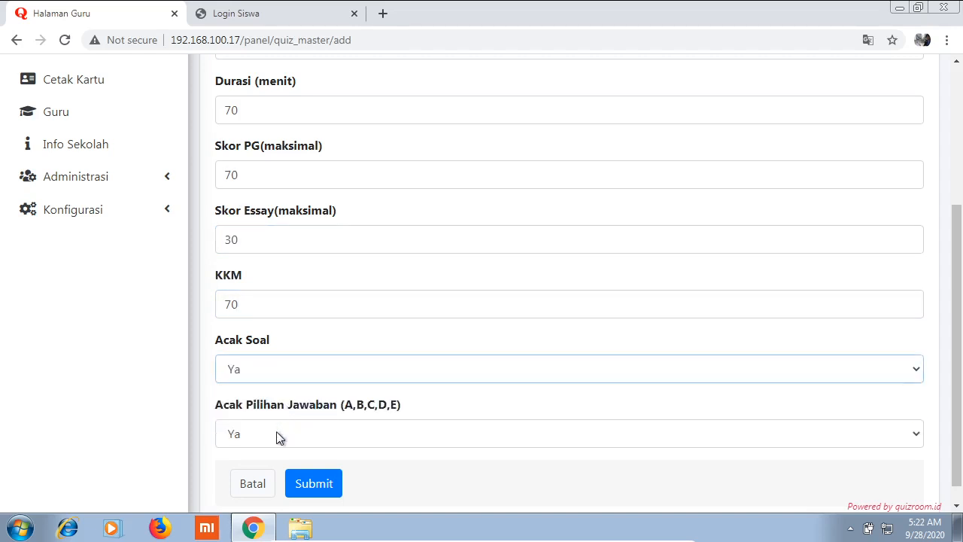
left_click(314, 484)
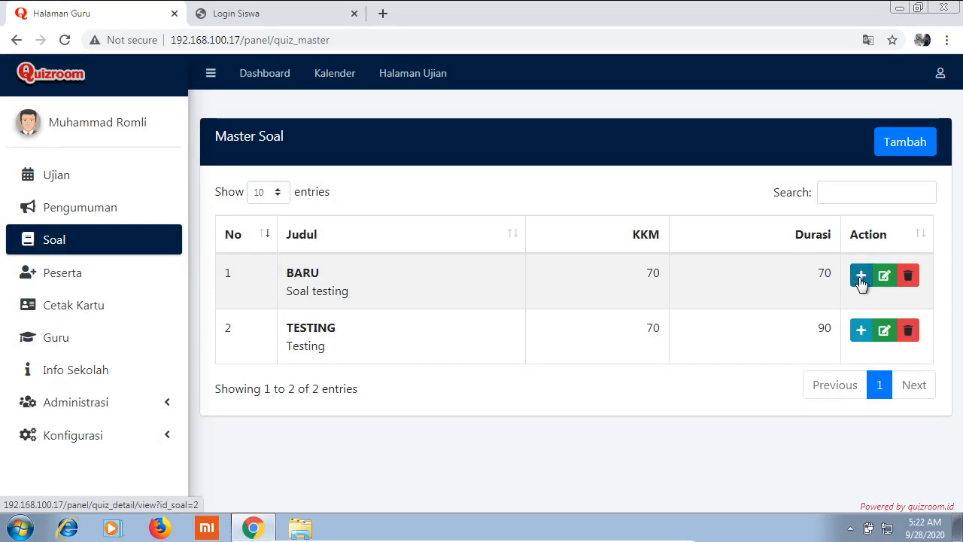
Add a multiple-choice question to the BARU set with the question text "Soal Pilihan ganda 1".
left_click(861, 280)
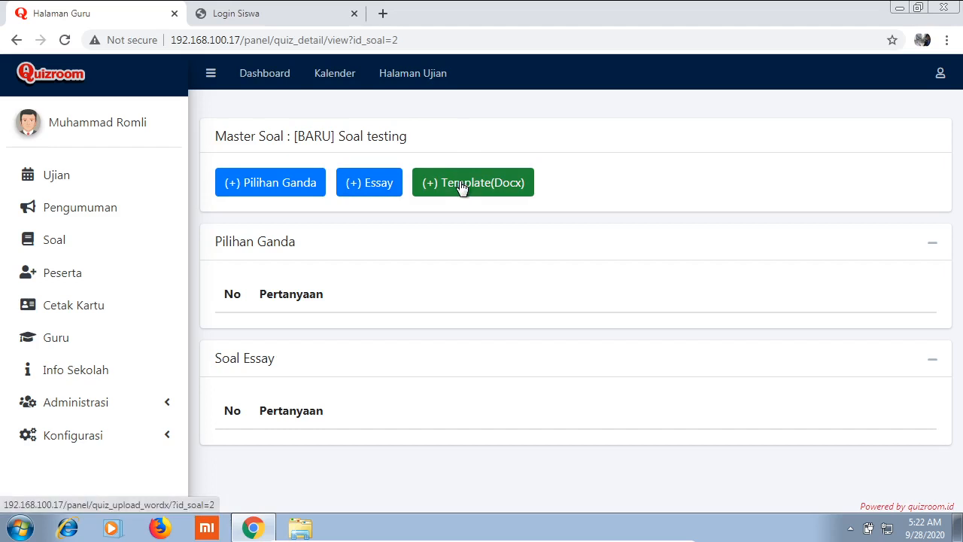
left_click(277, 194)
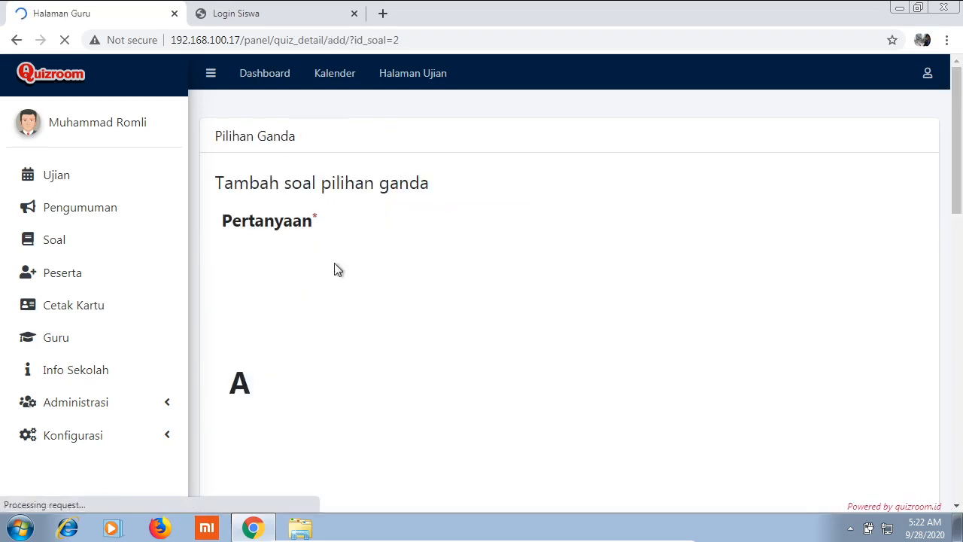
scroll(335, 269, "down", 1)
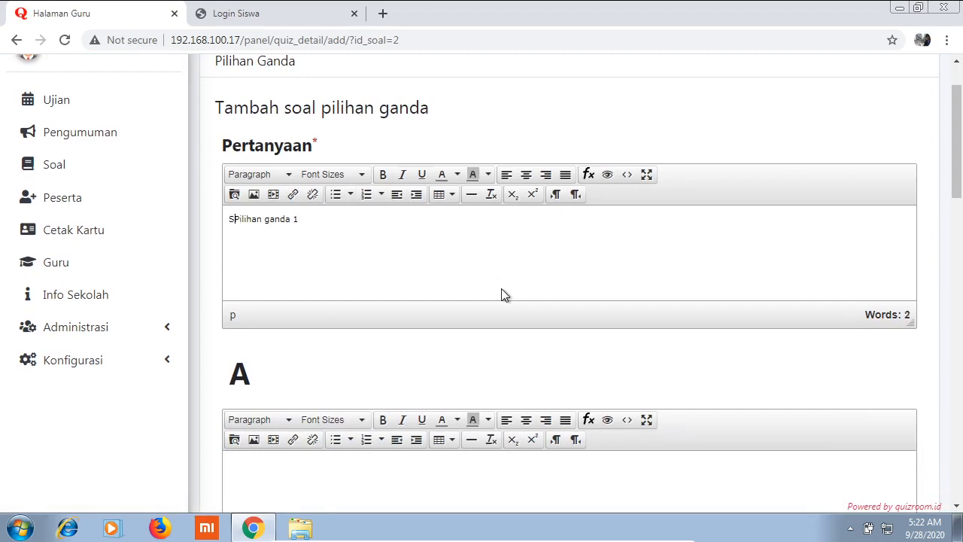
type("Soal")
scroll(487, 316, "down", 2)
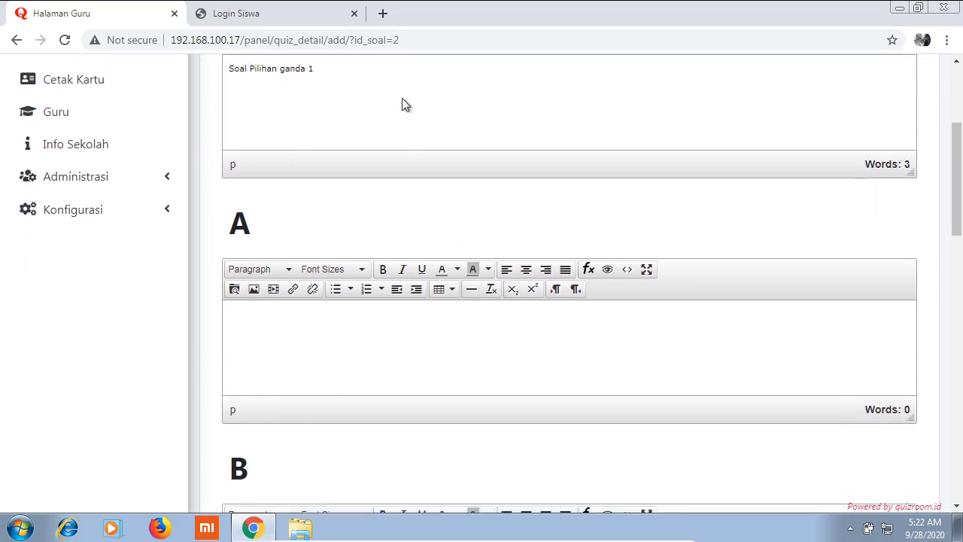
Upload Materi.K3.simbol-simbol.K3.TKJ2.jpg from the Pictures library and insert it on a new line below the question text.
scroll(402, 98, "up", 3)
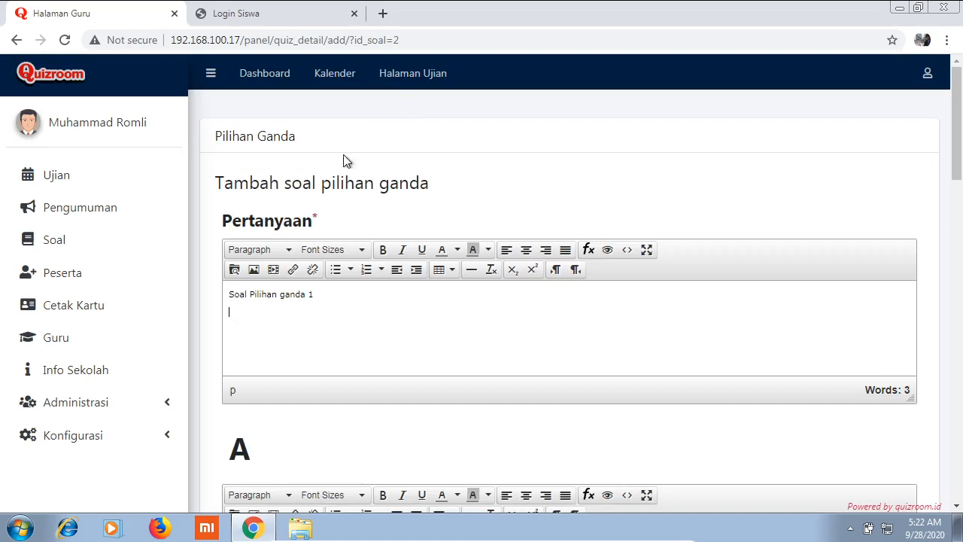
key("Return")
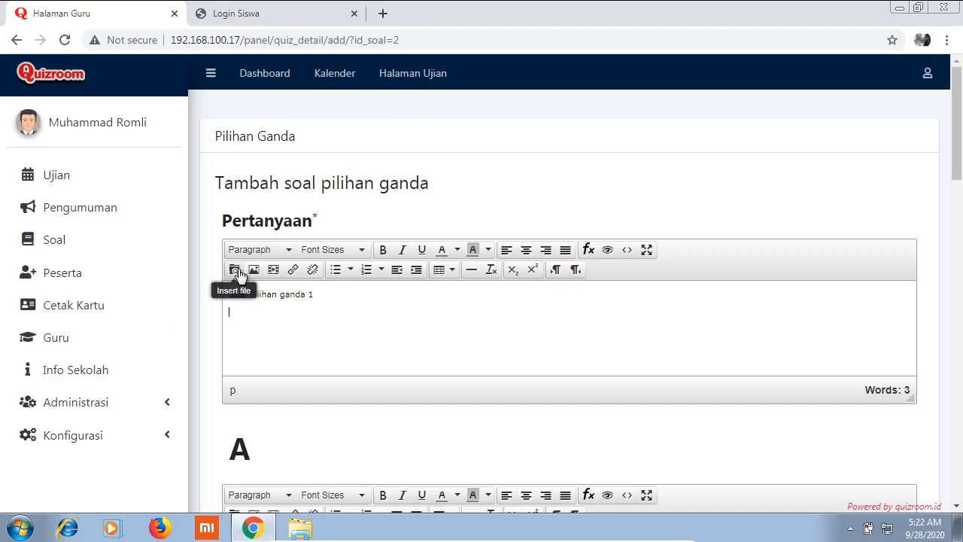
left_click(234, 270)
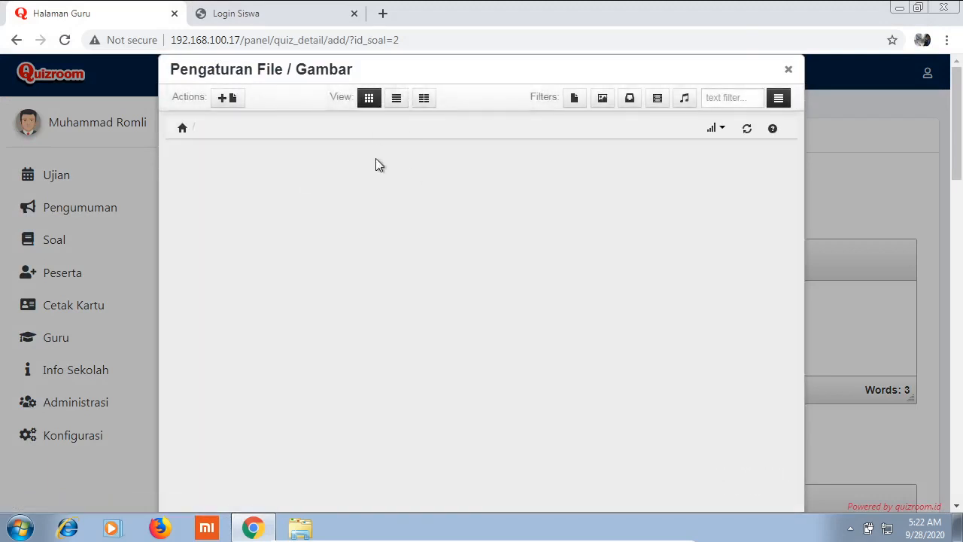
left_click(229, 102)
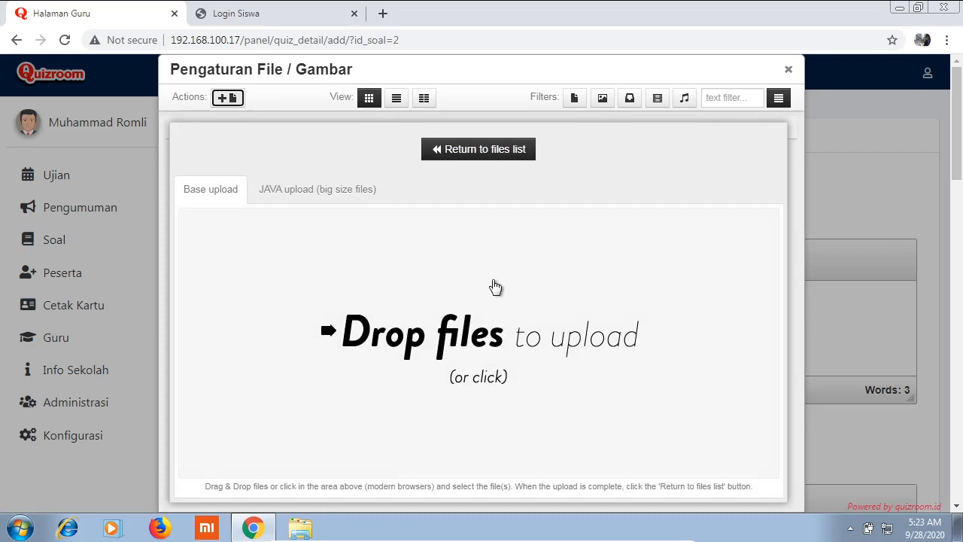
left_click(495, 287)
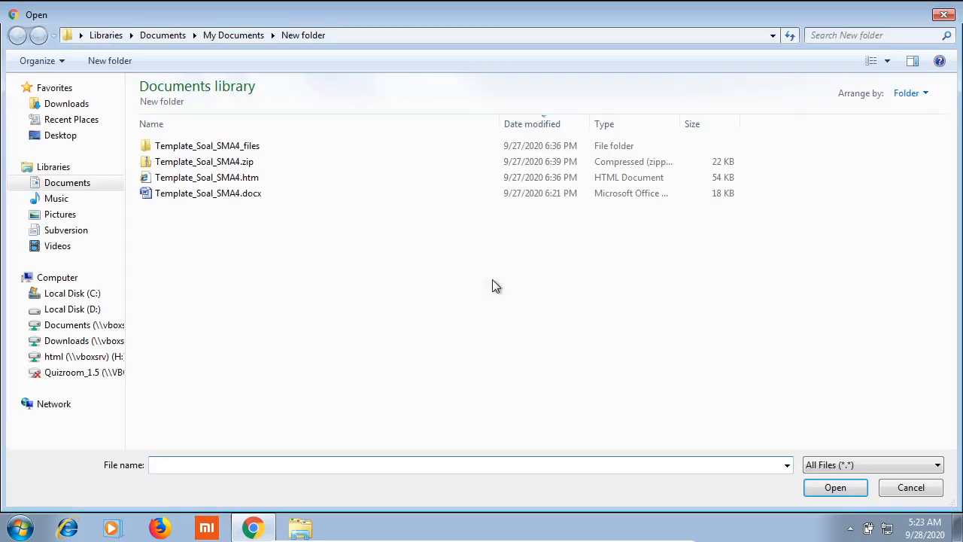
left_click(55, 216)
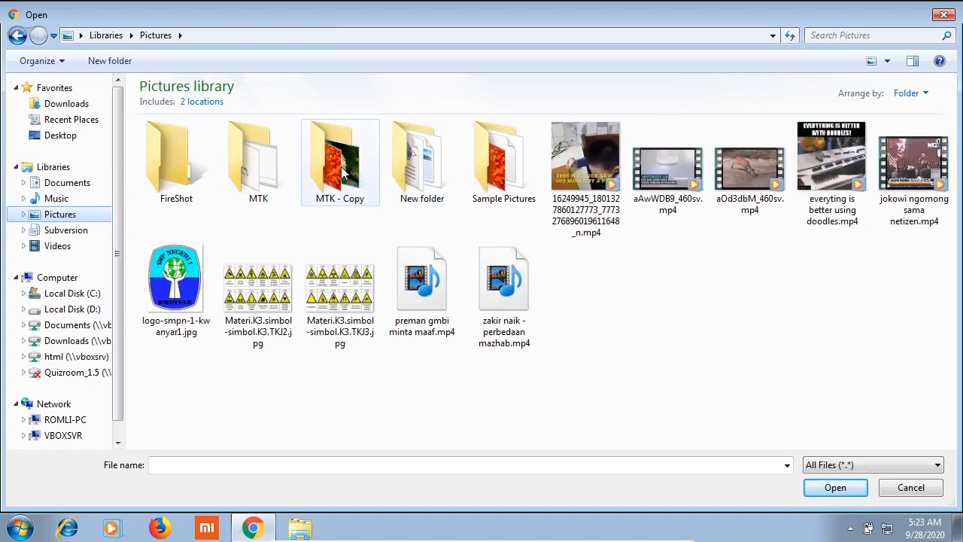
left_click(256, 291)
double_click(256, 292)
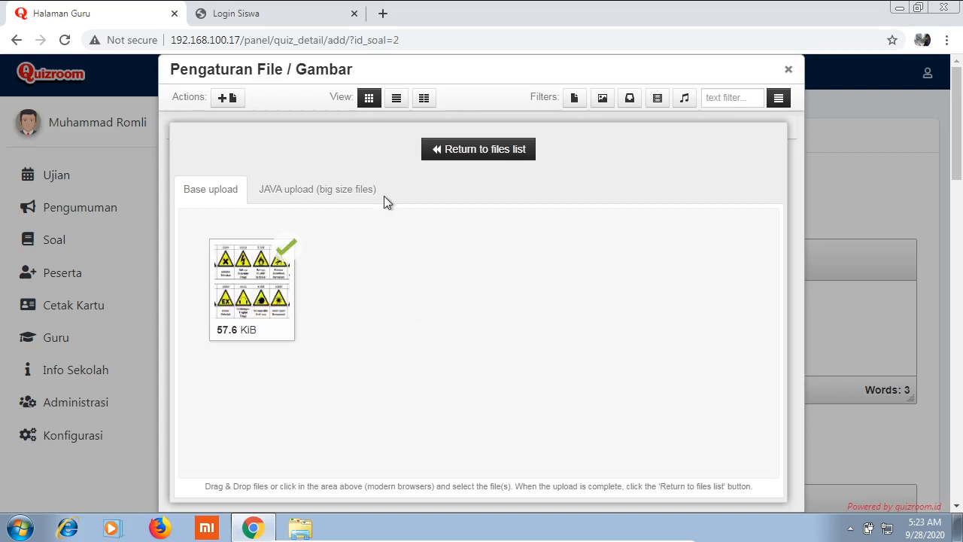
left_click(487, 149)
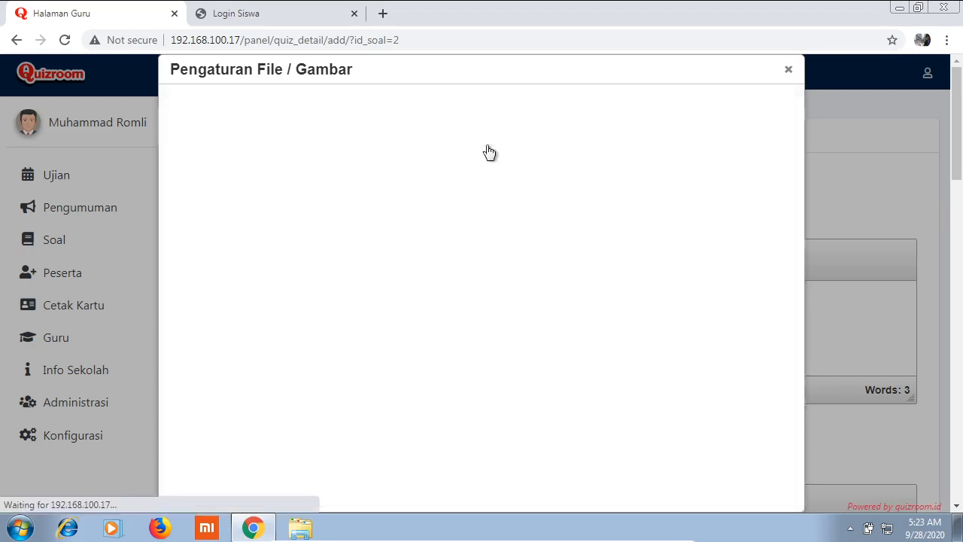
left_click(220, 194)
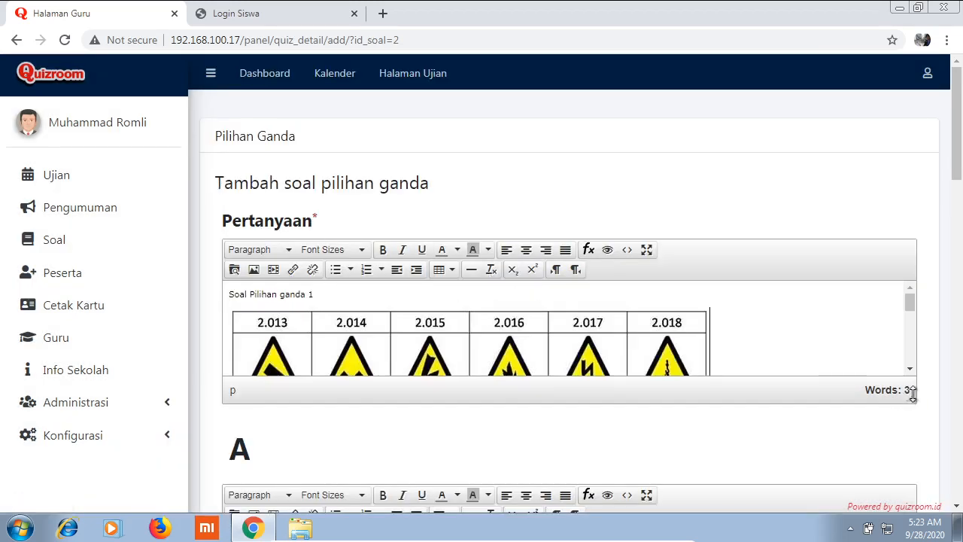
Enlarge the question editor's height until the whole inserted image fits, briefly checking it in fullscreen view.
left_click_drag(907, 396, 908, 489)
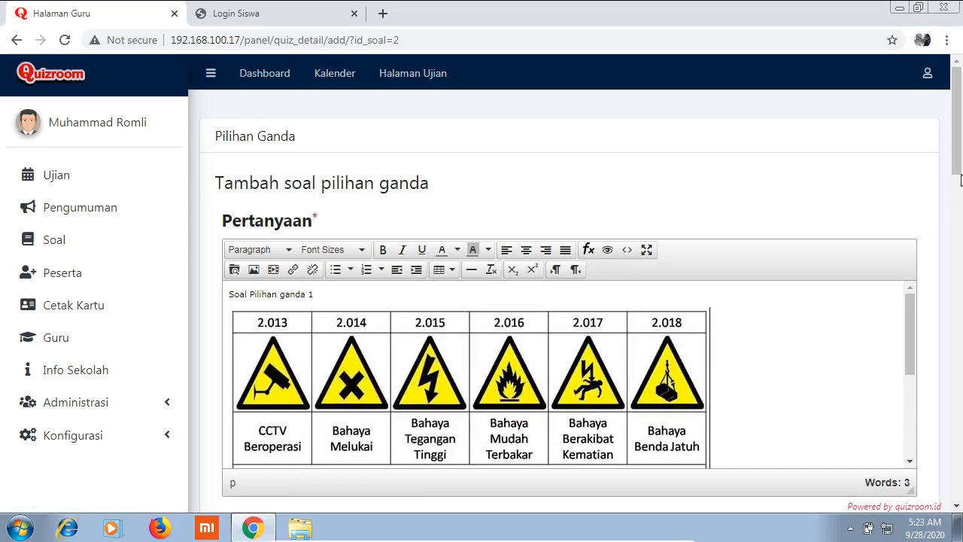
scroll(955, 226, "down", 2)
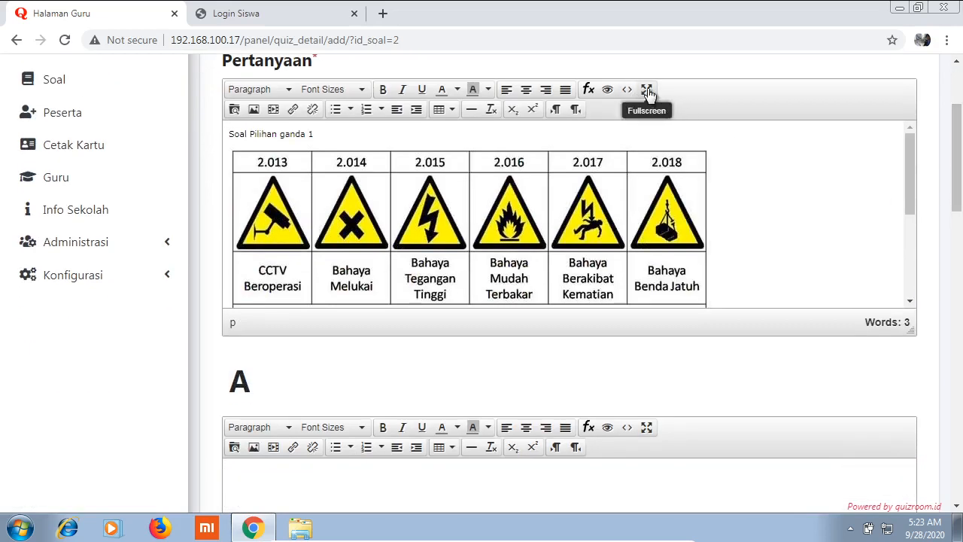
left_click(646, 89)
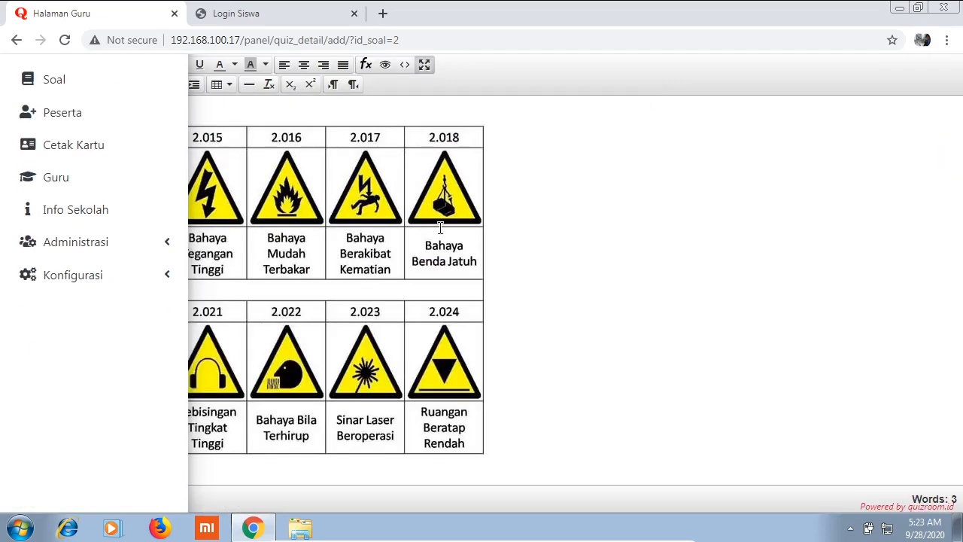
left_click(424, 64)
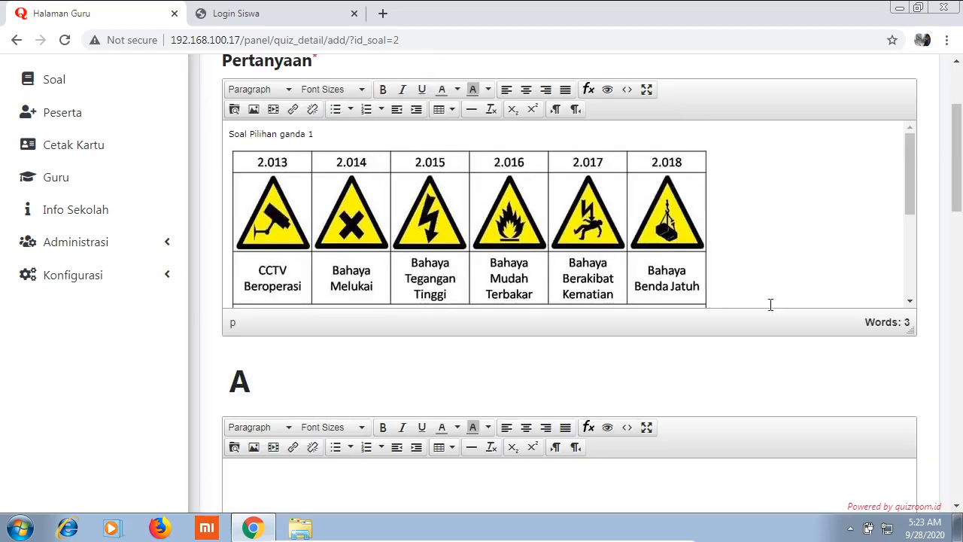
left_click_drag(910, 331, 911, 508)
scroll(961, 164, "down", 2)
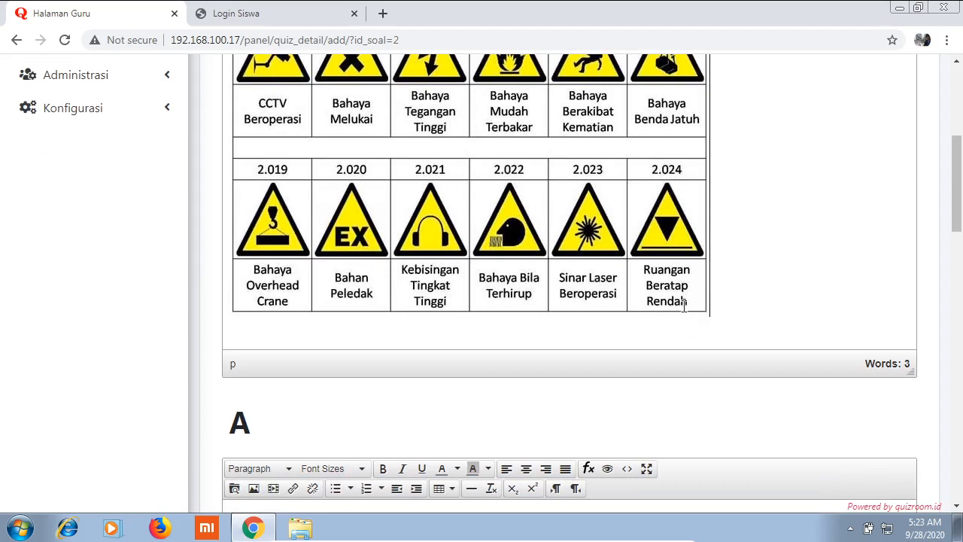
Shrink the warning-sign image in the question proportionally to about two fifths of its inserted width.
left_click(531, 299)
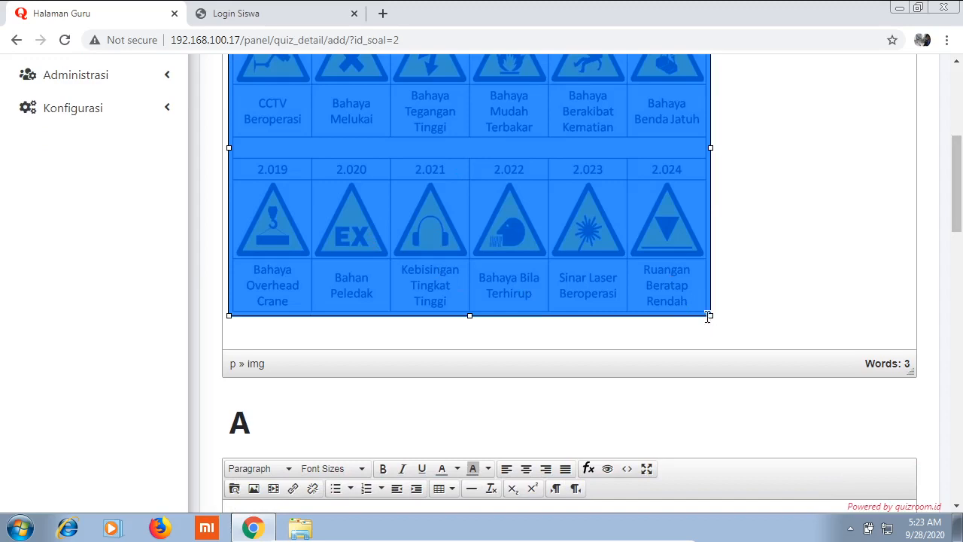
left_click_drag(710, 317, 419, 140)
scroll(418, 140, "up", 4)
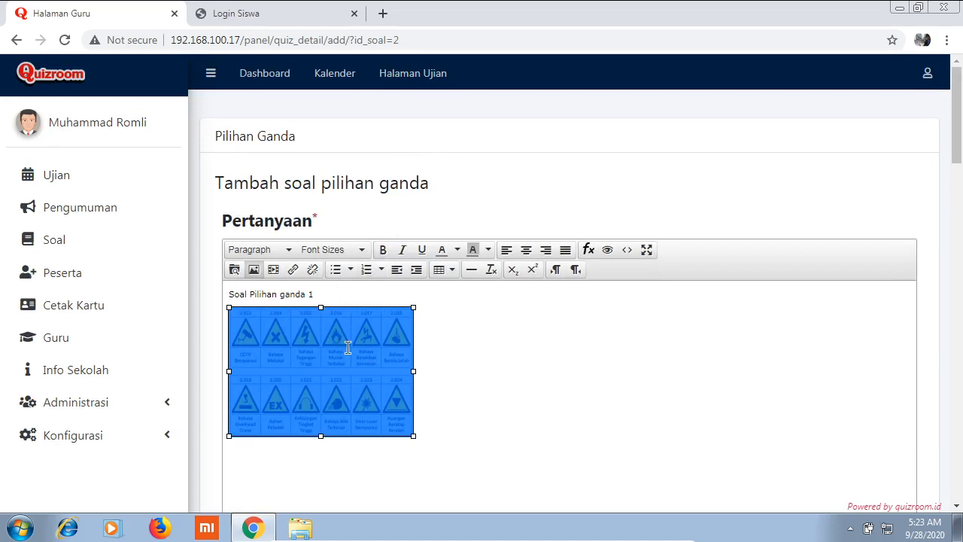
left_click(490, 327)
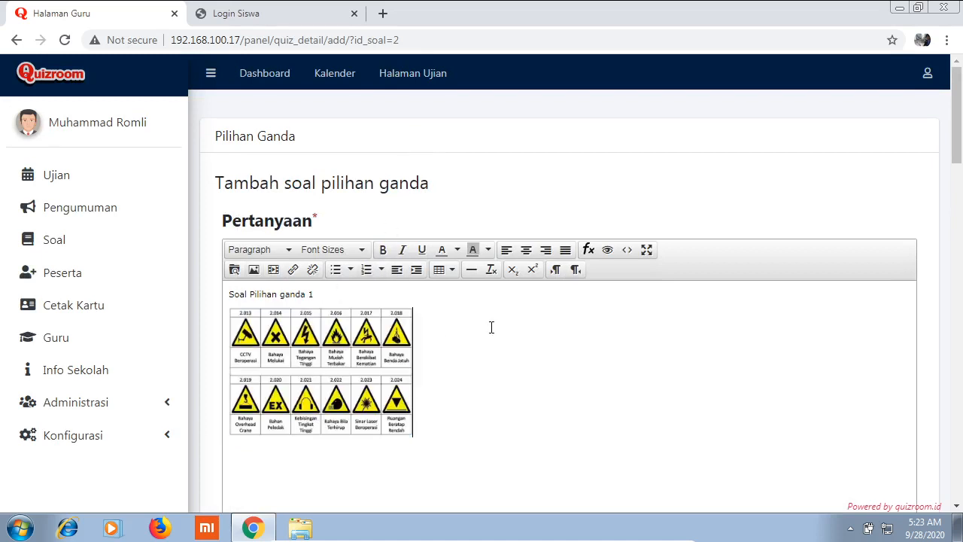
Fill in answer A with "Option a" and answer B with "Option B" for the multiple-choice question.
scroll(491, 328, "down", 1)
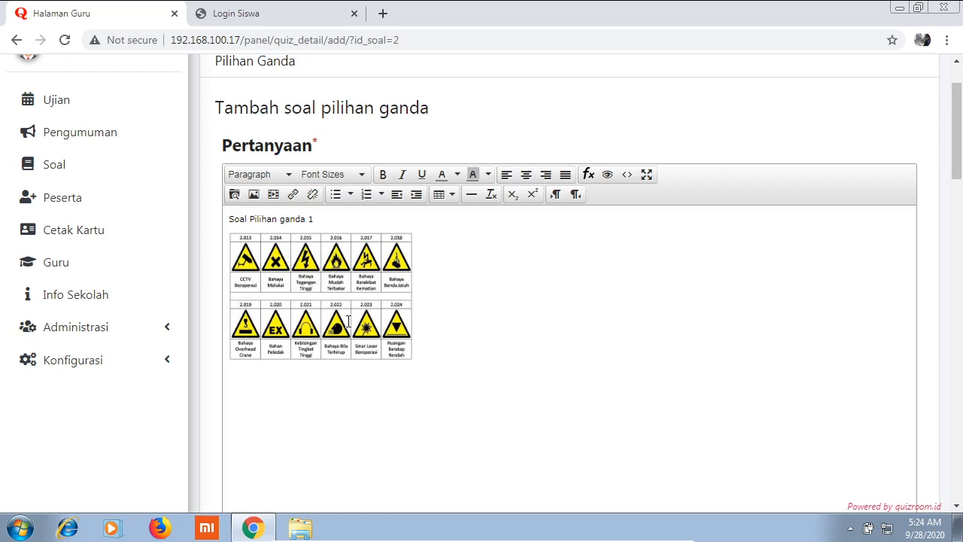
scroll(348, 321, "down", 2)
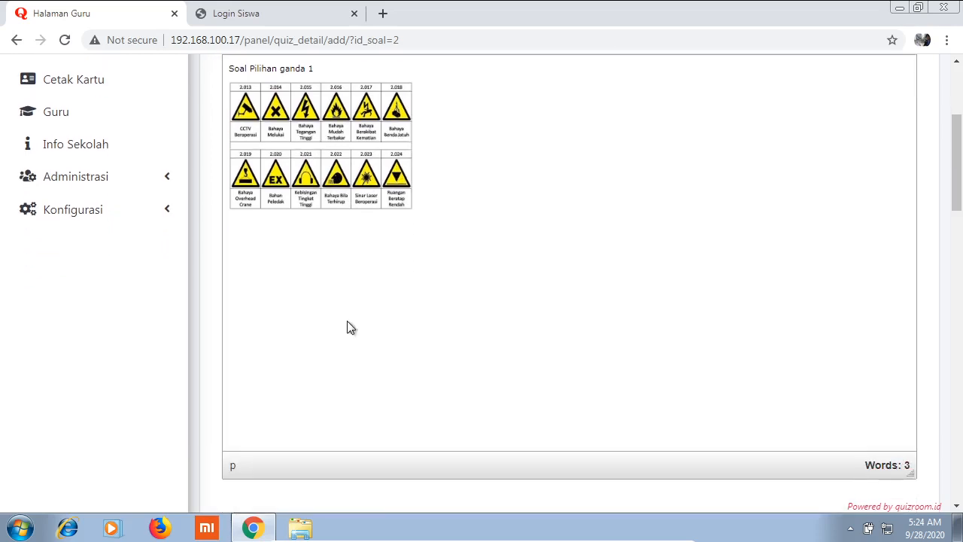
scroll(349, 327, "down", 1)
scroll(349, 326, "down", 4)
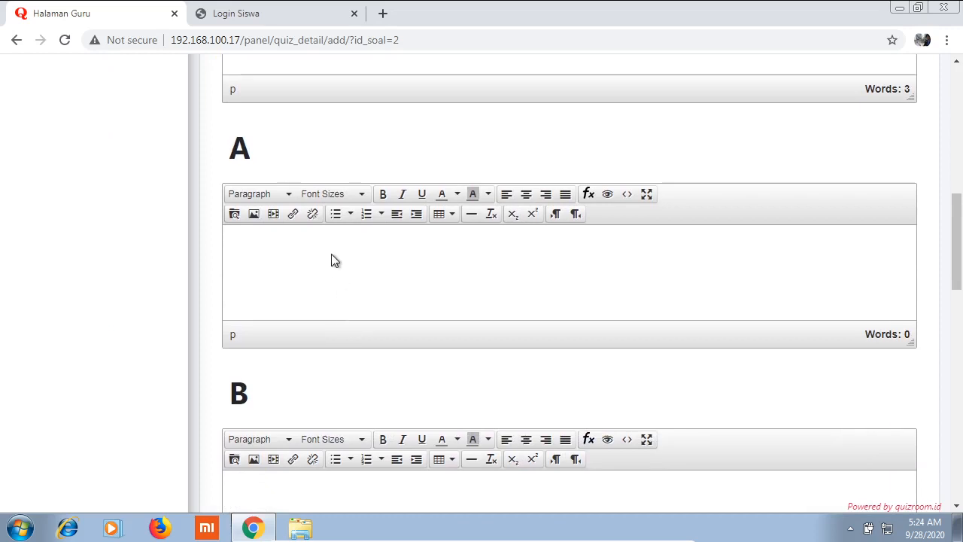
left_click(334, 256)
scroll(331, 255, "down", 3)
left_click(336, 292)
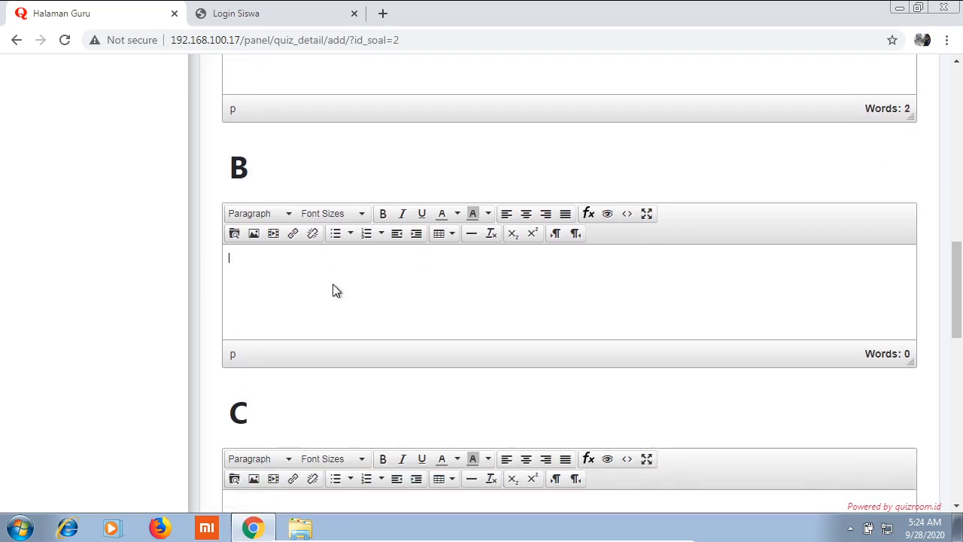
type("Option B")
Fill in answer C with "Option C", answer D with "Option D" and answer E with "-".
scroll(336, 291, "down", 1)
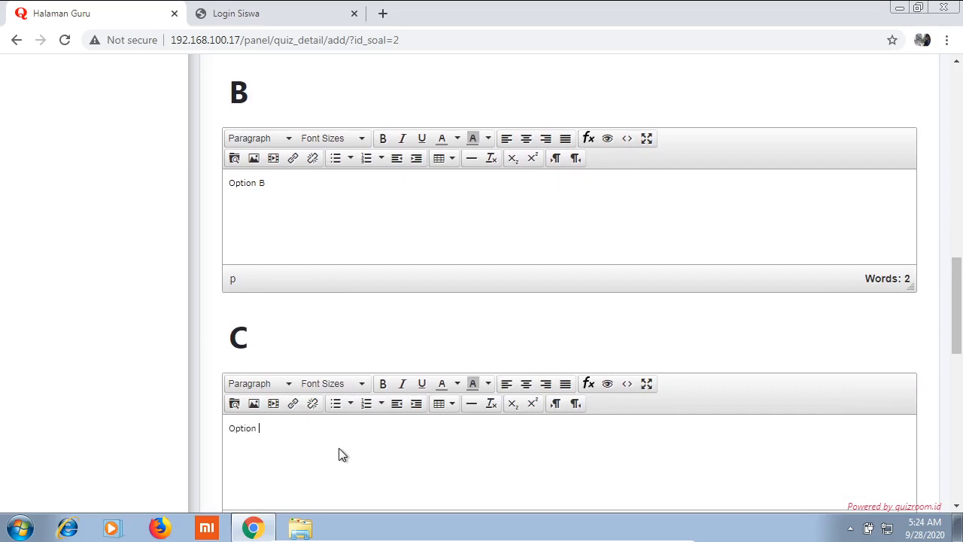
scroll(341, 454, "down", 1)
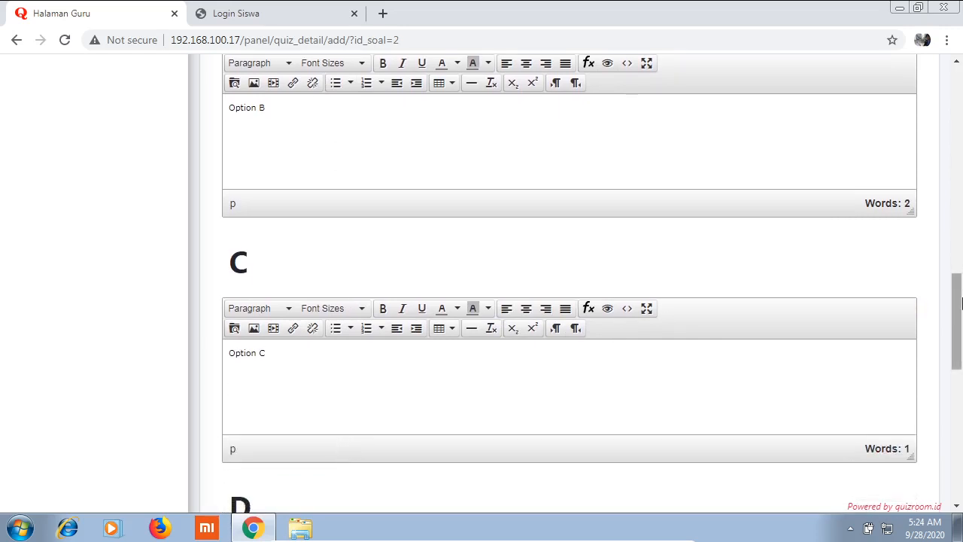
left_click_drag(959, 286, 960, 334)
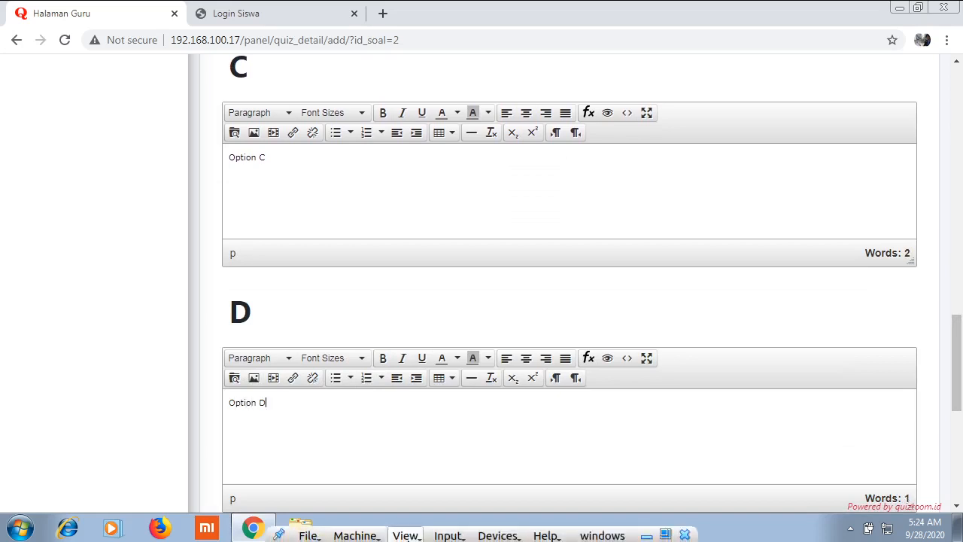
left_click_drag(957, 376, 957, 425)
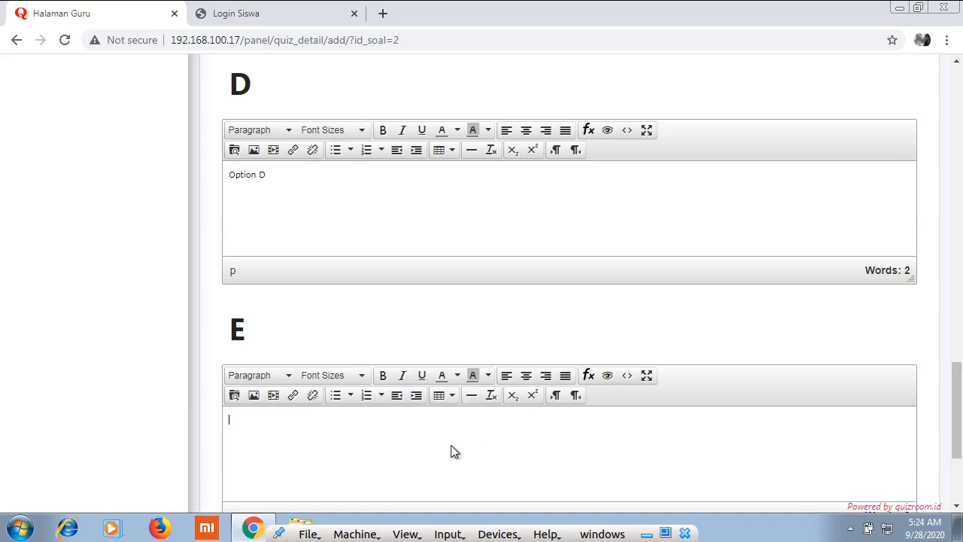
Set the question's answer key (Kunci Jawaban) to B and save the question.
left_click_drag(959, 409, 962, 452)
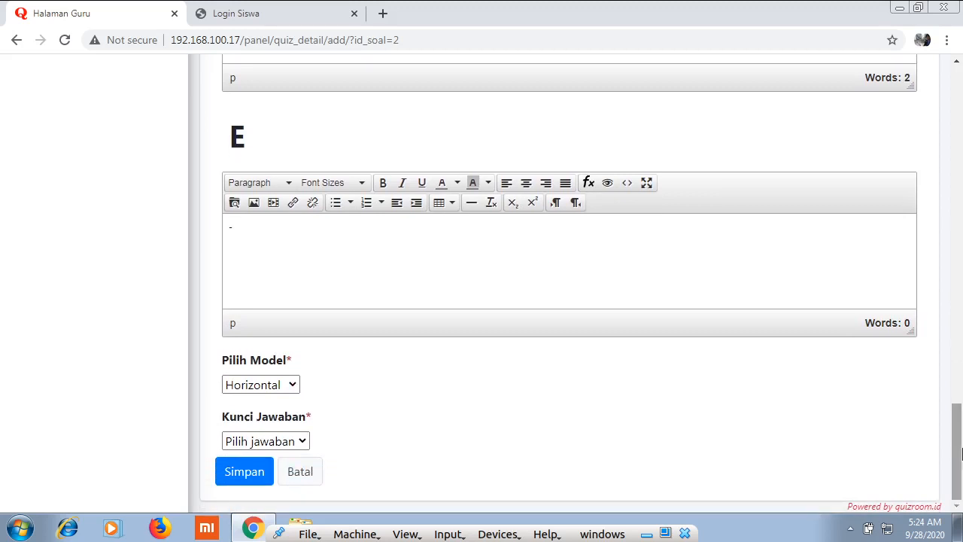
left_click(293, 444)
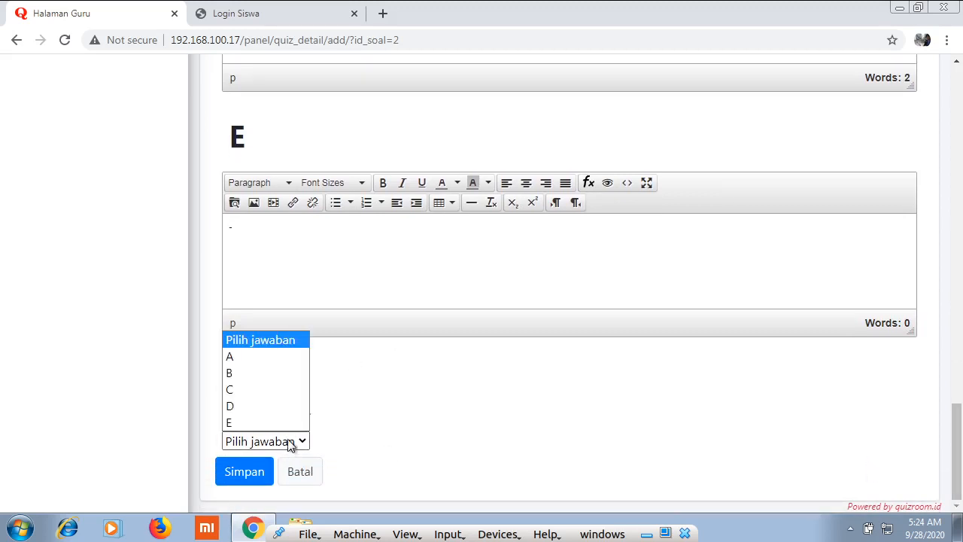
left_click(271, 375)
left_click(249, 472)
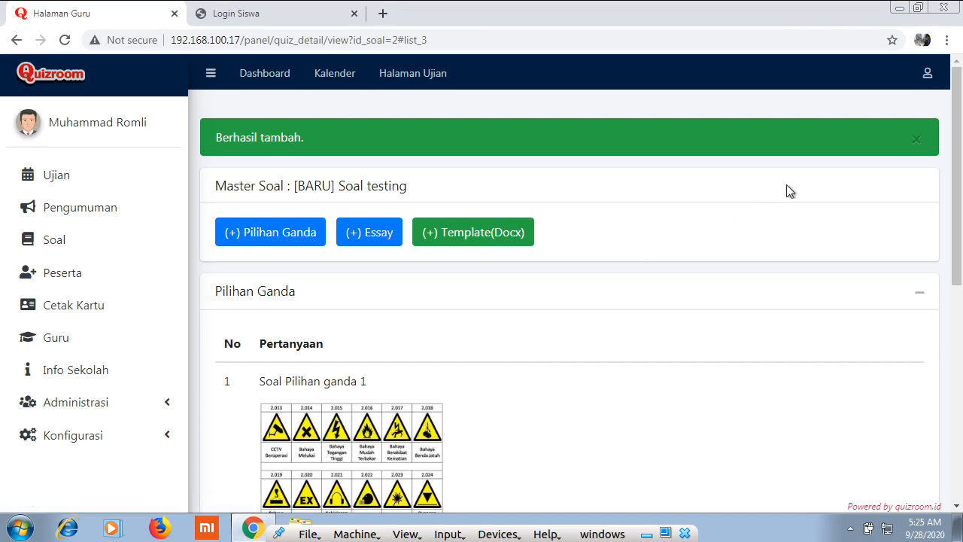
Review the saved question and its answer options, viewing its image at full size in a separate browser tab.
left_click_drag(959, 152, 962, 279)
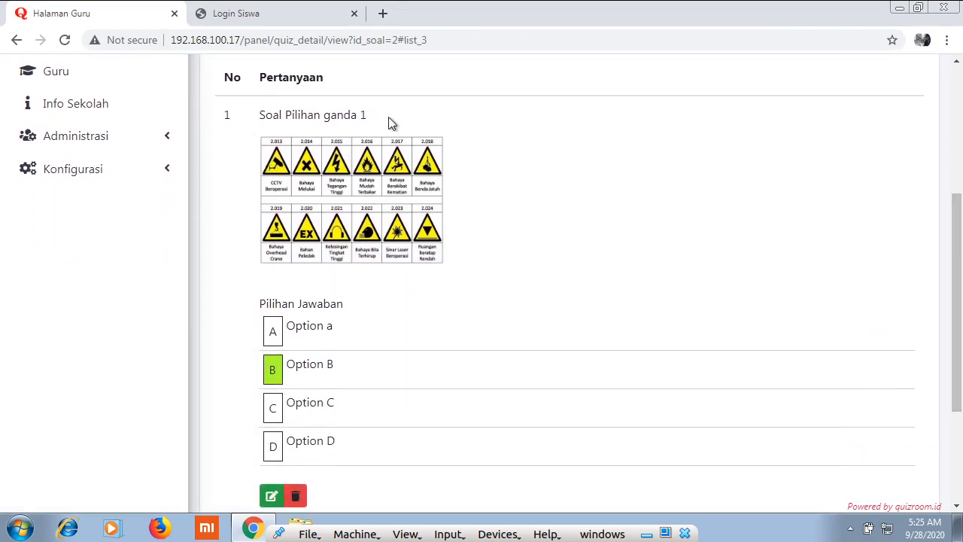
right_click(338, 199)
left_click(354, 208)
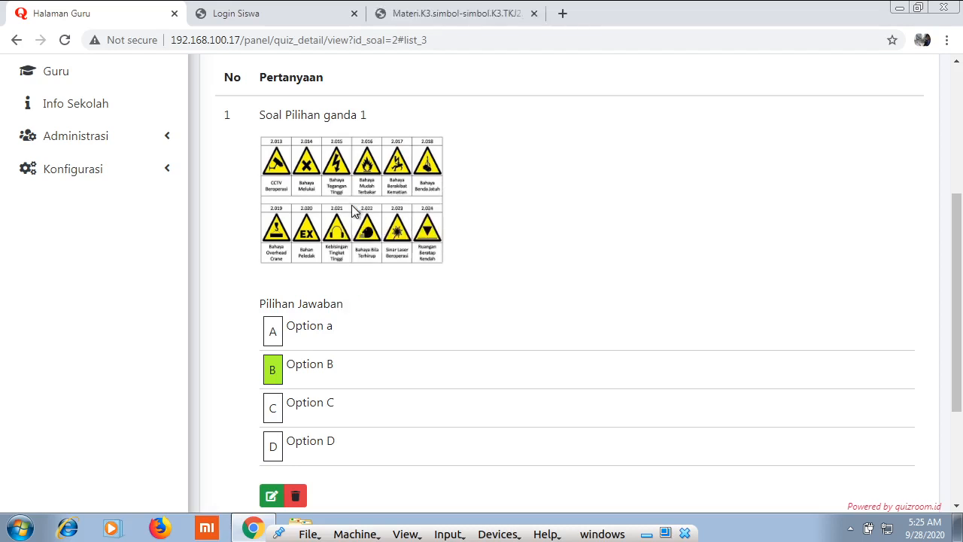
left_click(436, 14)
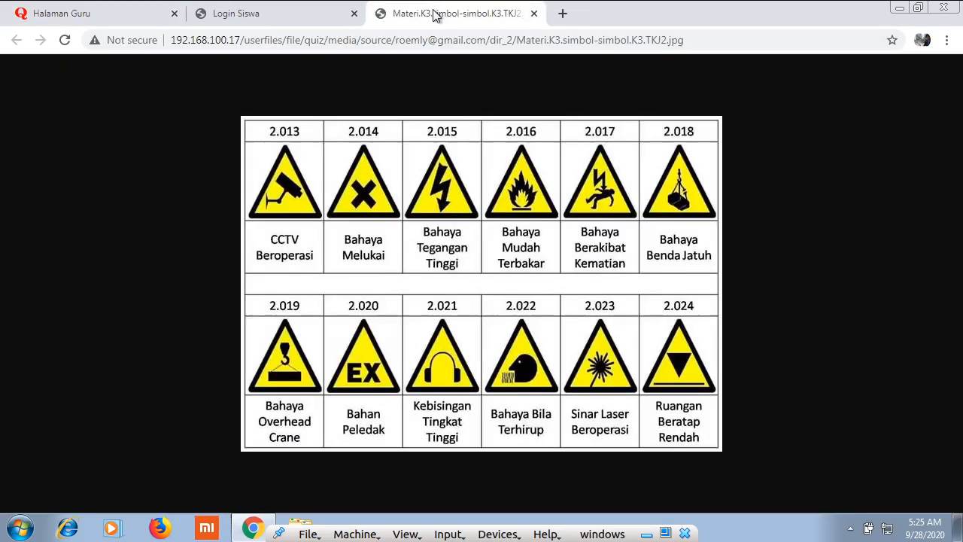
left_click(534, 13)
left_click(170, 9)
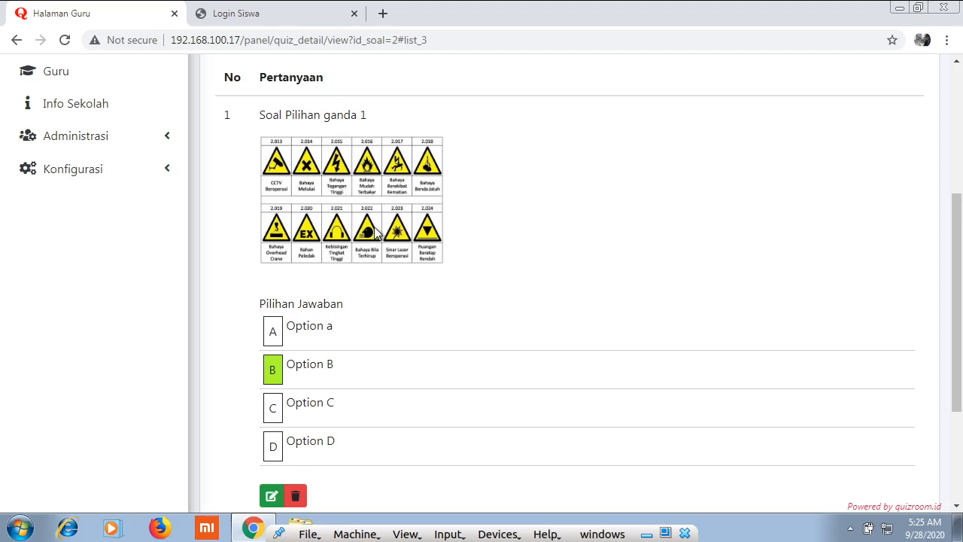
scroll(413, 256, "down", 3)
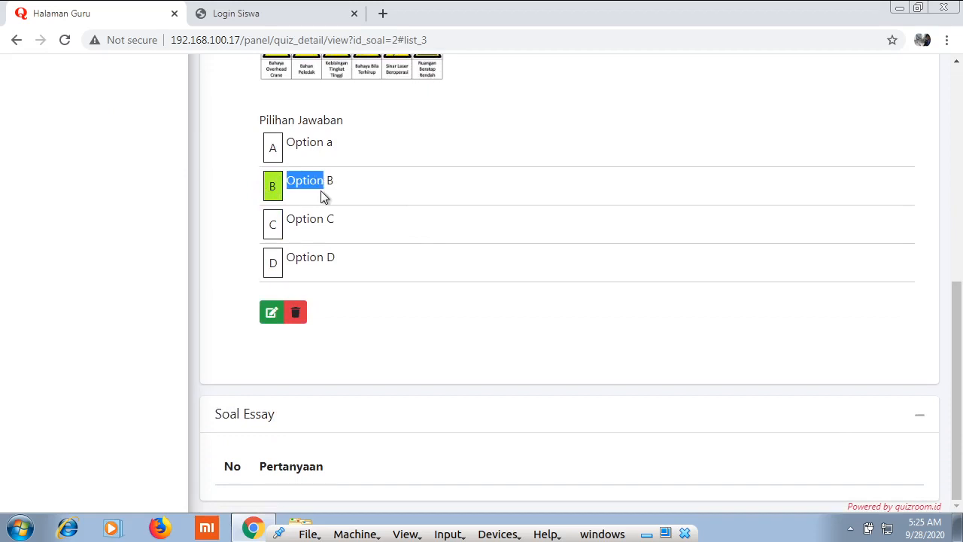
left_click(394, 233)
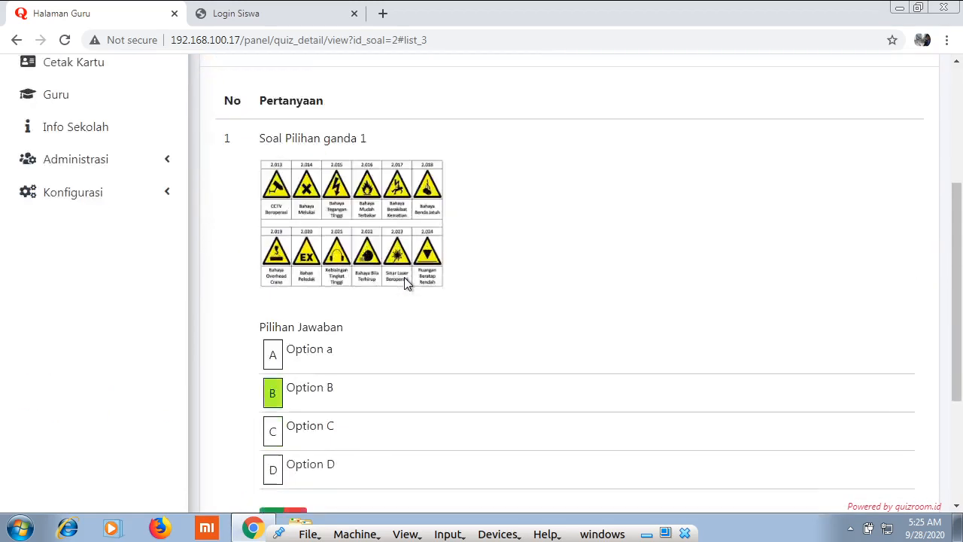
Edit the saved multiple-choice question, setting its answer key to A, and save the change.
scroll(404, 277, "down", 3)
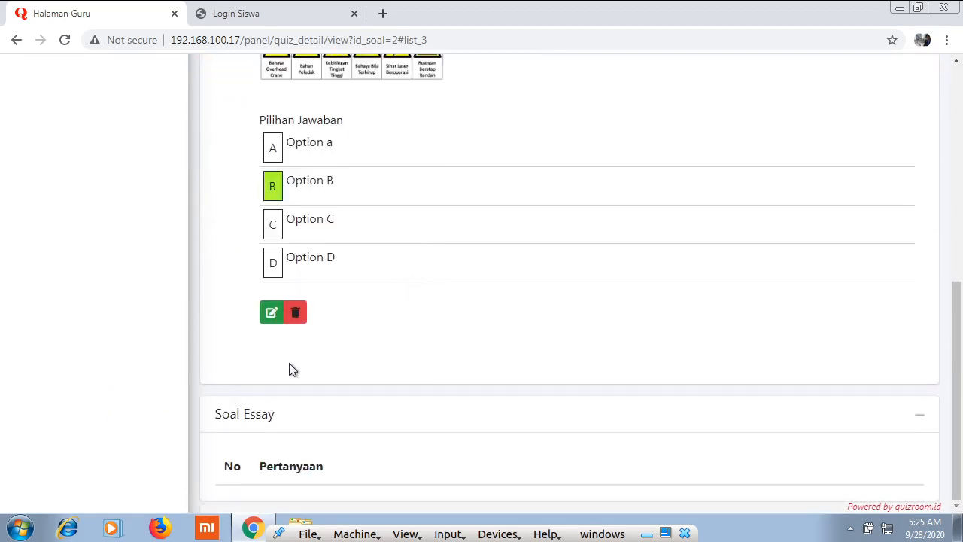
left_click(270, 314)
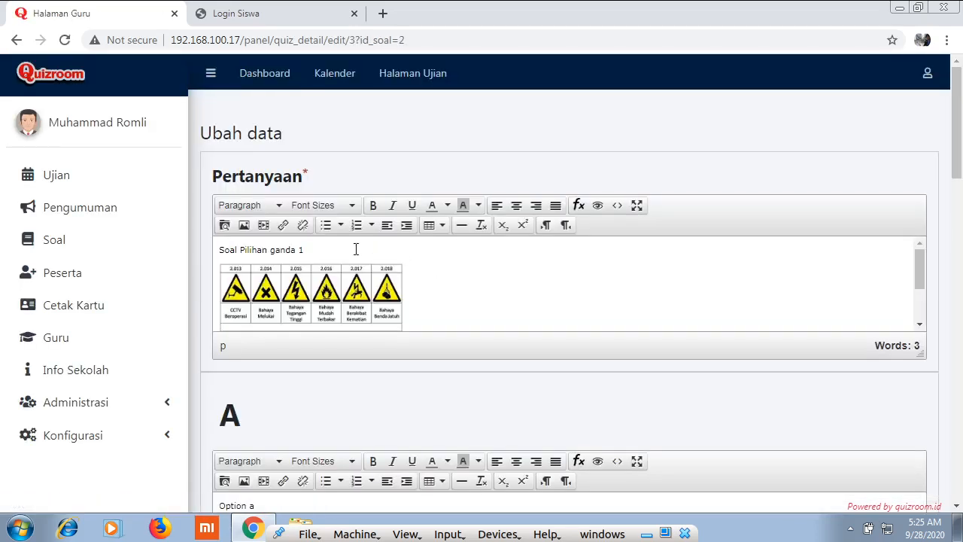
left_click_drag(959, 124, 959, 448)
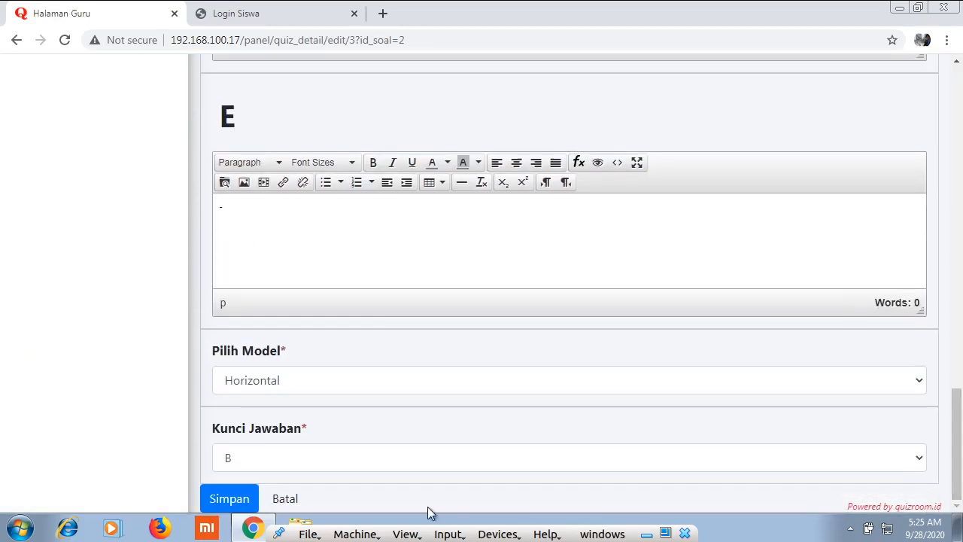
left_click(351, 463)
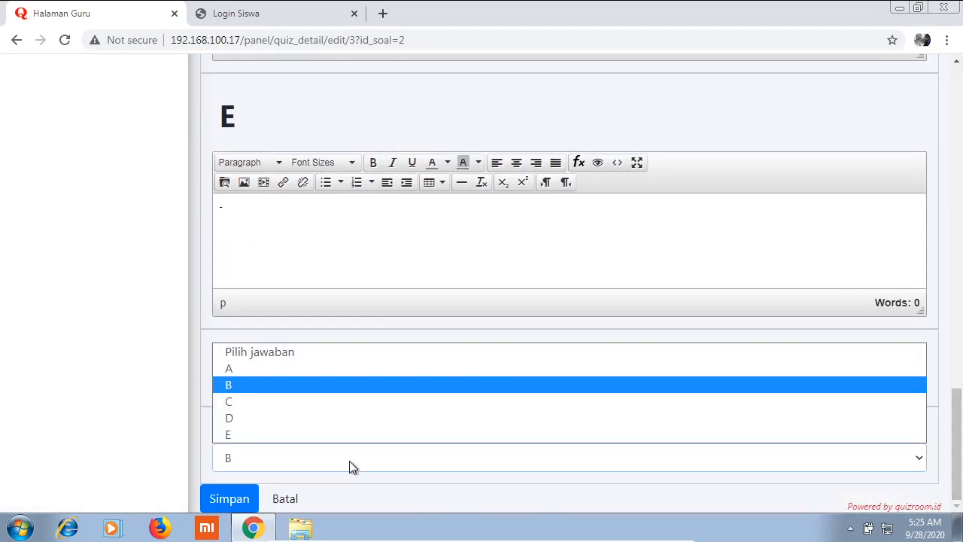
left_click(272, 369)
left_click(230, 500)
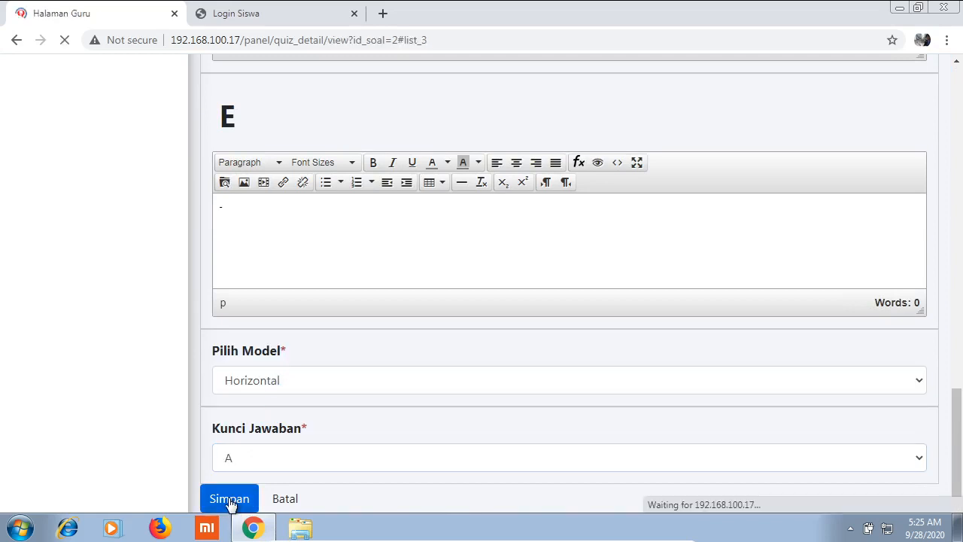
Review the updated question's marked answer and request its deletion, cancelling at the confirmation.
scroll(353, 360, "down", 5)
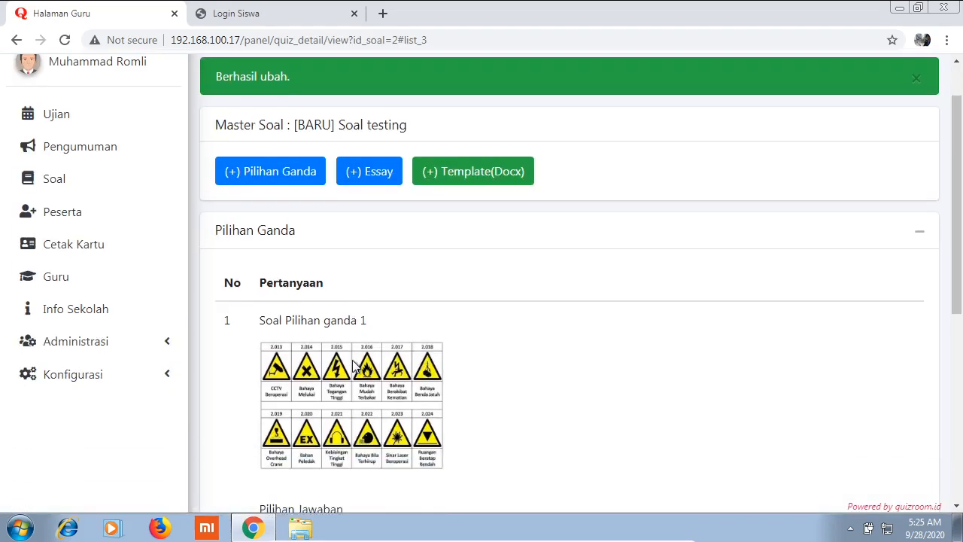
scroll(471, 242, "up", 5)
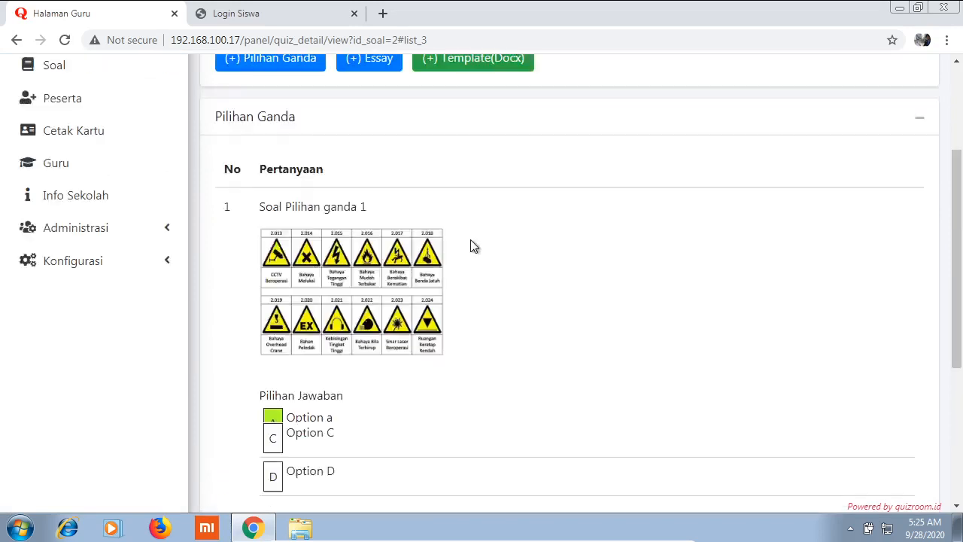
scroll(471, 243, "down", 5)
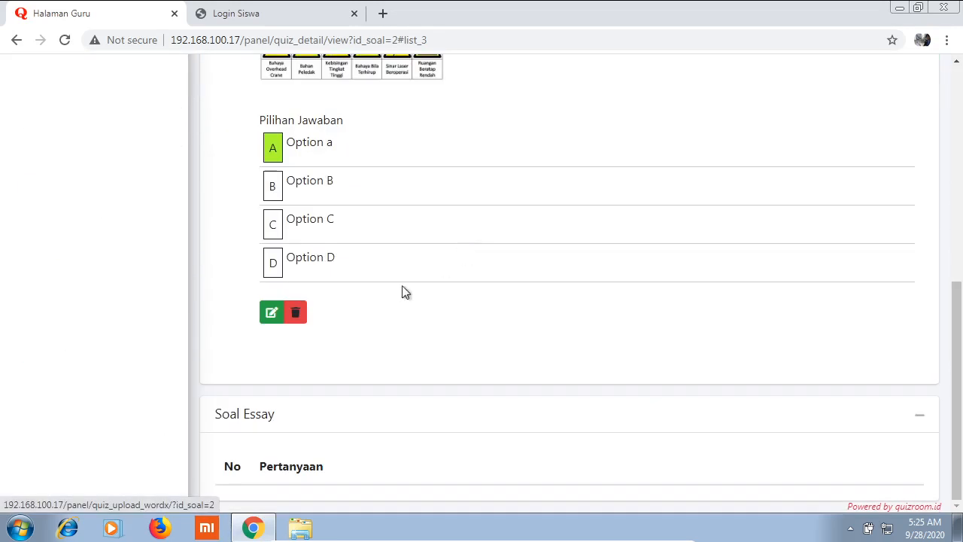
left_click(296, 313)
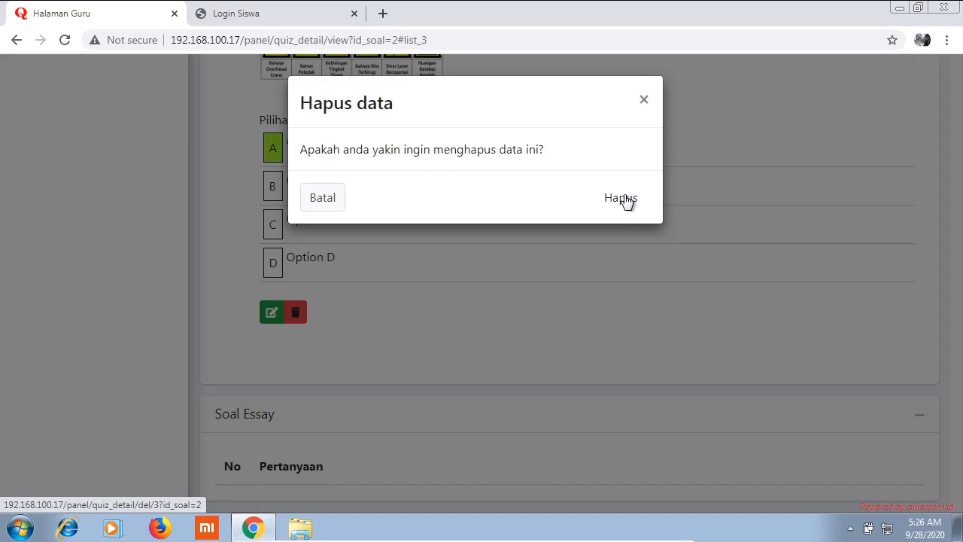
left_click(338, 204)
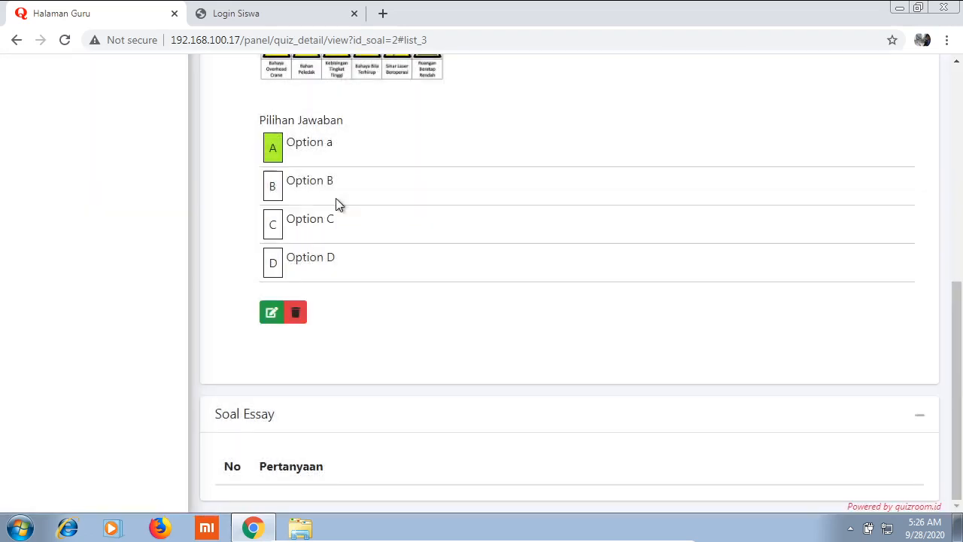
Add an essay question to the set with the question text "Tahun berapa indonesia merdeka?".
left_click(369, 239)
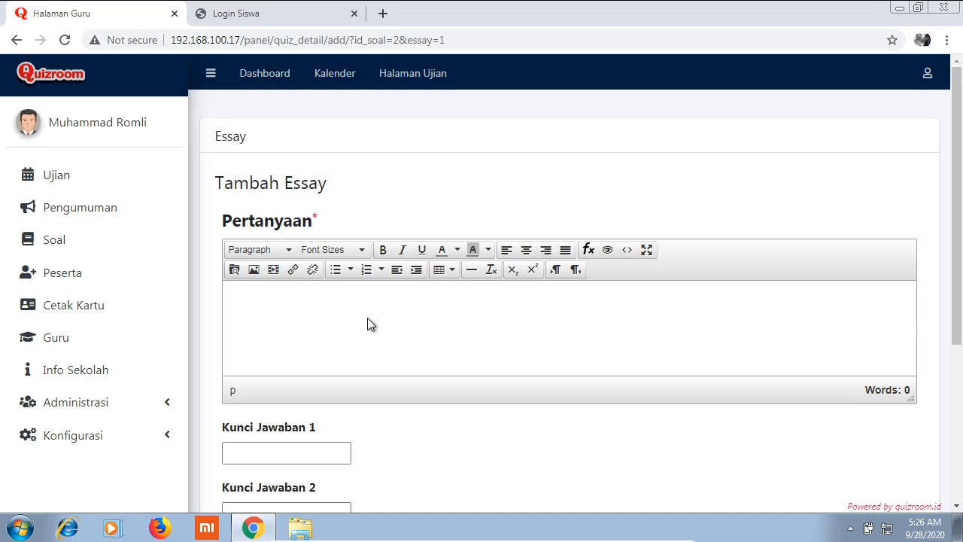
type("un berapa indonesia merdeka")
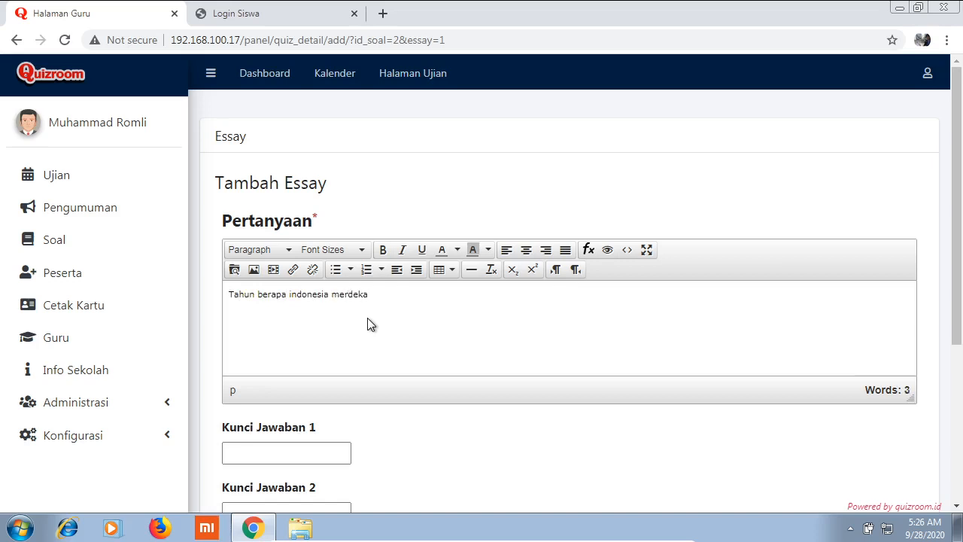
scroll(369, 323, "down", 1)
type("?")
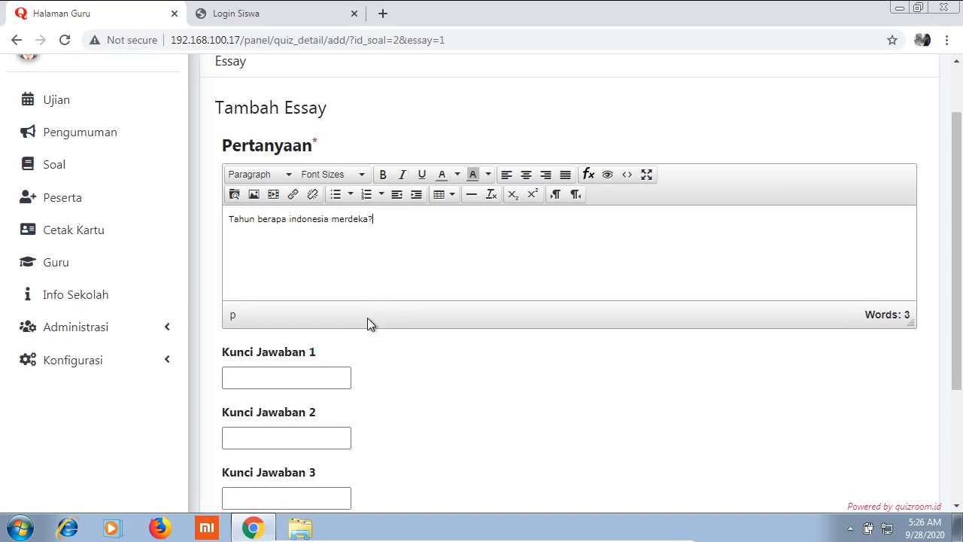
Set the essay question's first answer key (Kunci Jawaban 1) to 1945.
left_click(256, 379)
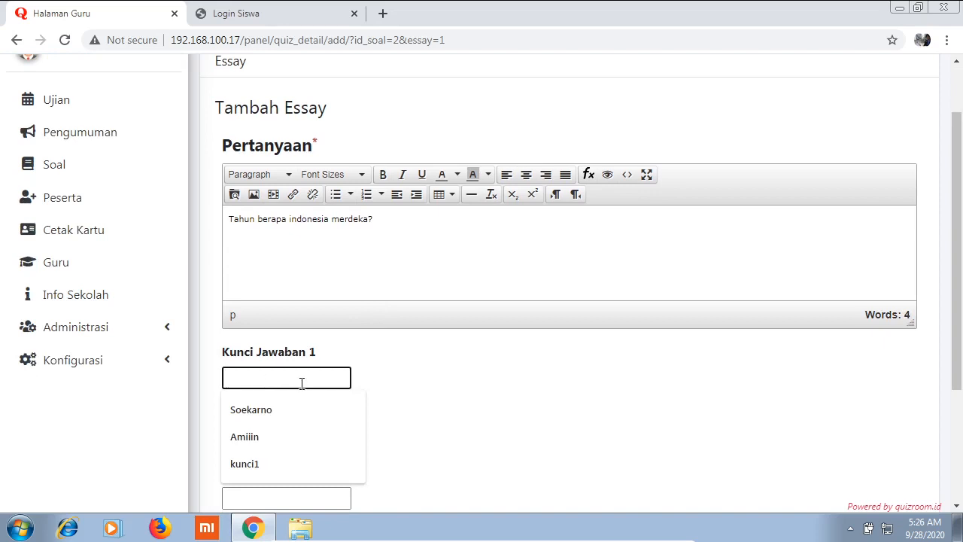
type("1")
key("BackSpace")
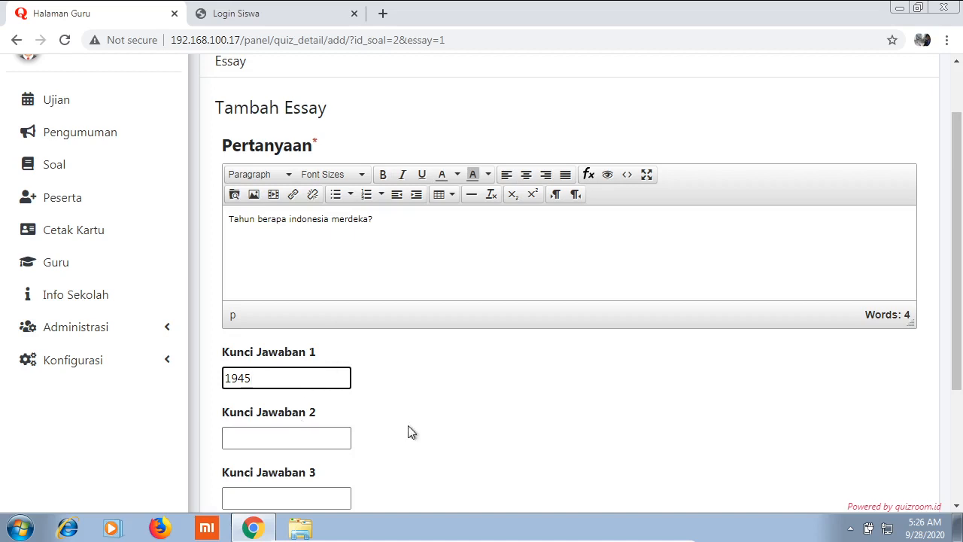
Set the essay question's second answer key (Kunci Jawaban 2) to "Tahun 1945".
scroll(410, 432, "down", 2)
left_click(279, 294)
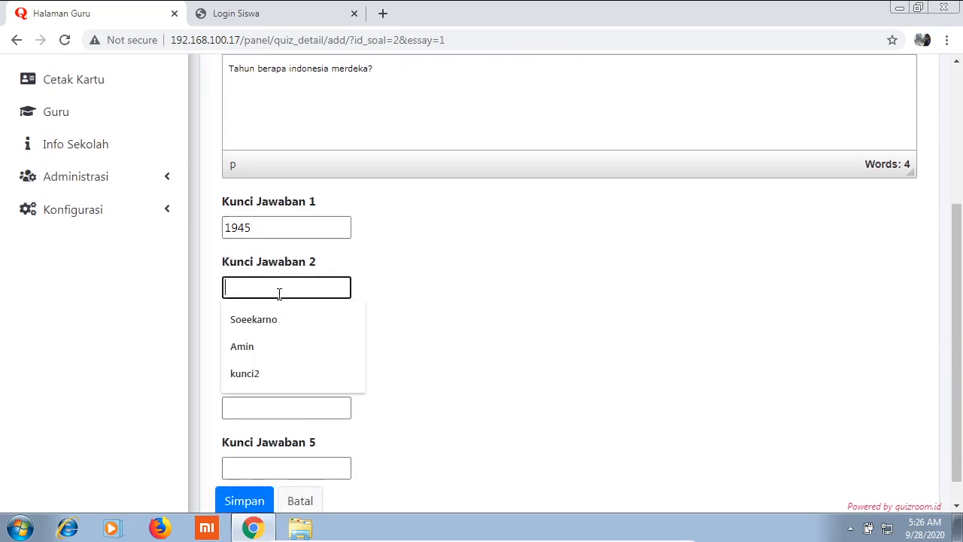
left_click(484, 360)
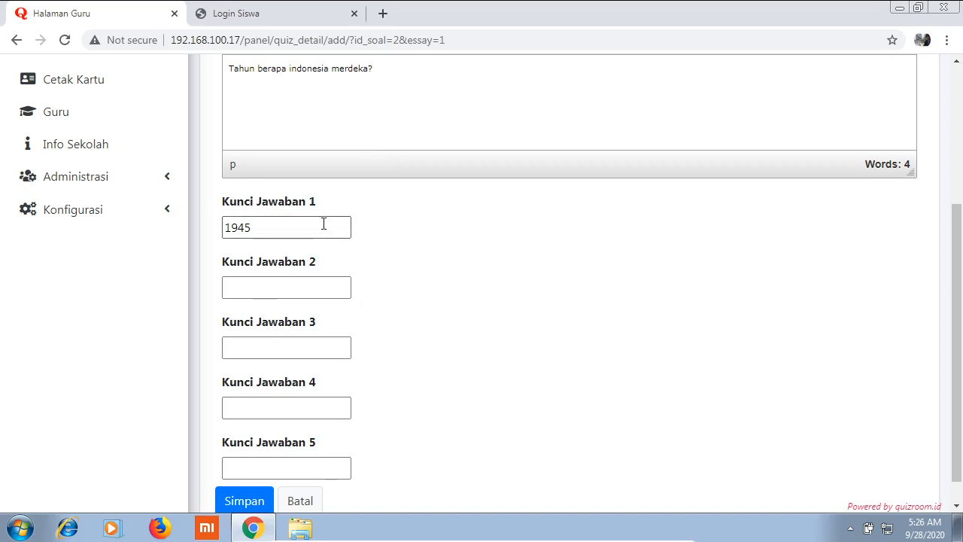
left_click(261, 283)
type("Tahun")
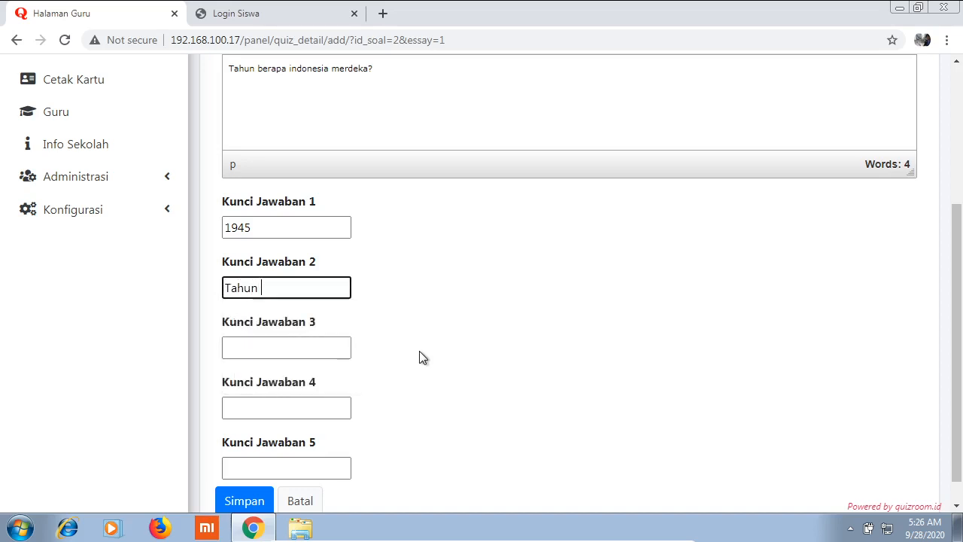
type(" 1945")
Set the essay question's third answer key (Kunci Jawaban 3) to "Th 1945", leaving Kunci Jawaban 4 empty.
left_click(301, 350)
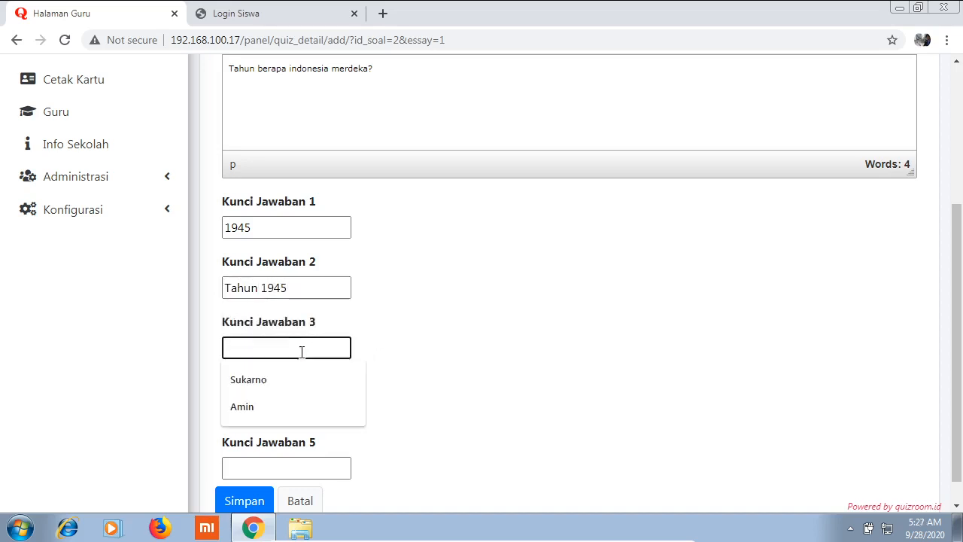
type("Th ")
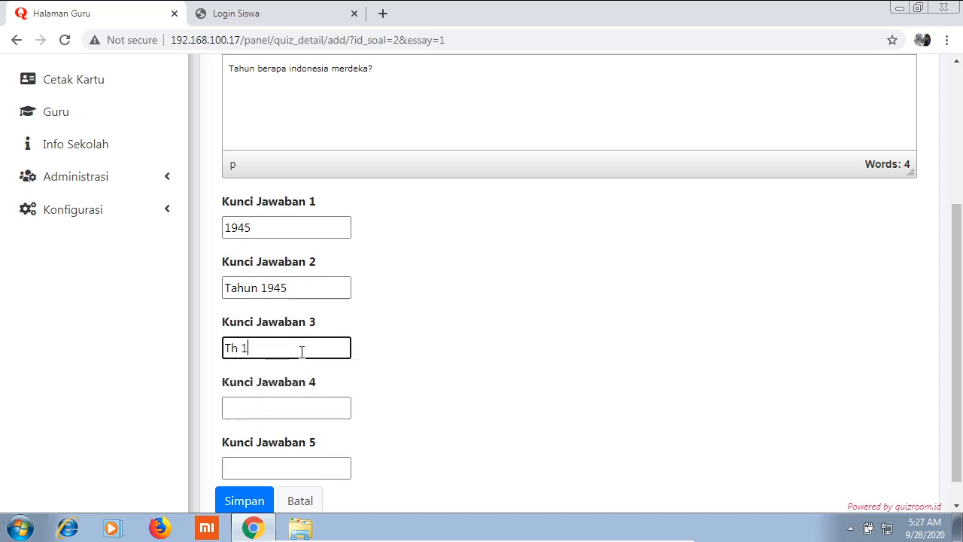
type("1945")
left_click(288, 406)
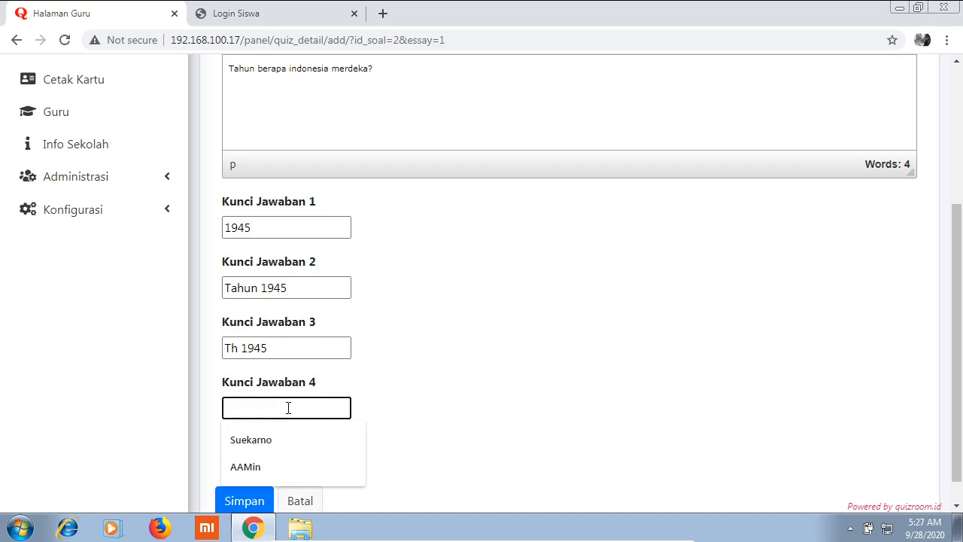
left_click(447, 354)
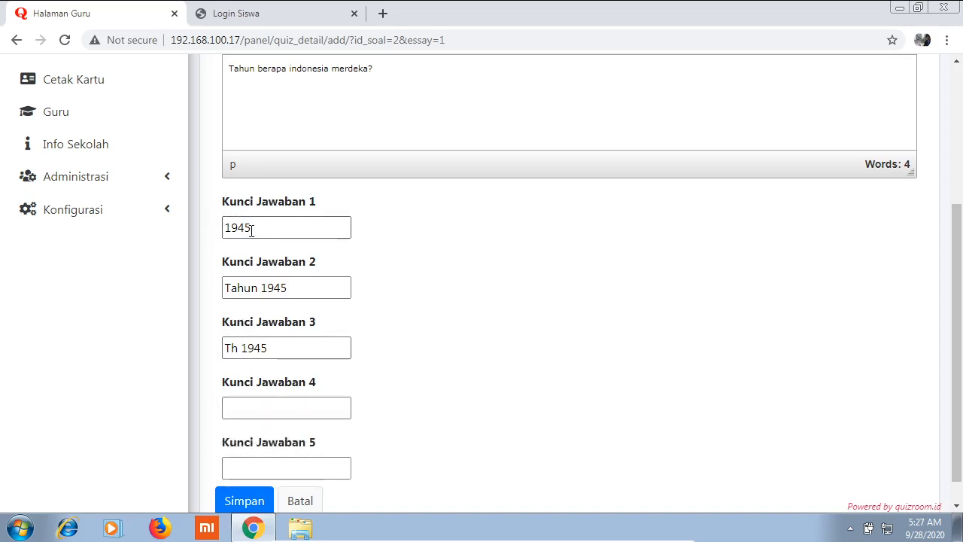
Review the essay question's text and its filled and empty answer keys before saving.
left_click(251, 230)
left_click(254, 288)
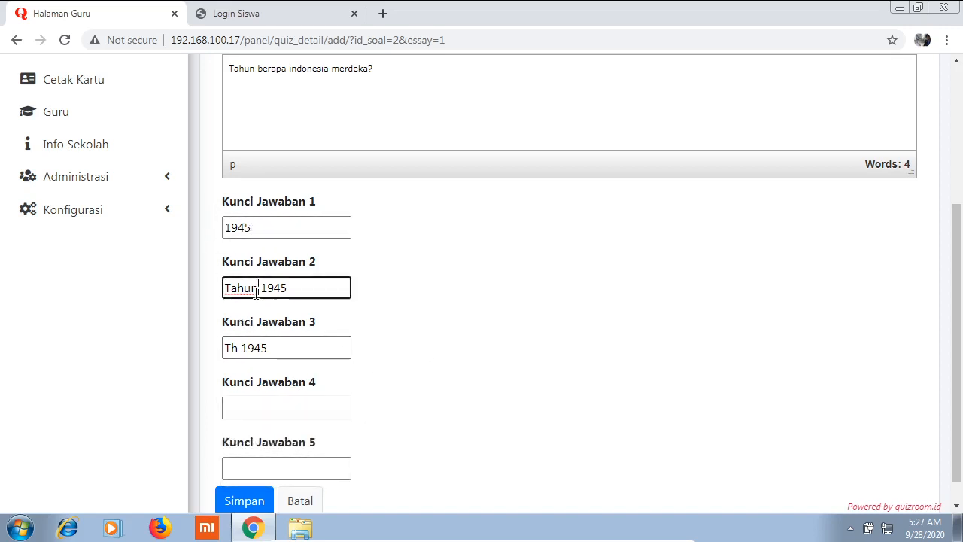
left_click(267, 347)
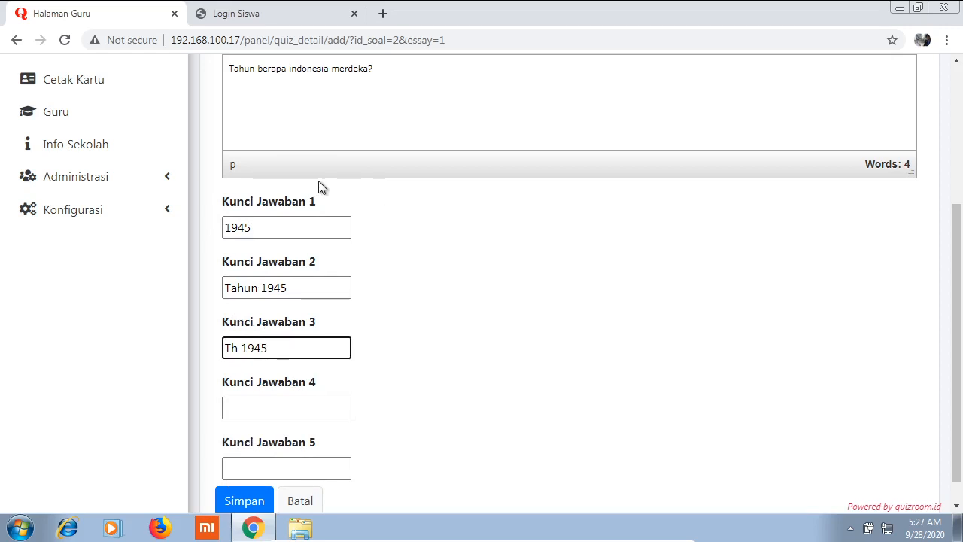
scroll(319, 187, "up", 3)
scroll(320, 183, "down", 2)
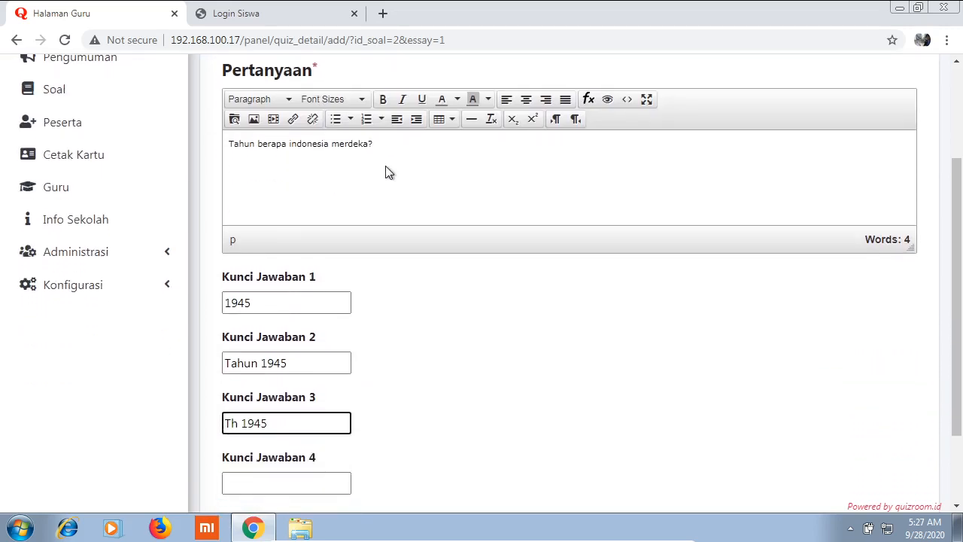
left_click(387, 171)
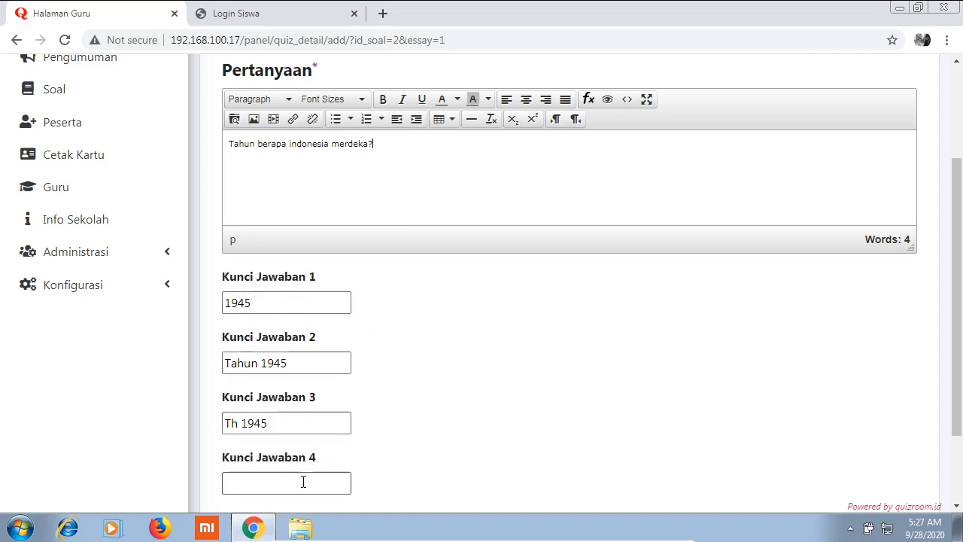
scroll(375, 344, "down", 2)
scroll(362, 311, "up", 1)
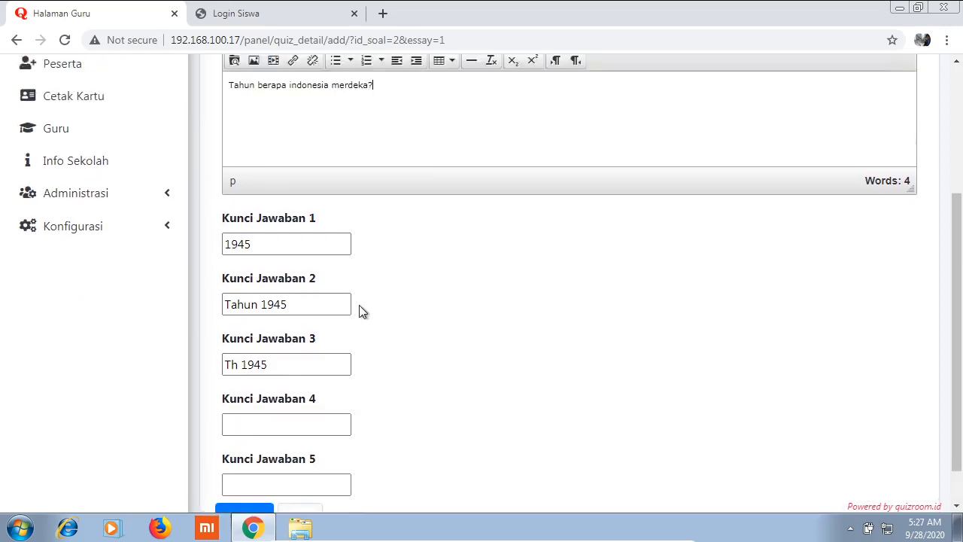
scroll(359, 311, "up", 3)
scroll(359, 311, "down", 3)
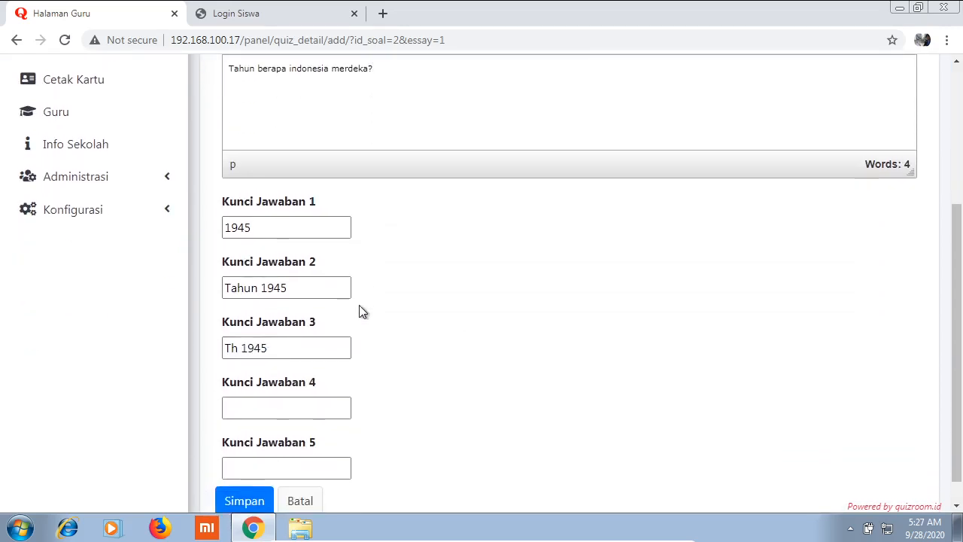
scroll(359, 307, "up", 3)
scroll(360, 307, "down", 3)
scroll(359, 305, "down", 1)
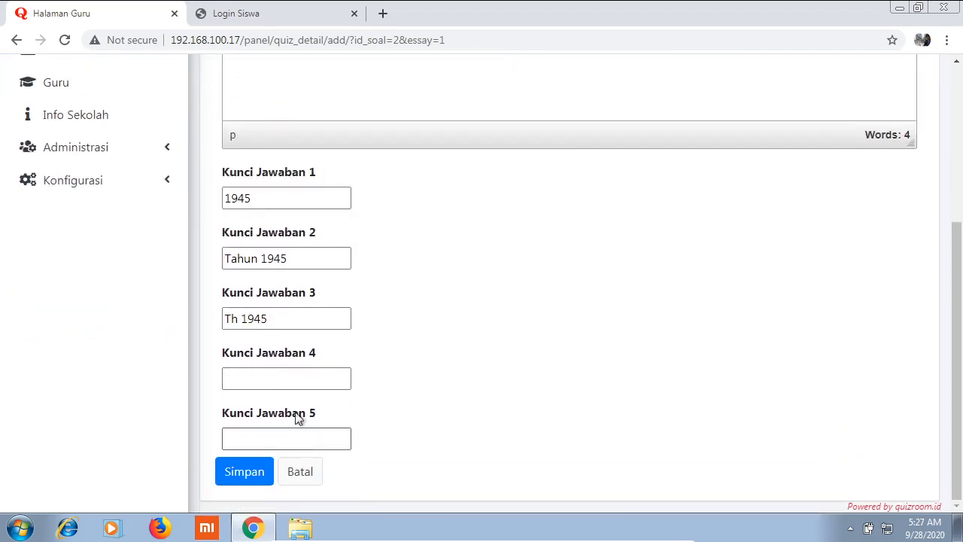
Save the essay question and check its entry with the answer keys in the set's Soal Essay list.
left_click(257, 470)
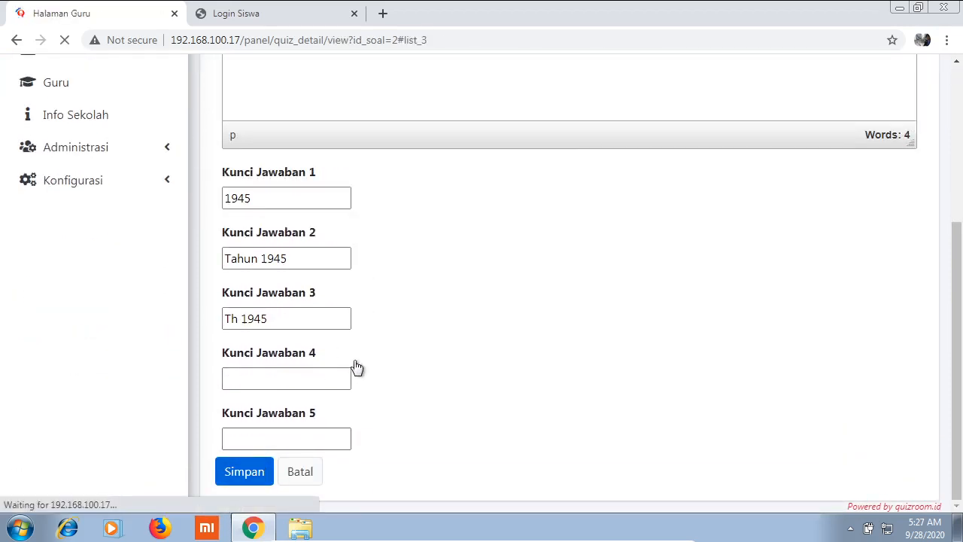
scroll(354, 367, "down", 8)
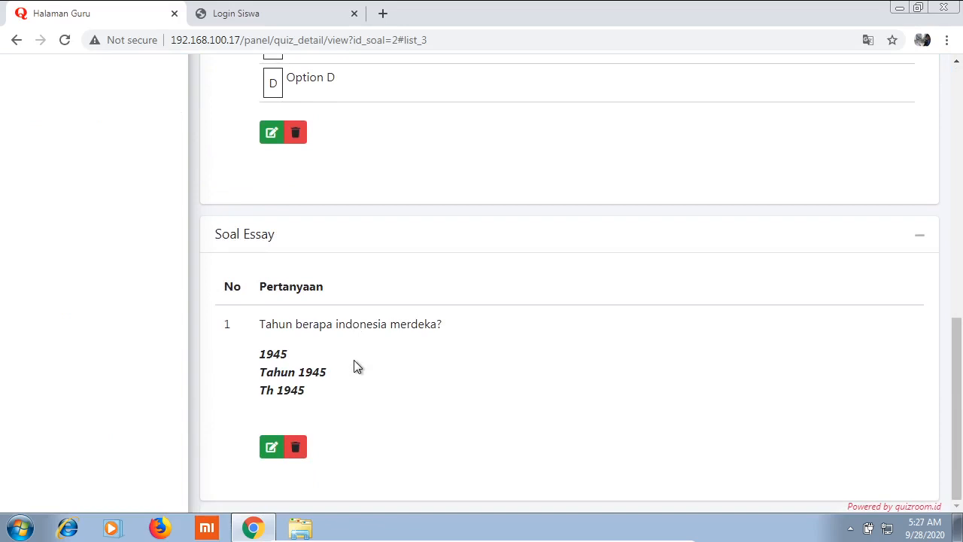
scroll(355, 366, "up", 10)
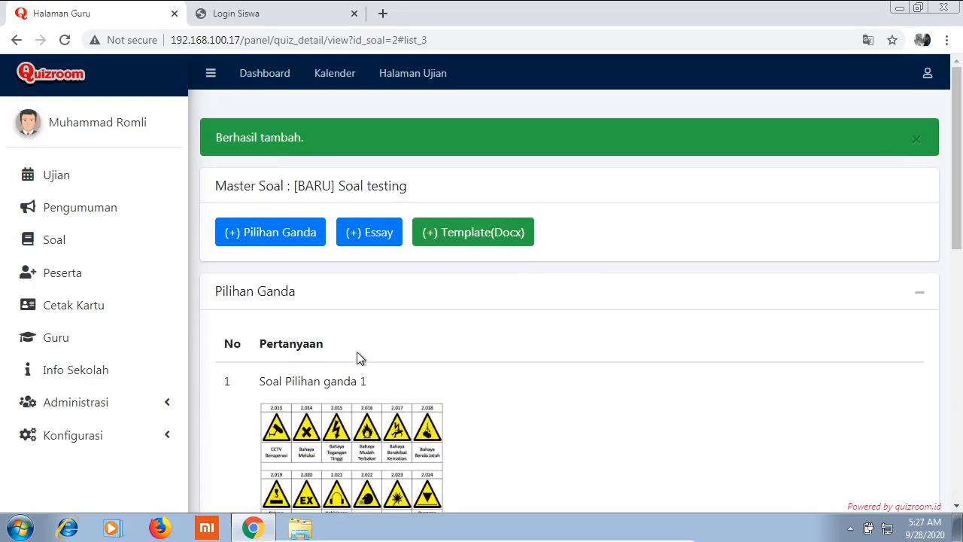
Download the set's Docx question template for 2 multiple-choice questions and 2 essay questions.
left_click(440, 233)
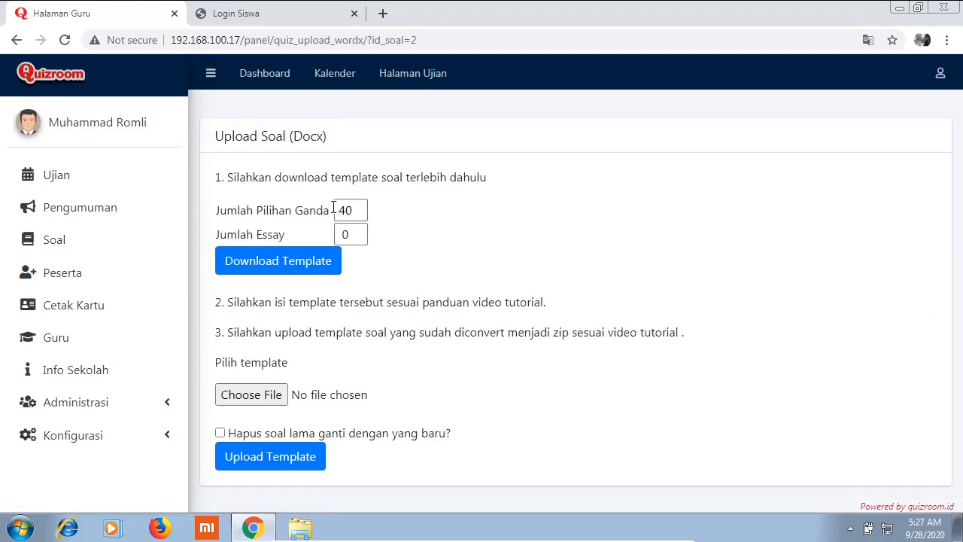
double_click(336, 210)
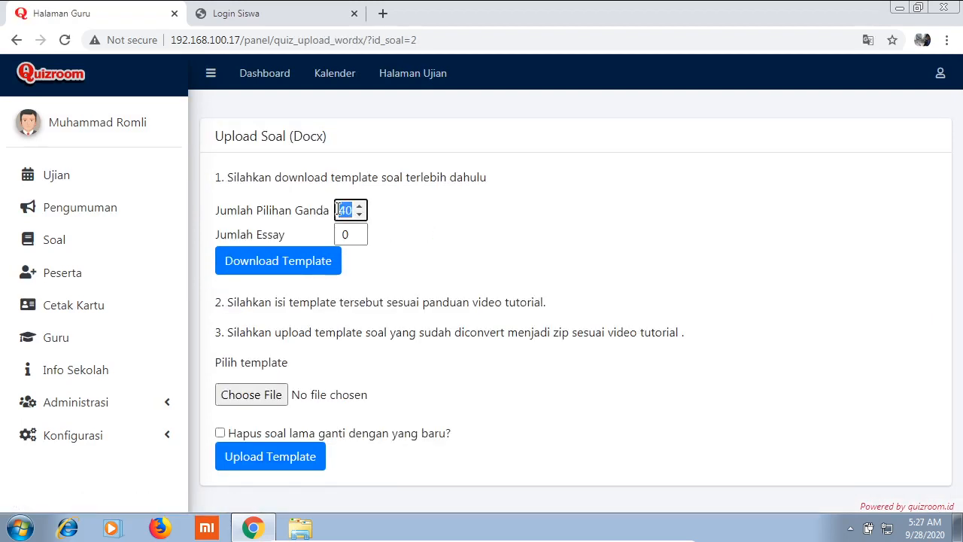
type("12")
key("Tab")
type("2")
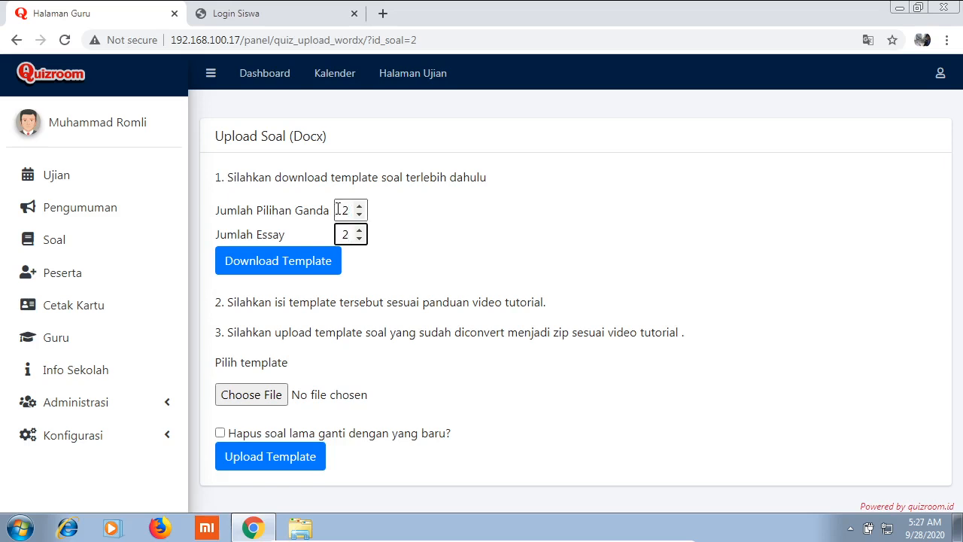
left_click(428, 287)
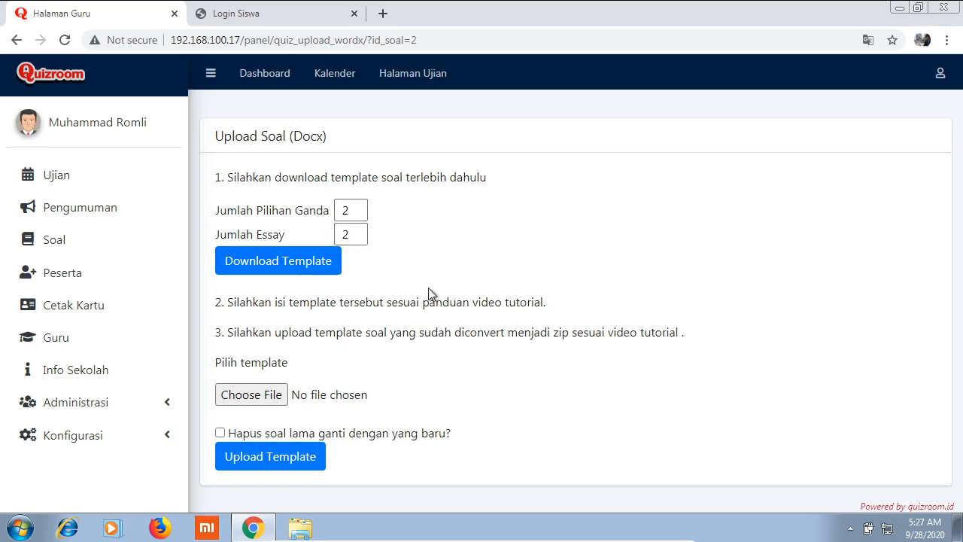
left_click(298, 272)
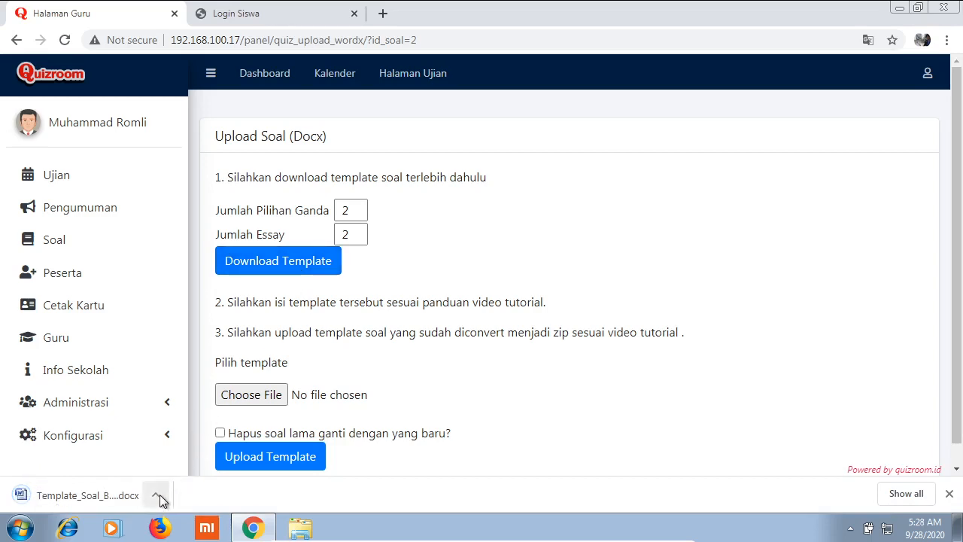
Show the downloaded template in its folder and cut Template_Soal_BARU.docx for moving.
left_click(159, 497)
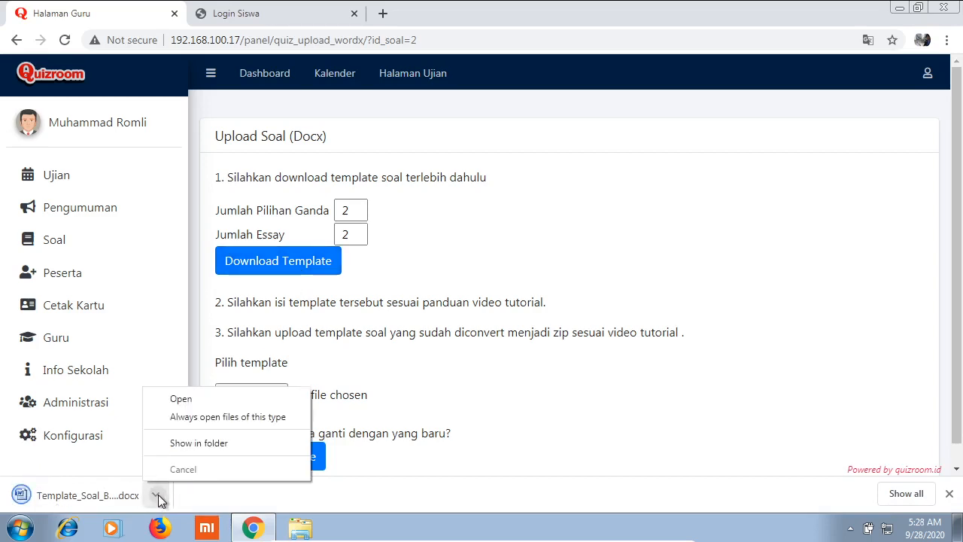
left_click(218, 443)
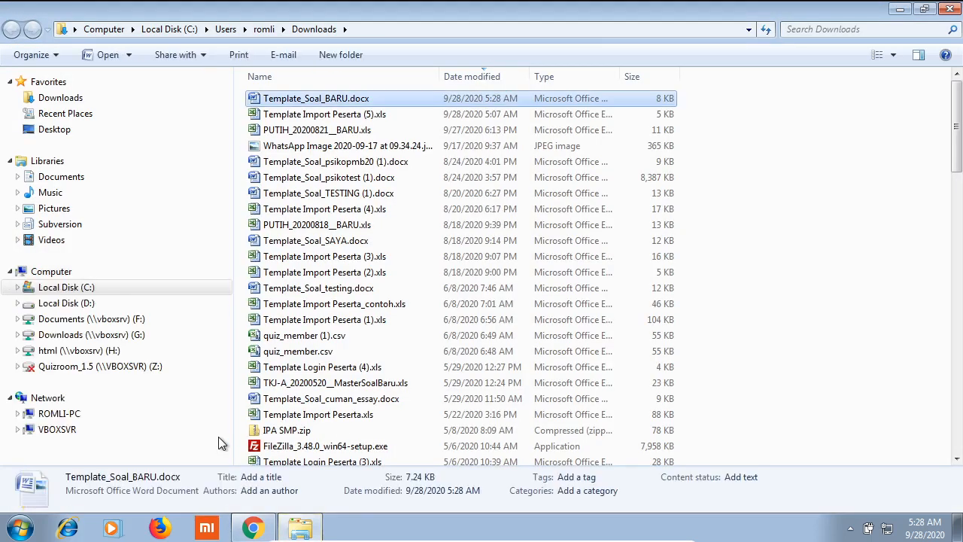
right_click(281, 106)
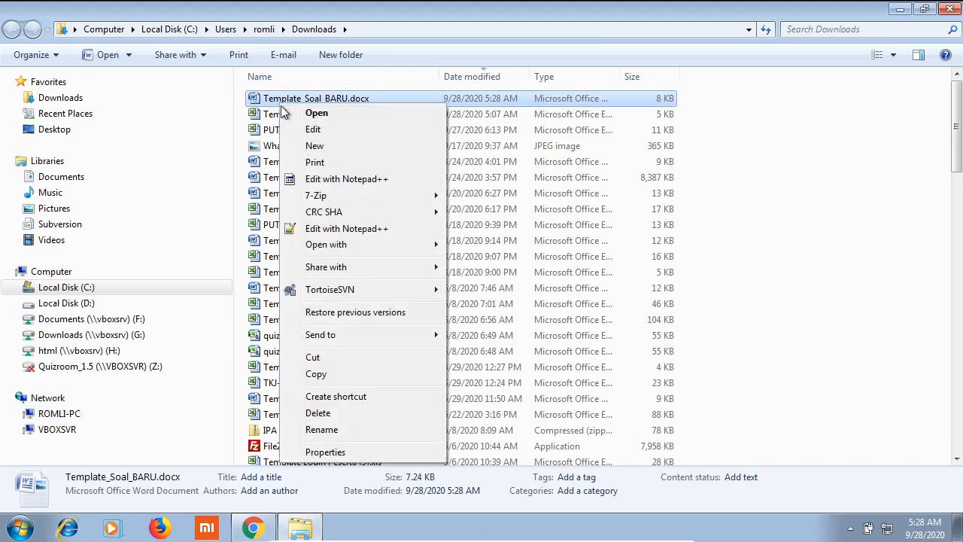
left_click(326, 359)
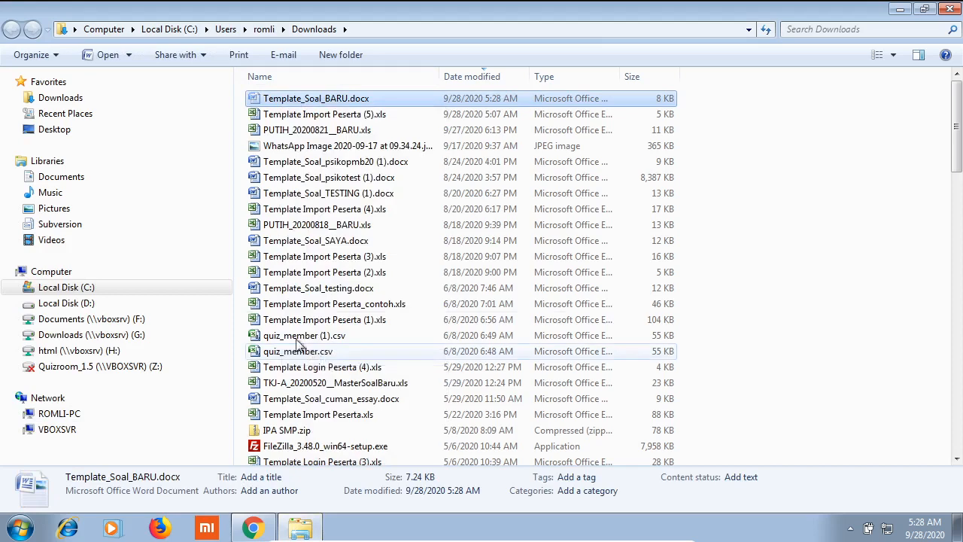
Create a folder named TUTORIAL in the Documents library and open it.
left_click(118, 177)
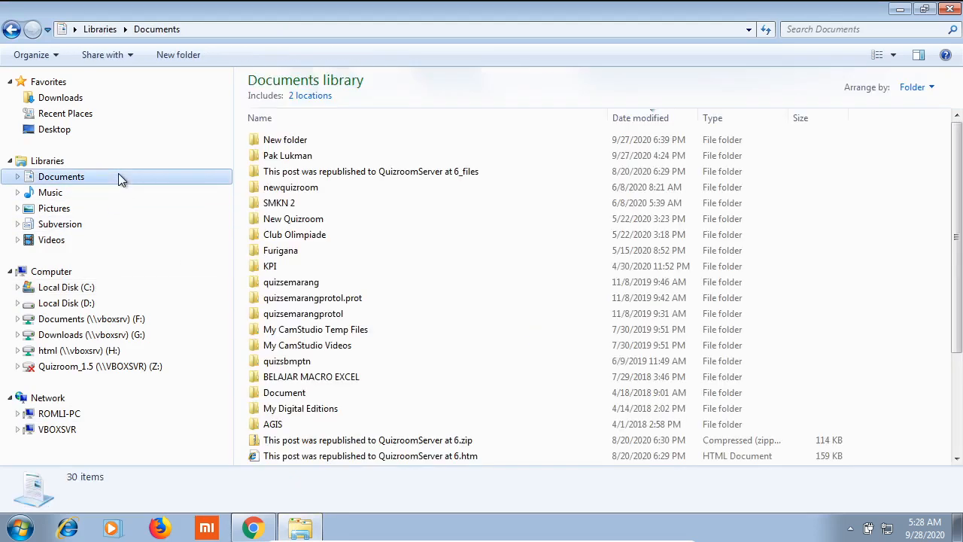
left_click(163, 55)
type("TUTORIAL")
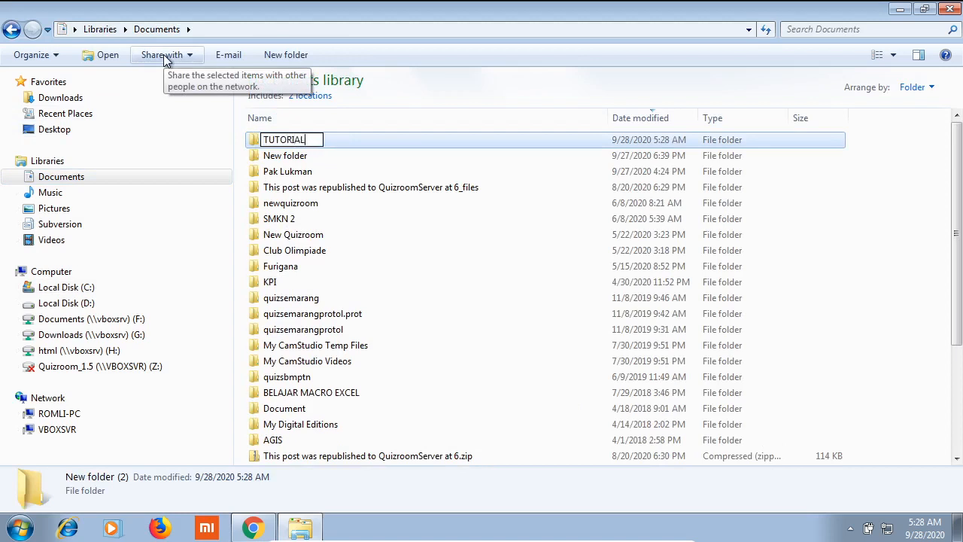
key("Return")
key("Return")
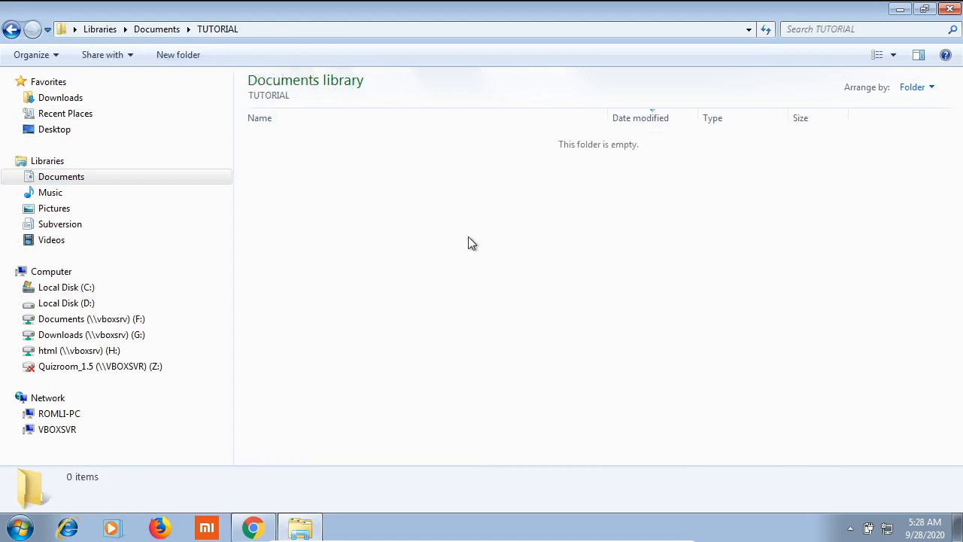
Paste Template_Soal_BARU.docx into the TUTORIAL folder and open it in Microsoft Word.
key("ctrl+v")
left_click(385, 217)
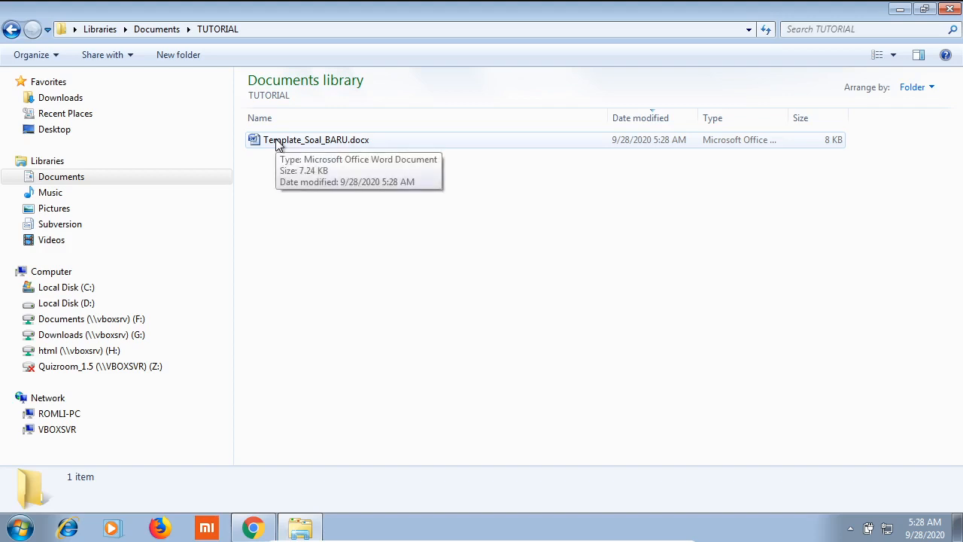
double_click(277, 144)
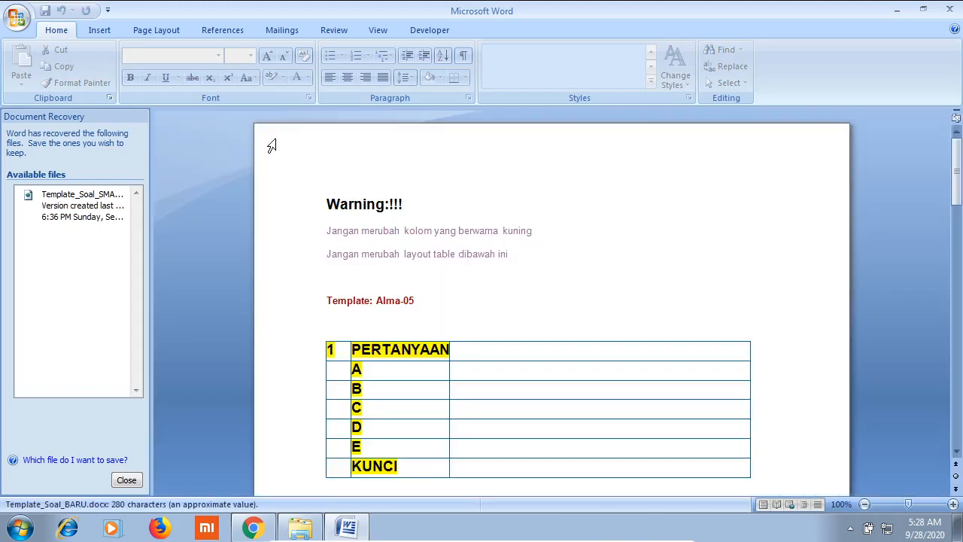
Delete one letter from the yellow PERTANYAAN label in multiple-choice table 1, and undo the deletion.
left_click(958, 160)
left_click_drag(959, 159, 958, 188)
left_click(661, 204)
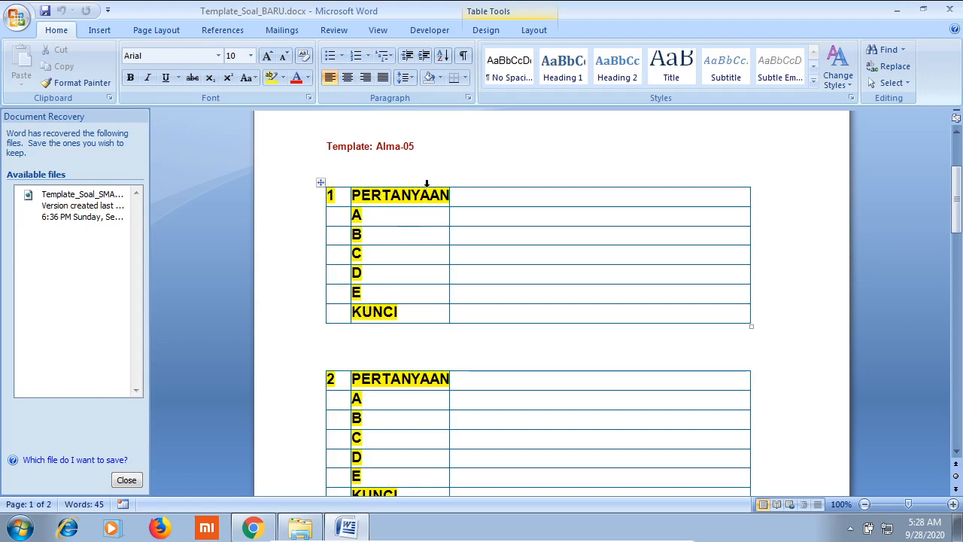
key("BackSpace")
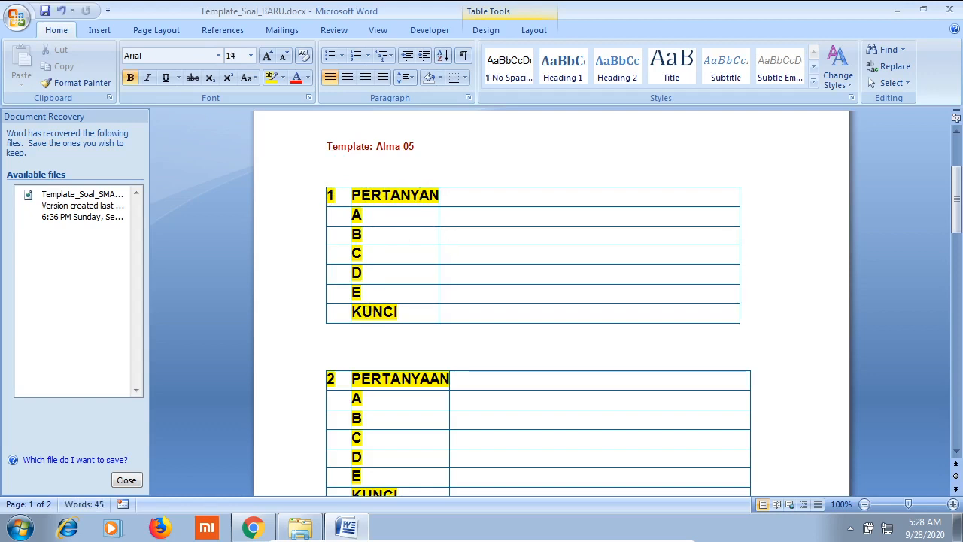
key("ctrl+z")
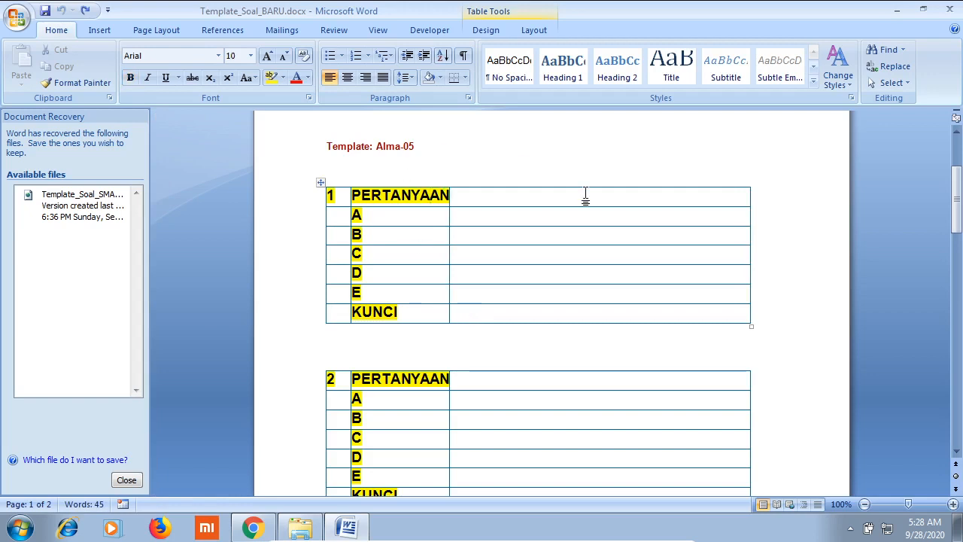
Look through the template's multiple-choice and essay question tables.
scroll(586, 194, "up", 4)
scroll(588, 191, "down", 12)
scroll(587, 191, "up", 6)
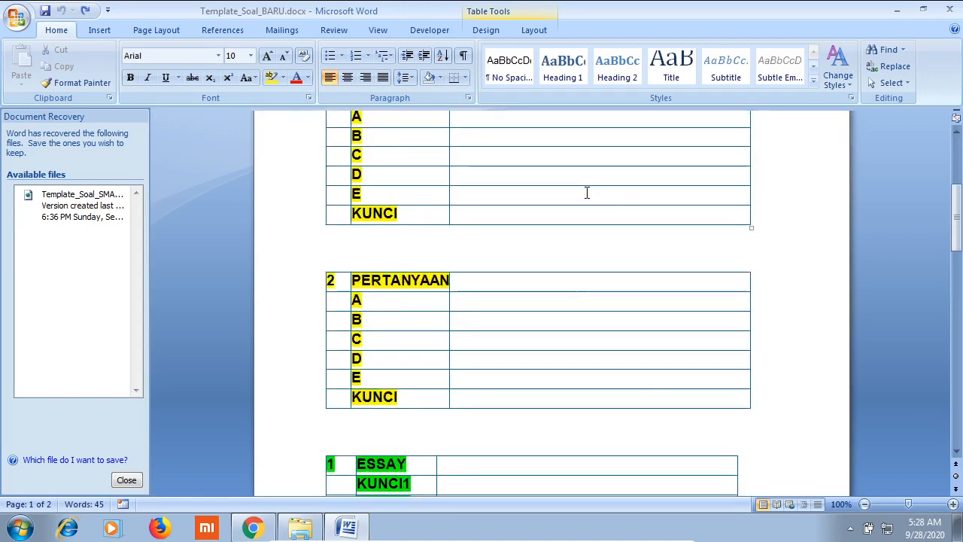
Enter "Jelaskan gambar berikut" as the question text of multiple-choice table 1, followed by a new line.
scroll(587, 192, "up", 5)
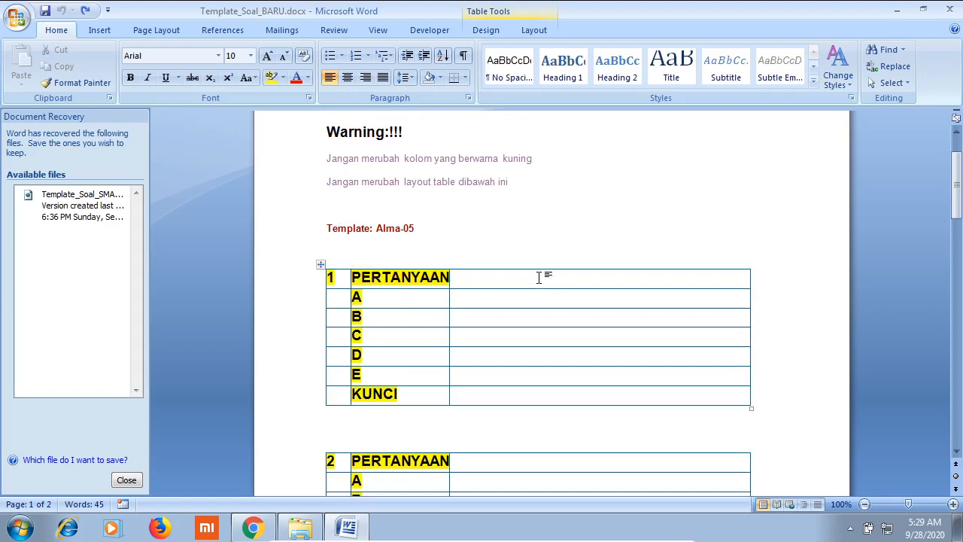
type("Jelaskan ")
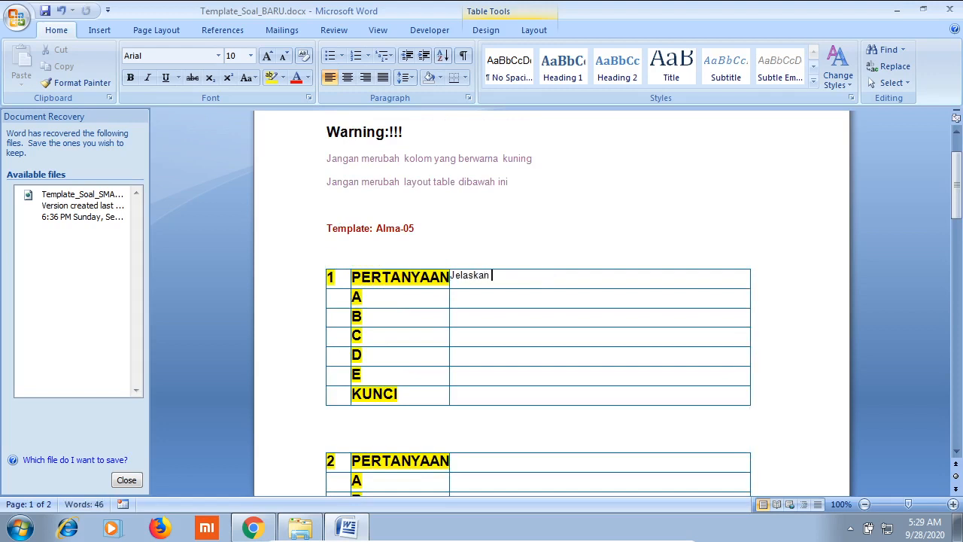
type("gambar berikut")
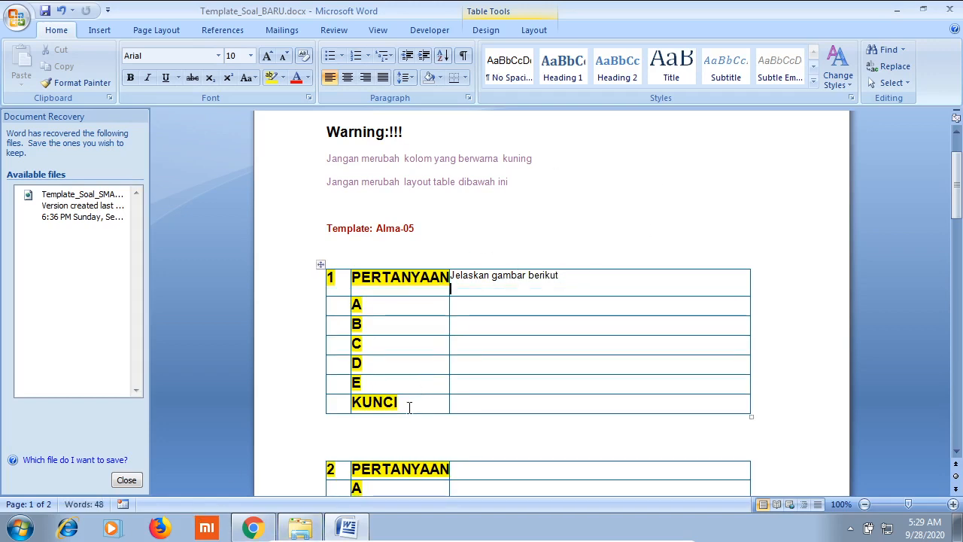
left_click(294, 531)
left_click(293, 535)
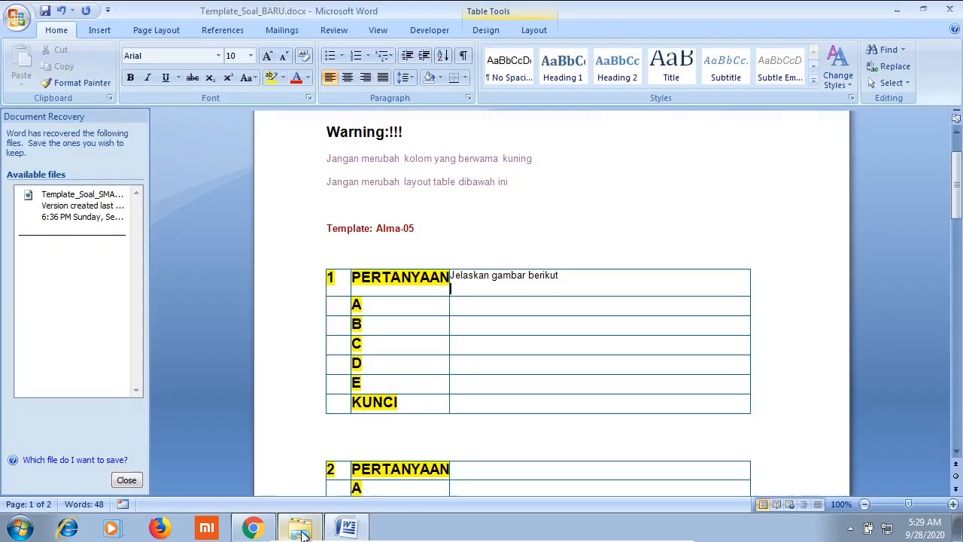
left_click(351, 534)
left_click(353, 534)
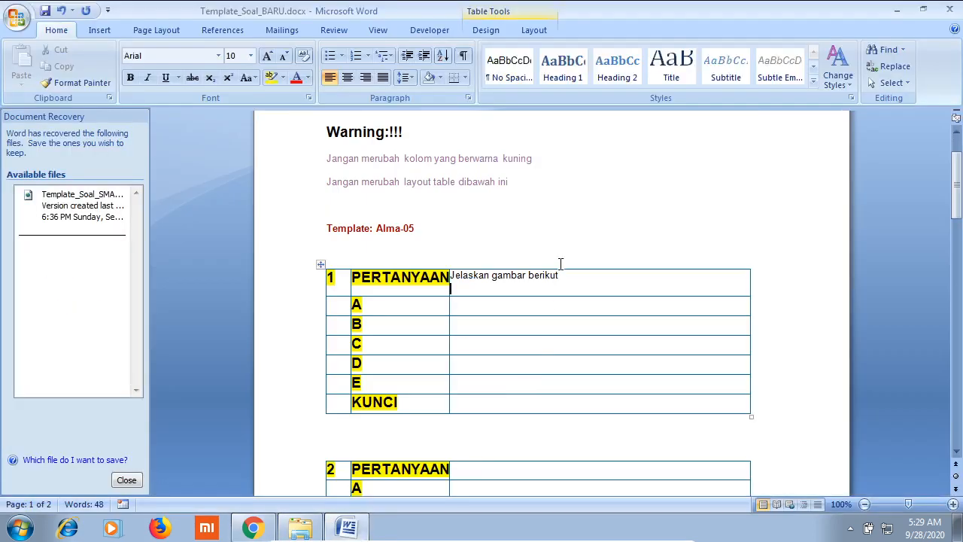
Insert the picture Penguins.jpg below the question text in table 1 and shrink it to about 1.85" by 2.46".
left_click(98, 30)
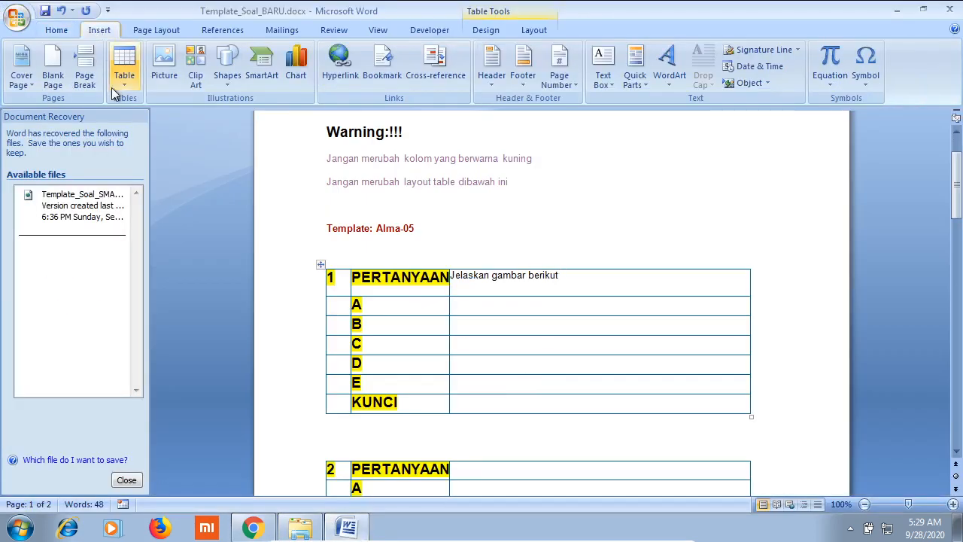
left_click(164, 75)
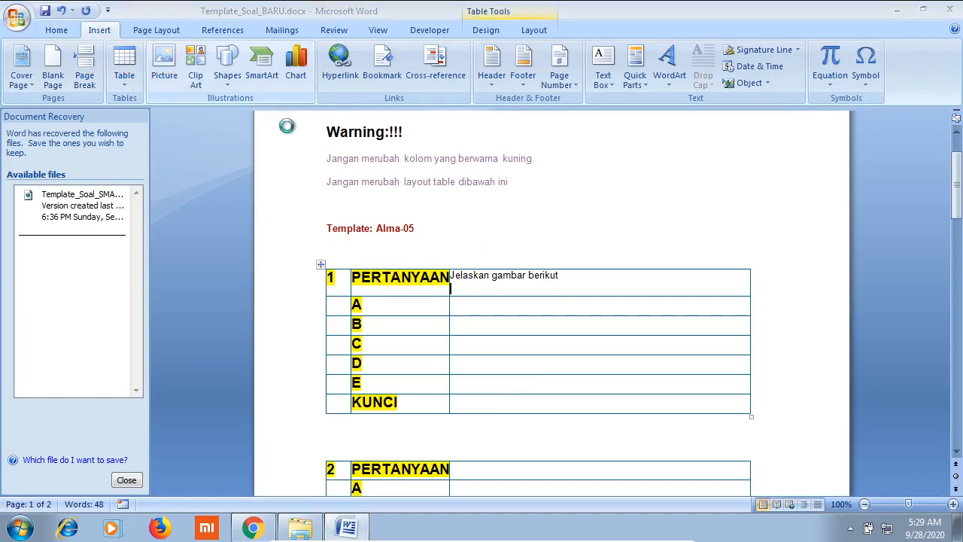
double_click(352, 162)
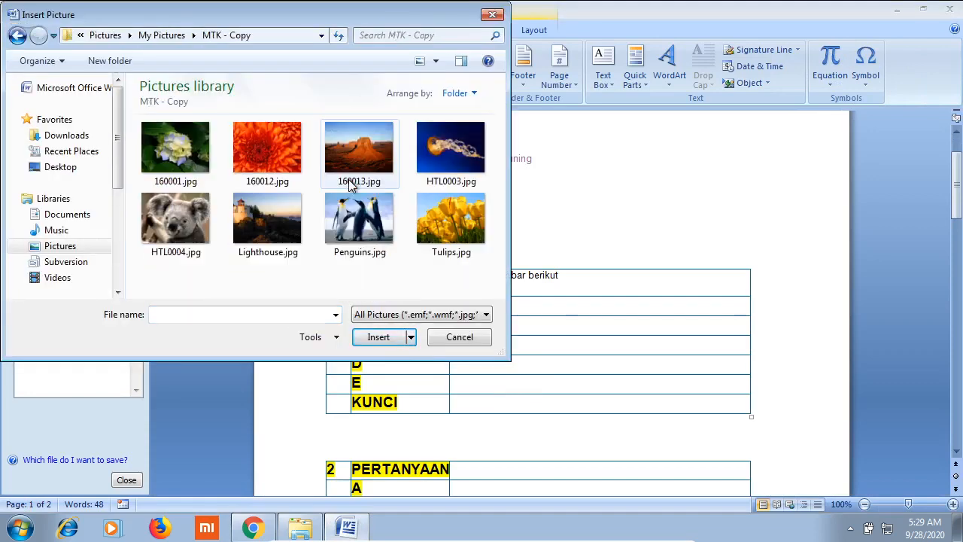
double_click(350, 202)
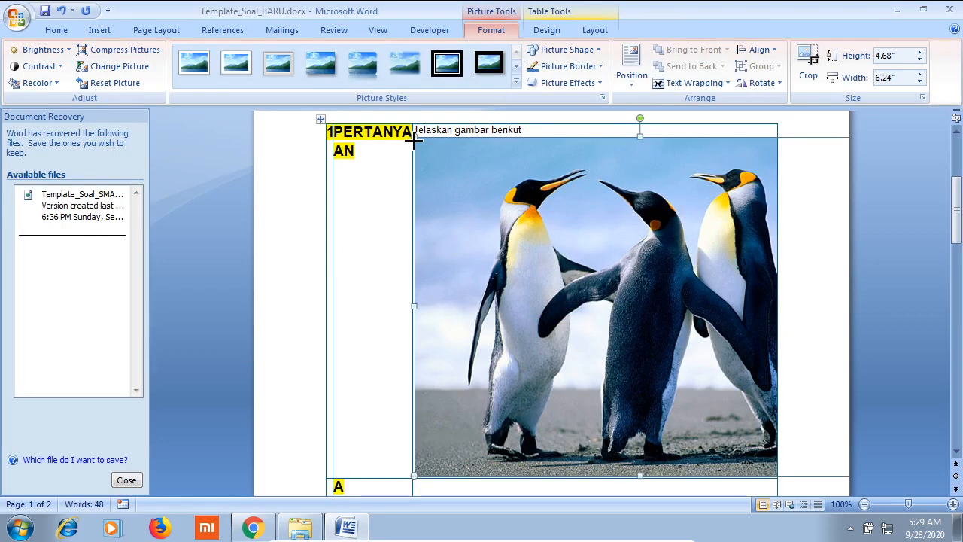
left_click_drag(444, 186, 690, 363)
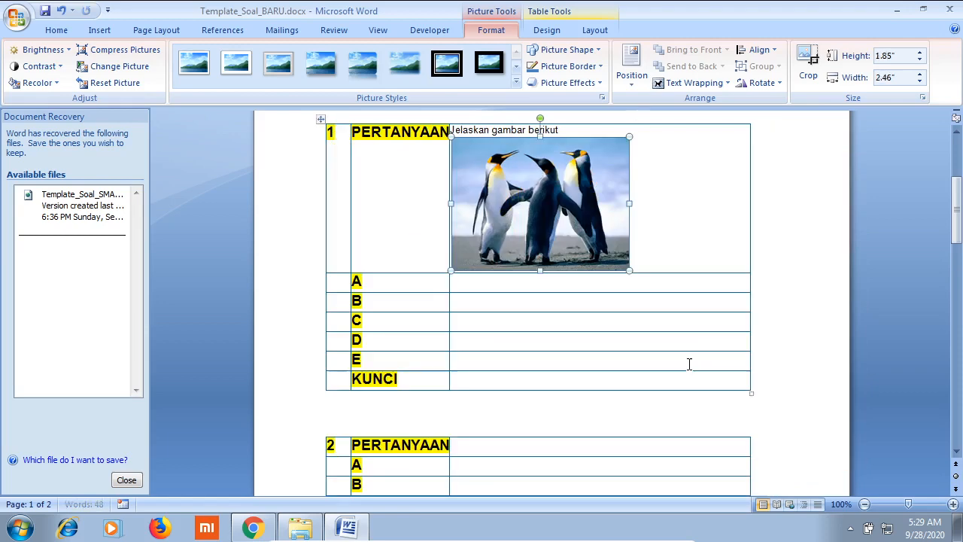
left_click(657, 226)
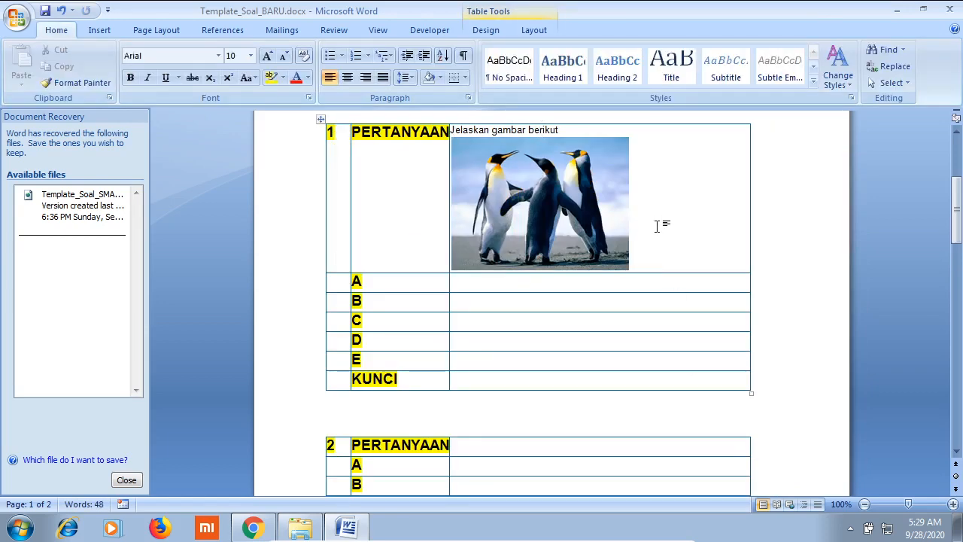
Enlarge the penguin picture in question 1 proportionally to about 2.23" high and 2.97" wide.
left_click(535, 218)
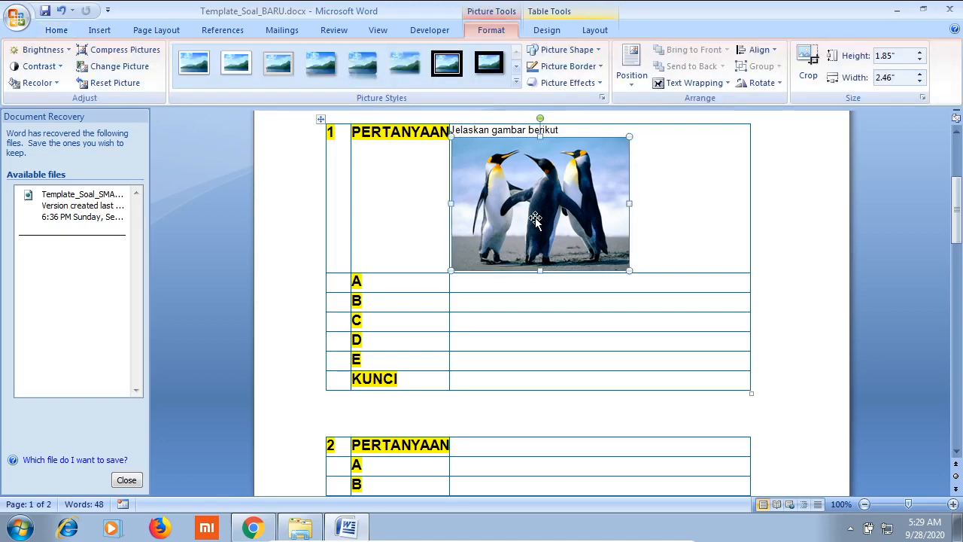
left_click(691, 227)
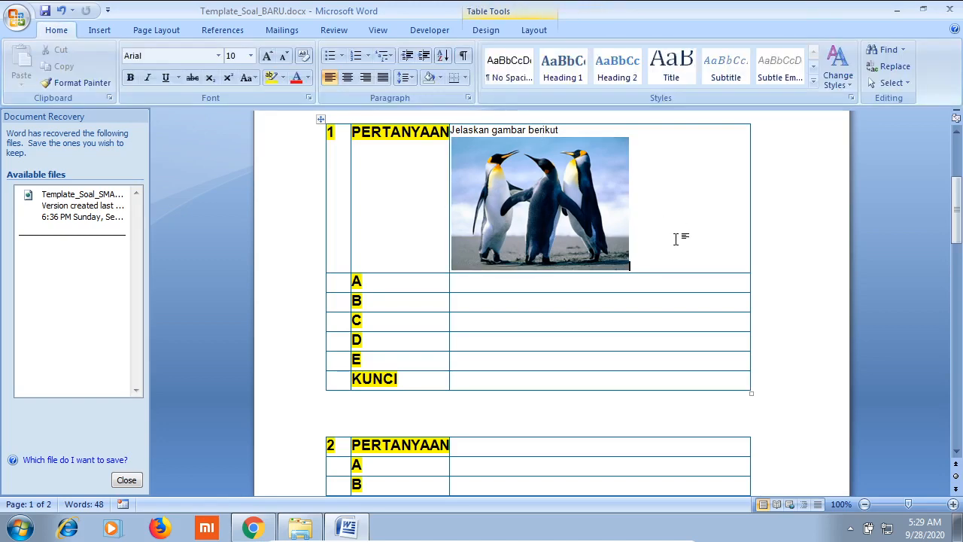
left_click(595, 235)
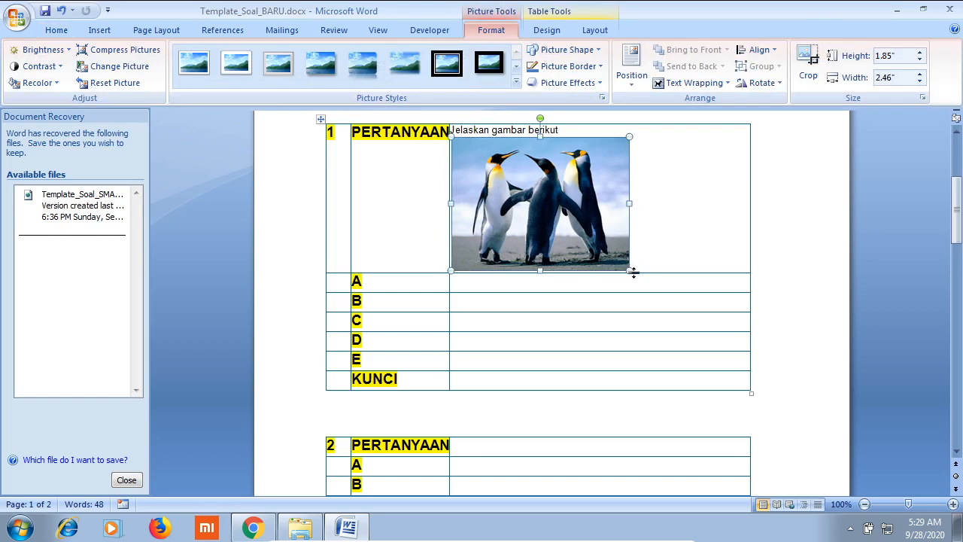
left_click_drag(633, 274, 683, 290)
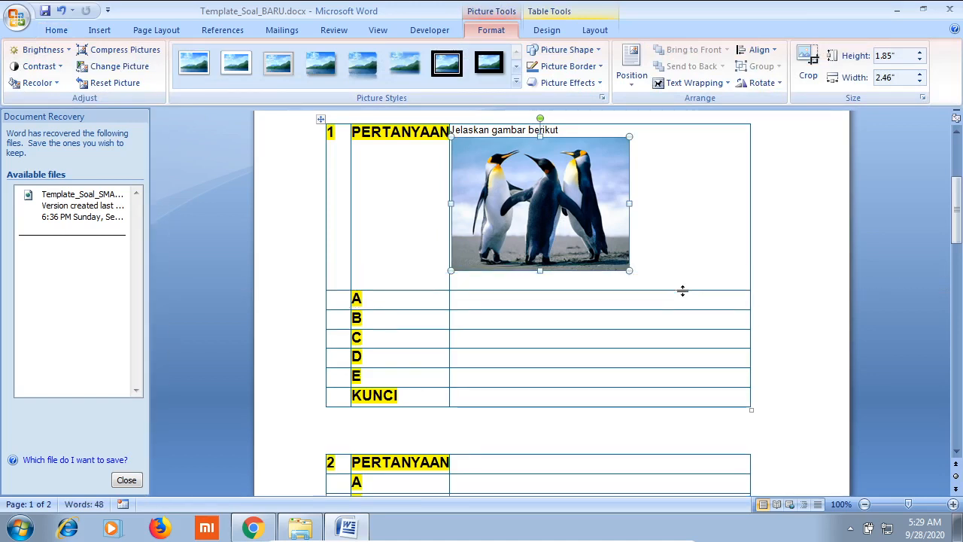
key("ctrl+z")
left_click_drag(630, 271, 666, 298)
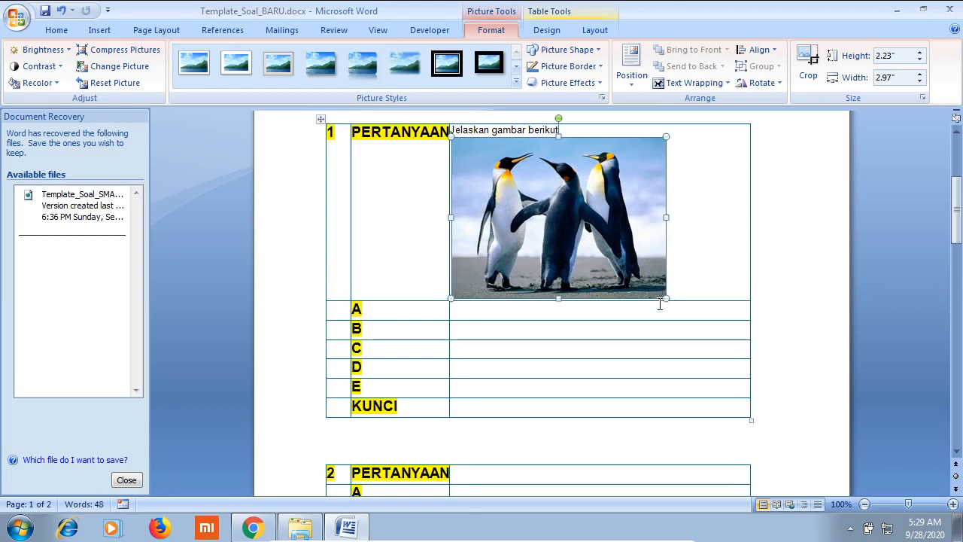
Fill in option A of question 1 with "Ini adalah gambar pinguin" and option B with "Ini adalah gambar burung dara".
left_click(663, 306)
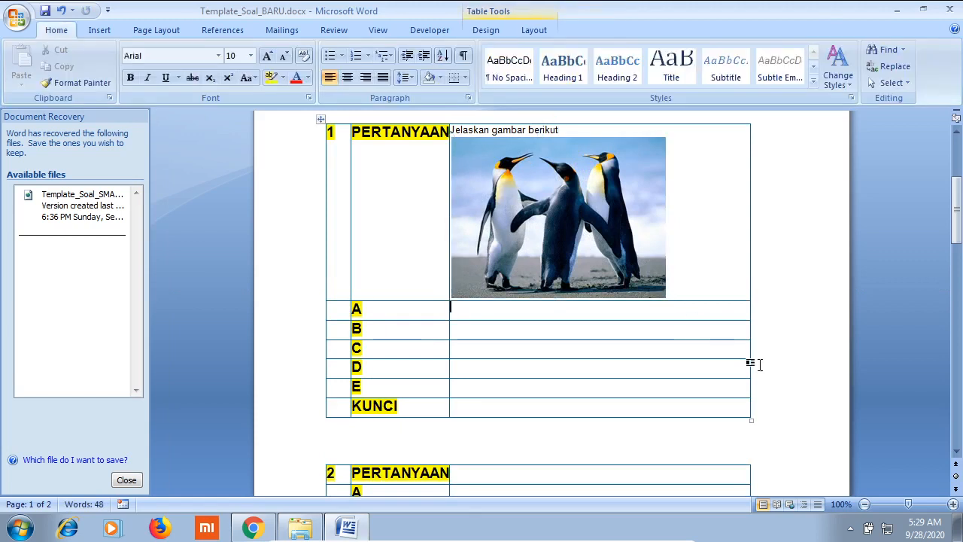
type("Ini adalah gambar ping")
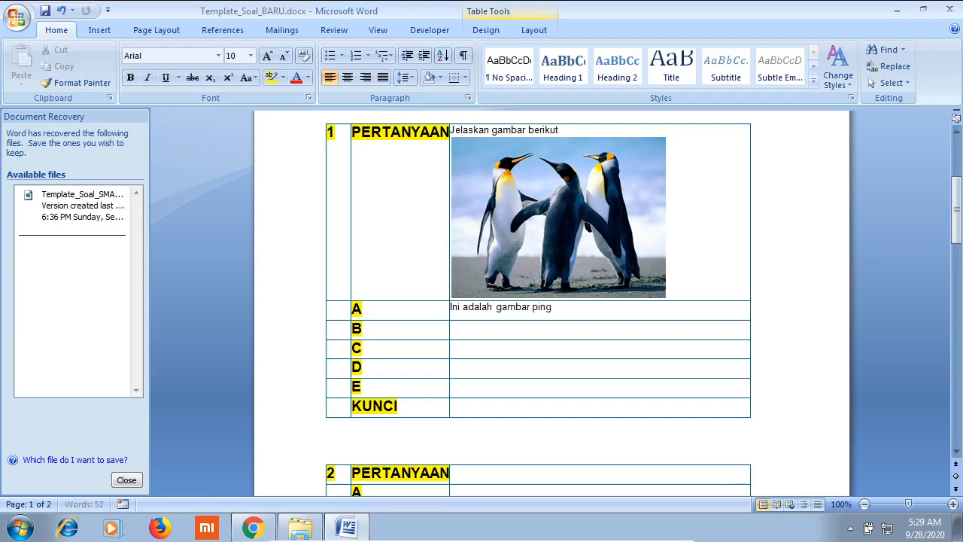
type("uen")
key("BackSpace")
key("BackSpace")
type("in")
key("Down")
type("Ini adalah gambar burung dara")
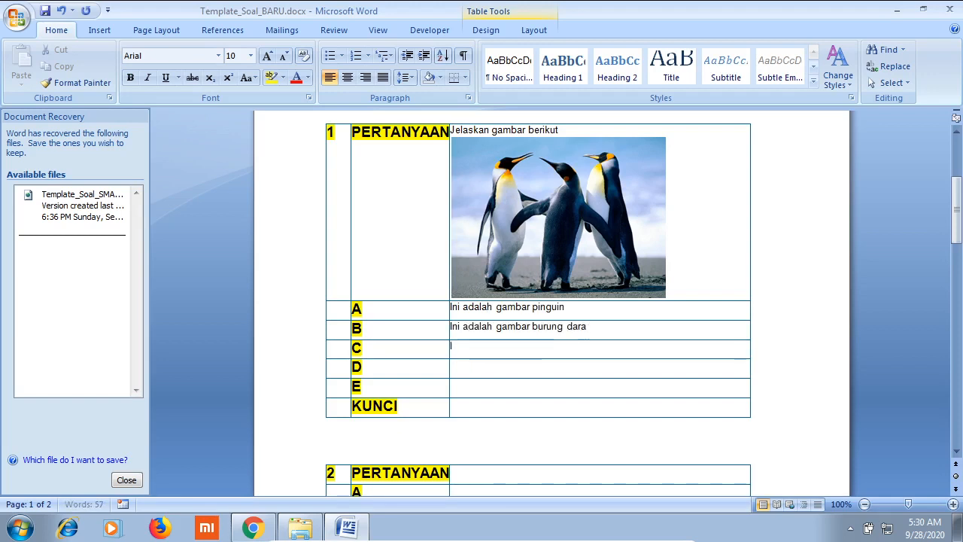
Fill in question 1's option C "Ini adalah gambar kura kura", D "Ini adalah gambar kucing", E "-" and the KUNCI "C".
type("Ini adalah gambar kura kura")
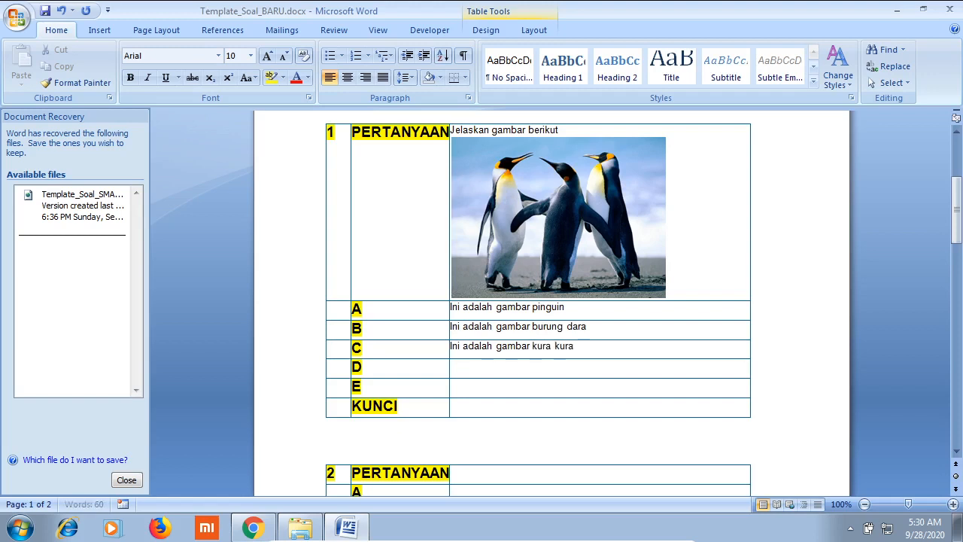
key("Down")
type("Ini adalah gambar ")
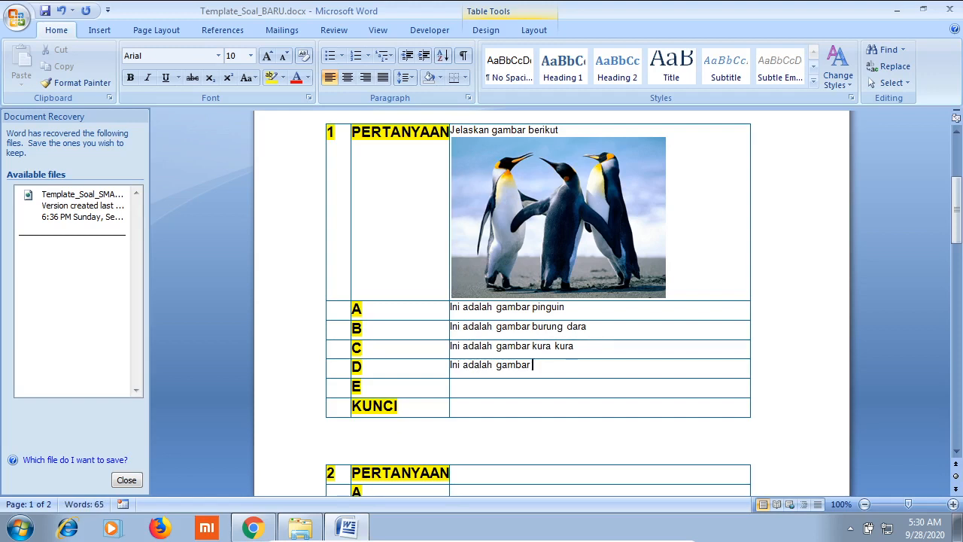
type("kucing")
type("-")
left_click(639, 407)
type("C")
scroll(639, 406, "down", 1)
scroll(639, 407, "up", 3)
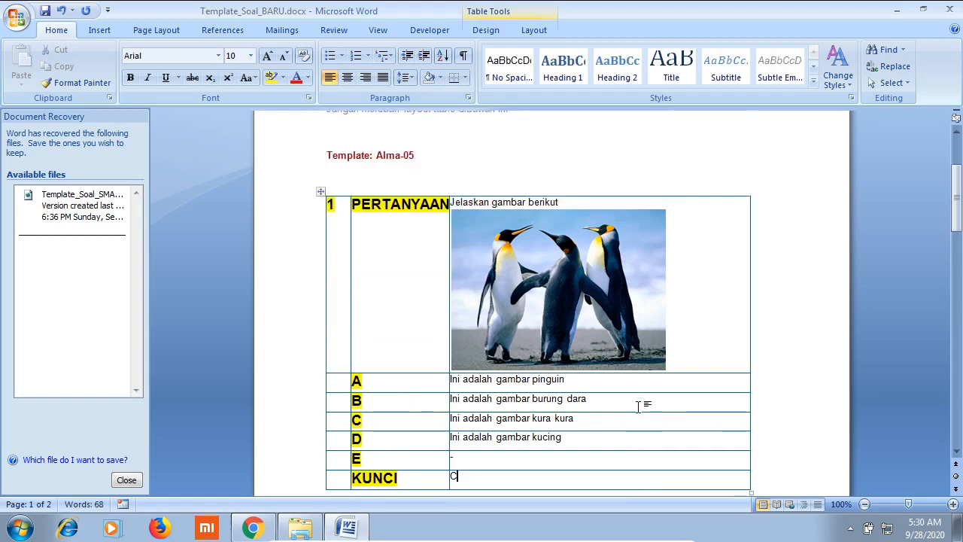
Insert the built-in Fourier Series equation as the question in multiple-choice table 2.
scroll(699, 325, "down", 8)
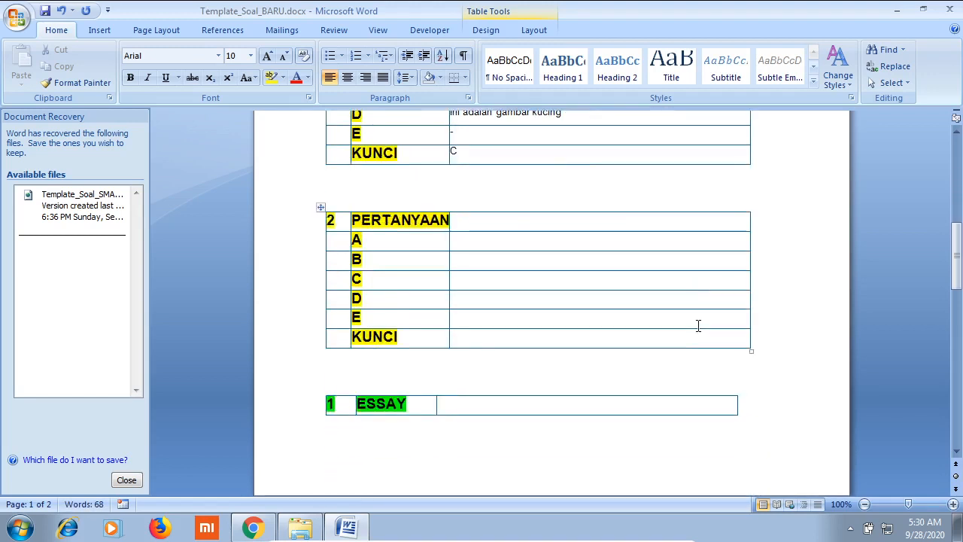
left_click(574, 225)
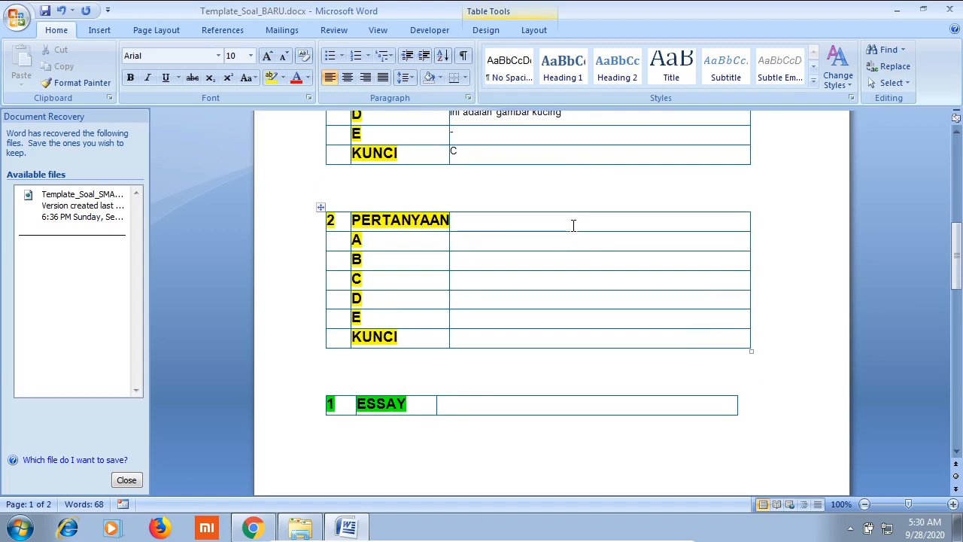
left_click(100, 30)
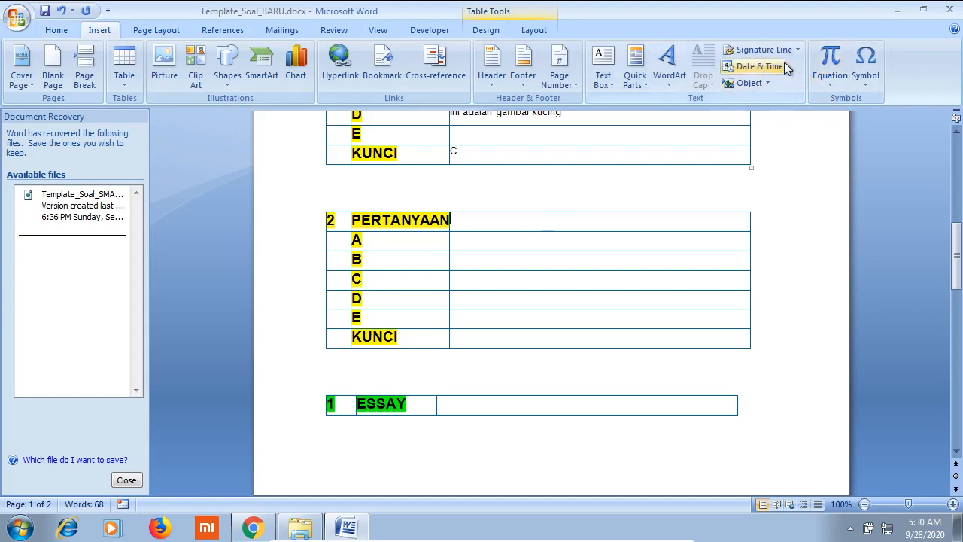
left_click(822, 78)
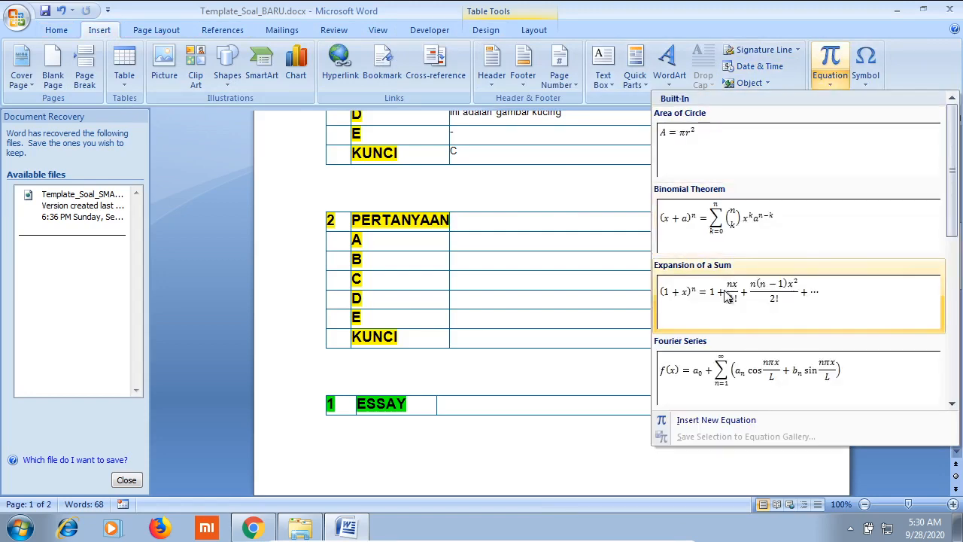
left_click(723, 386)
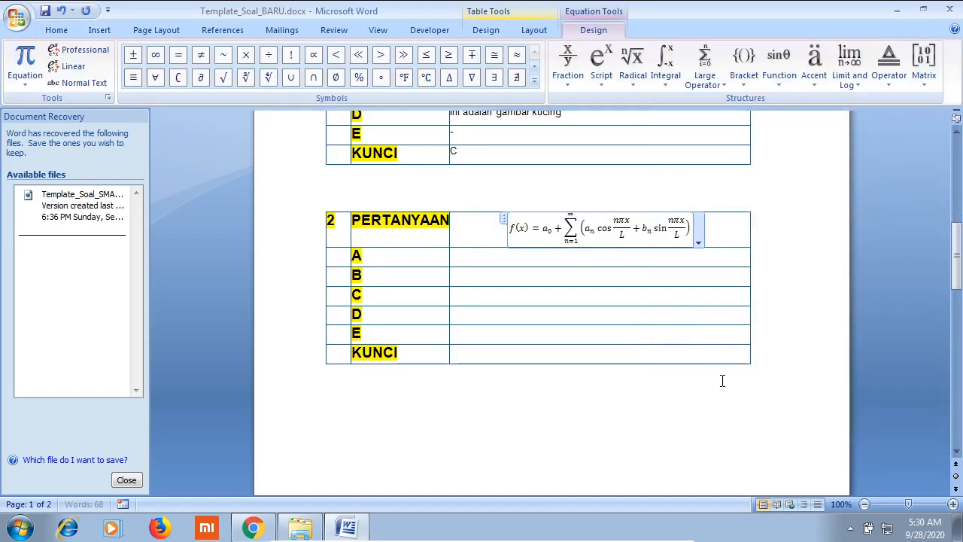
Insert the built-in Area of Circle equation as option A of question 2.
left_click(733, 237)
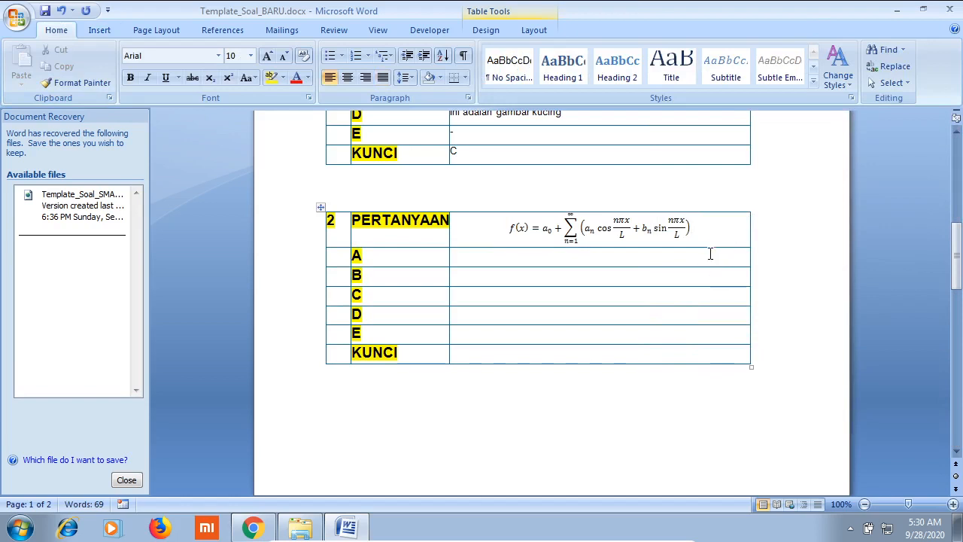
left_click(99, 31)
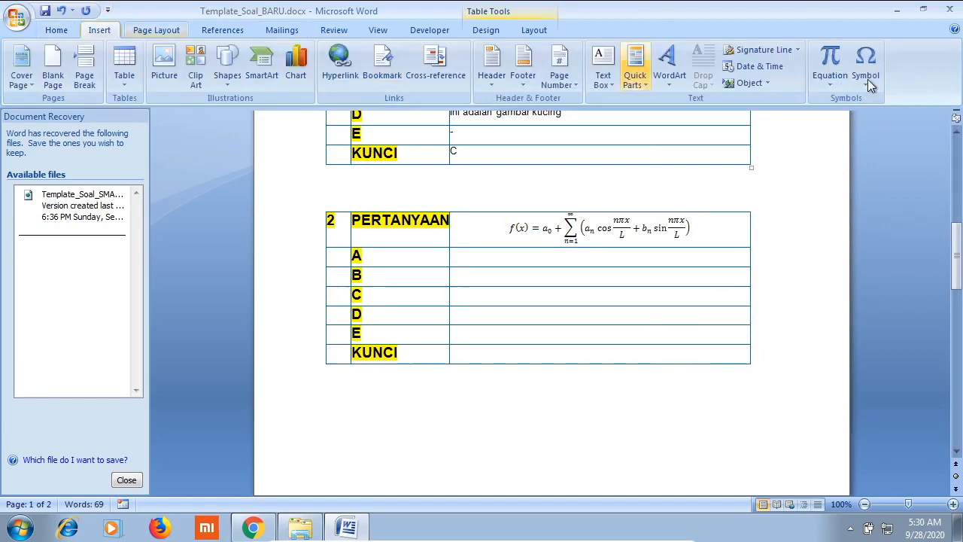
left_click(832, 86)
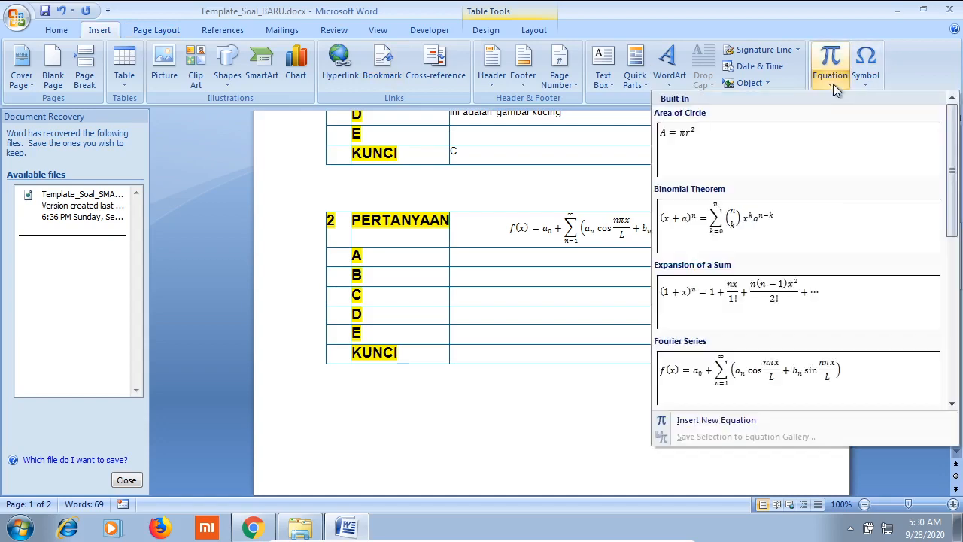
left_click(765, 140)
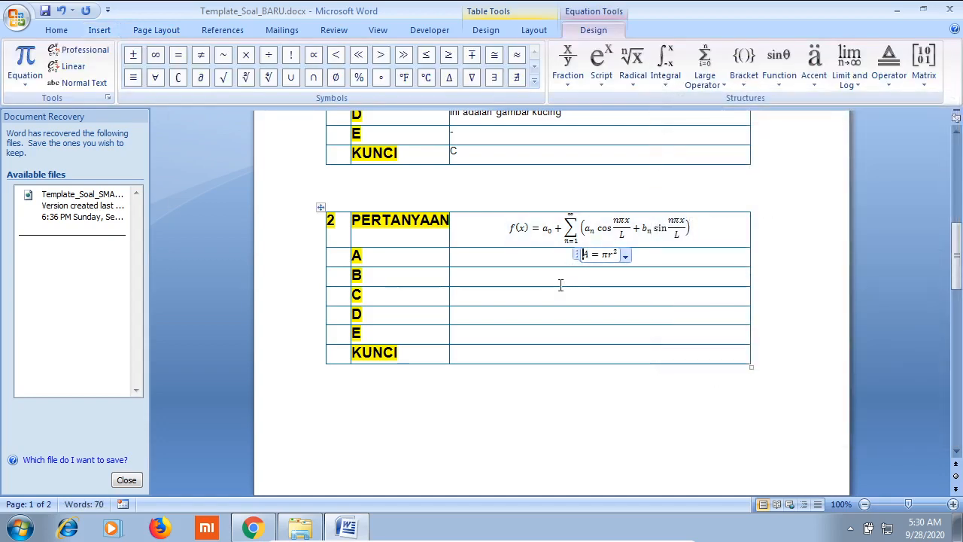
Insert the built-in Binomial Theorem equation as option B of question 2.
left_click(559, 275)
key("alt+n")
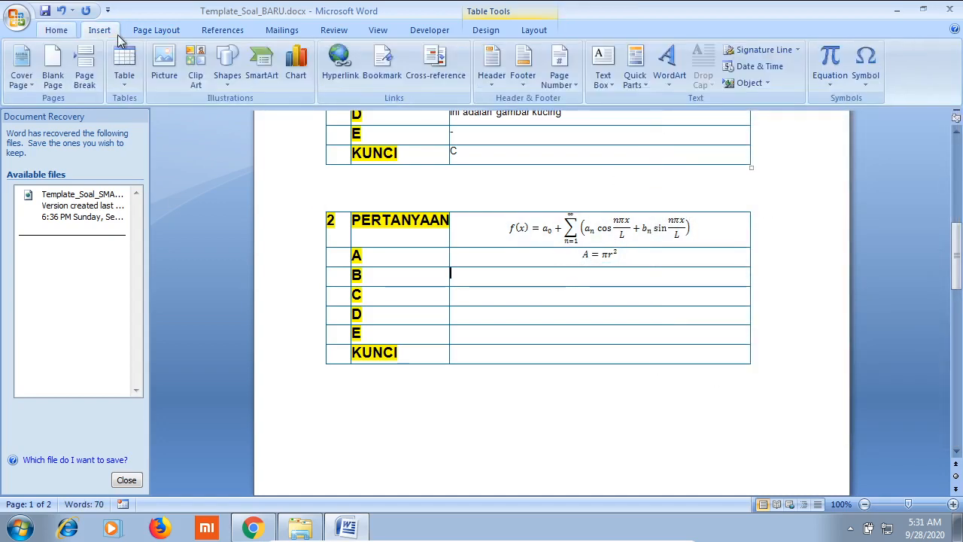
left_click(833, 84)
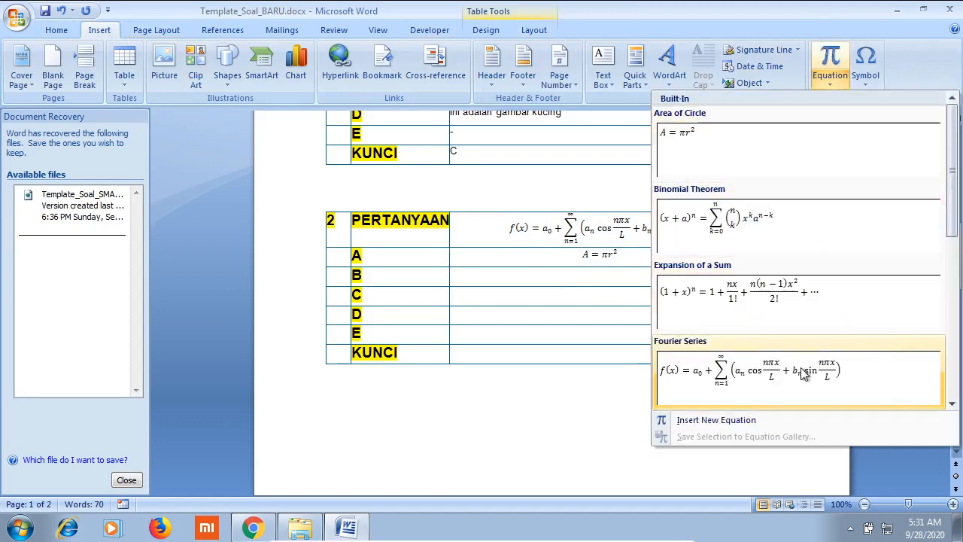
scroll(783, 362, "down", 3)
scroll(781, 327, "up", 3)
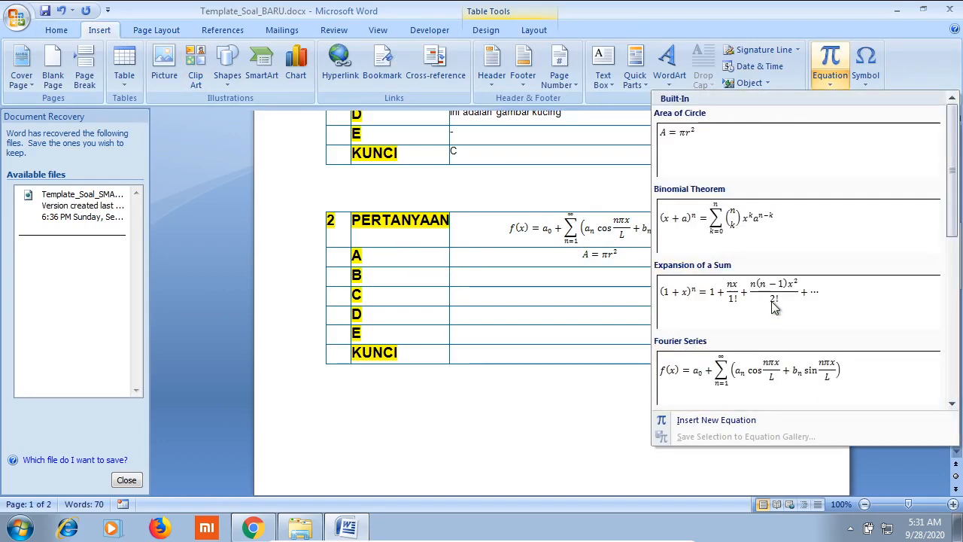
left_click(748, 238)
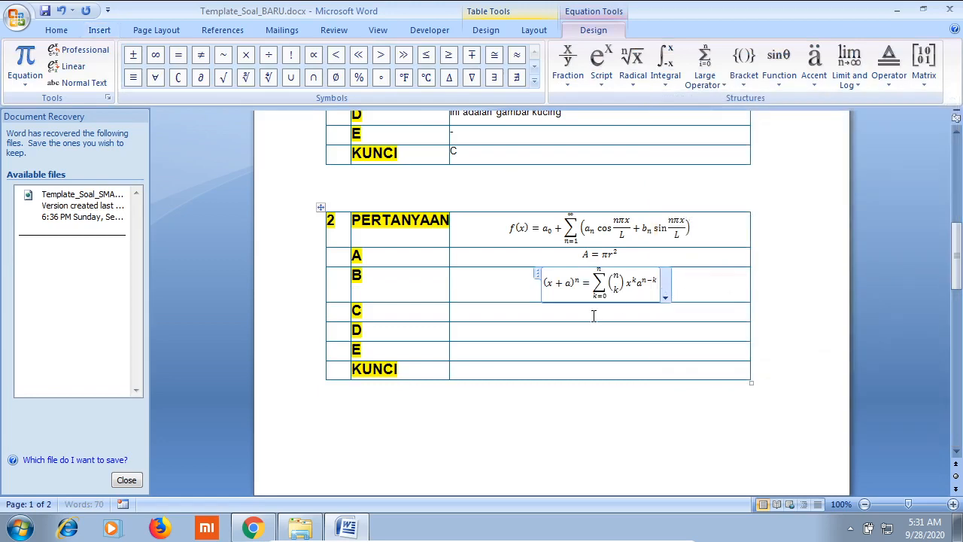
Insert the built-in Fourier Series equation as option C of multiple-choice question 2.
left_click(99, 31)
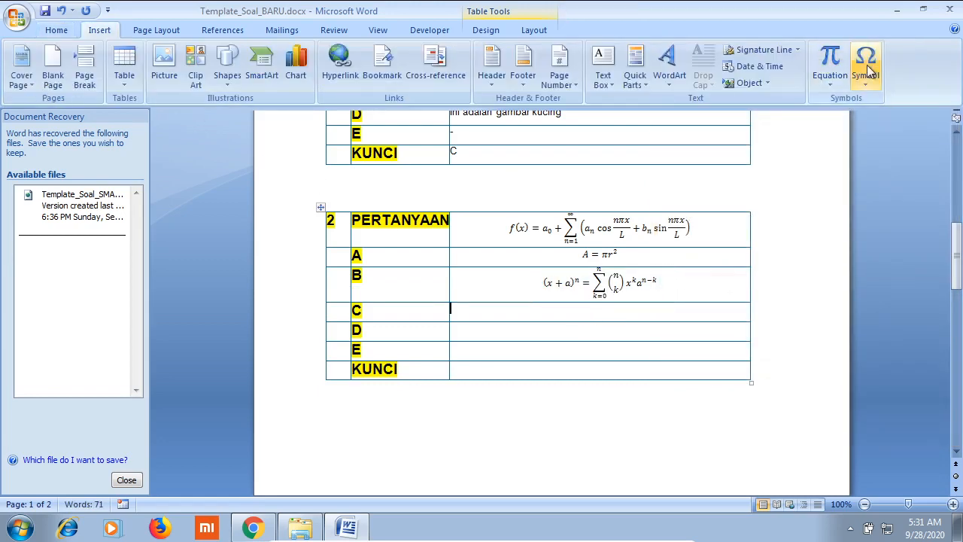
left_click(831, 83)
left_click(773, 367)
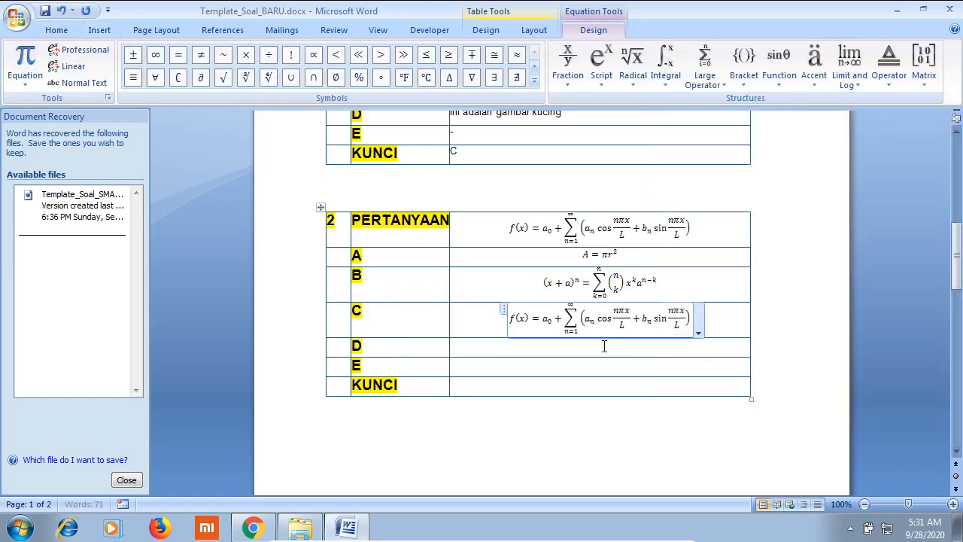
Insert the built-in Trig Identity 1 equation as option D of question 2.
left_click(603, 346)
left_click(99, 30)
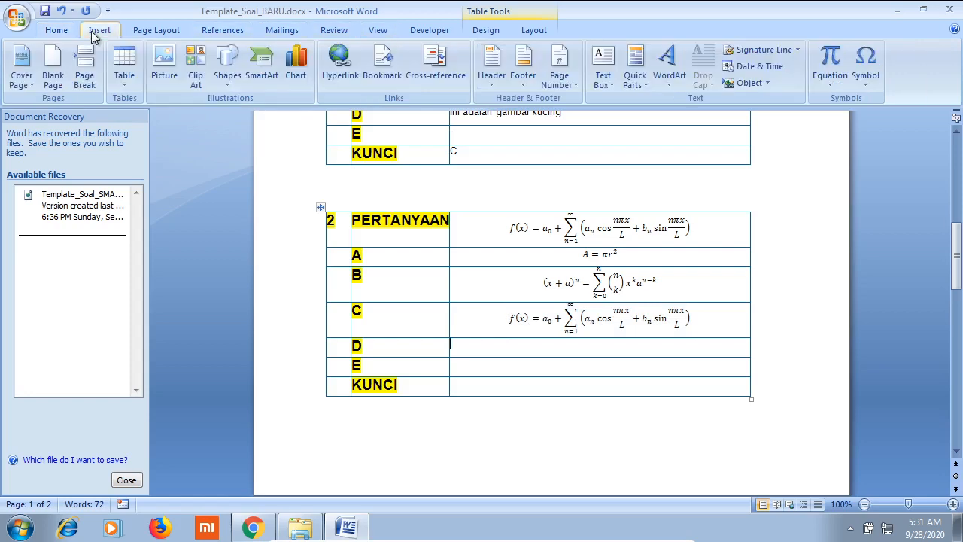
left_click(841, 83)
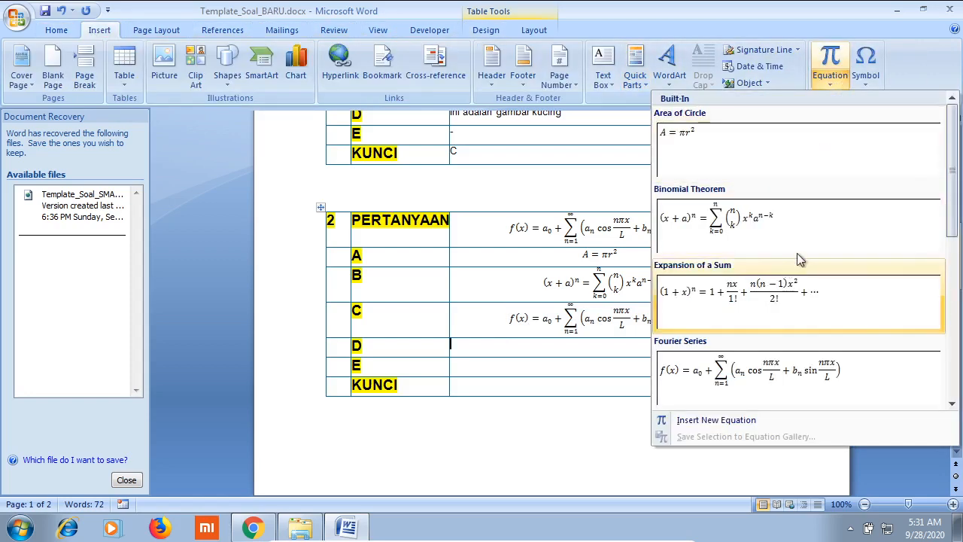
left_click(952, 193)
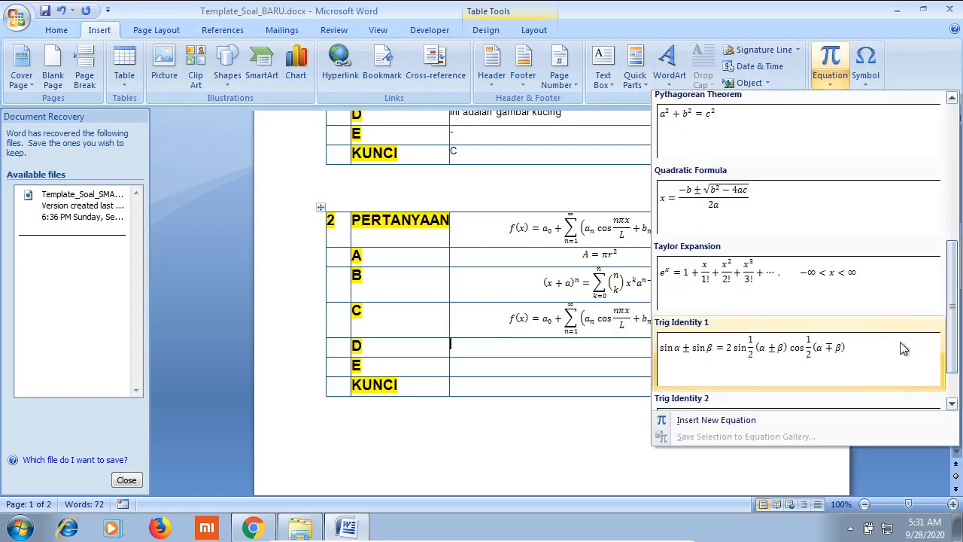
left_click(860, 331)
Insert the built-in Taylor Expansion equation as option E of question 2 and enter "B" as its KUNCI.
left_click(602, 371)
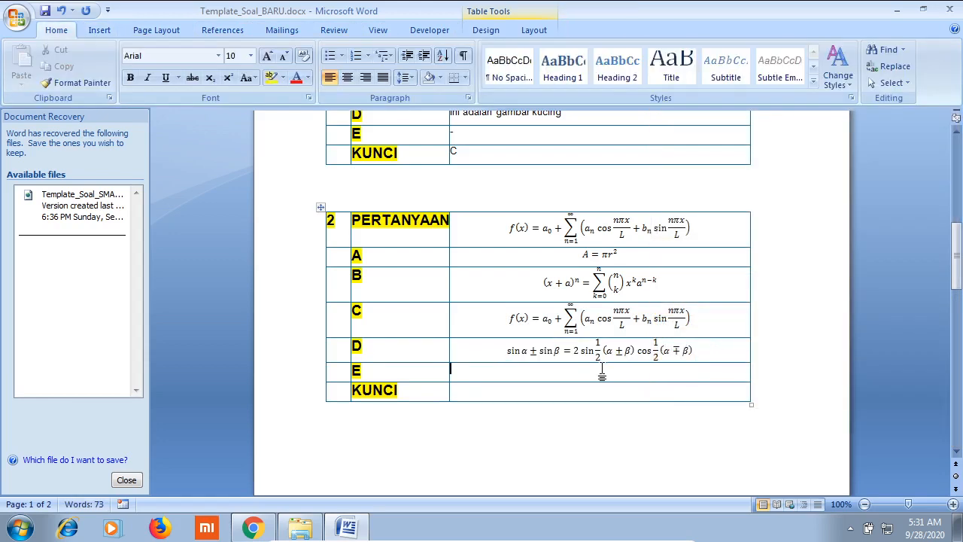
left_click(89, 33)
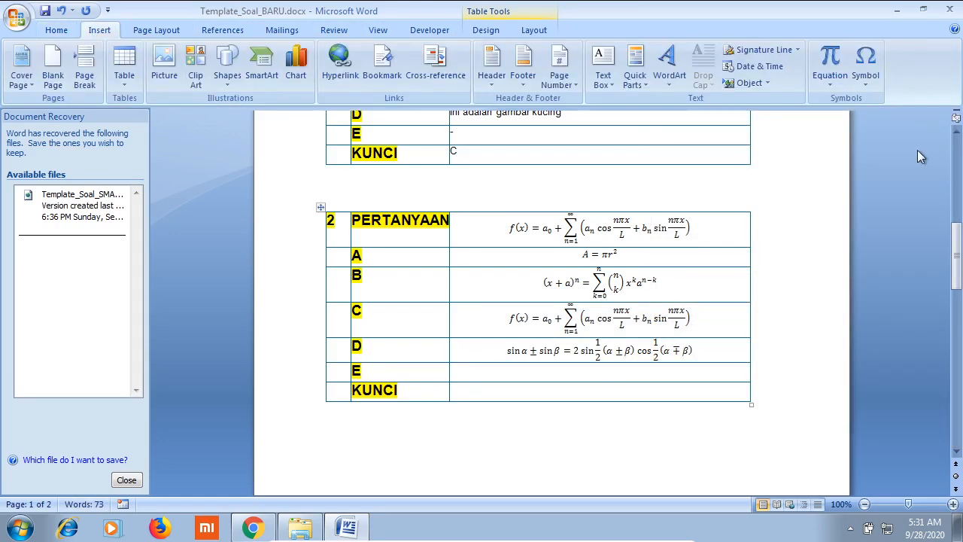
left_click(835, 83)
scroll(836, 263, "down", 5)
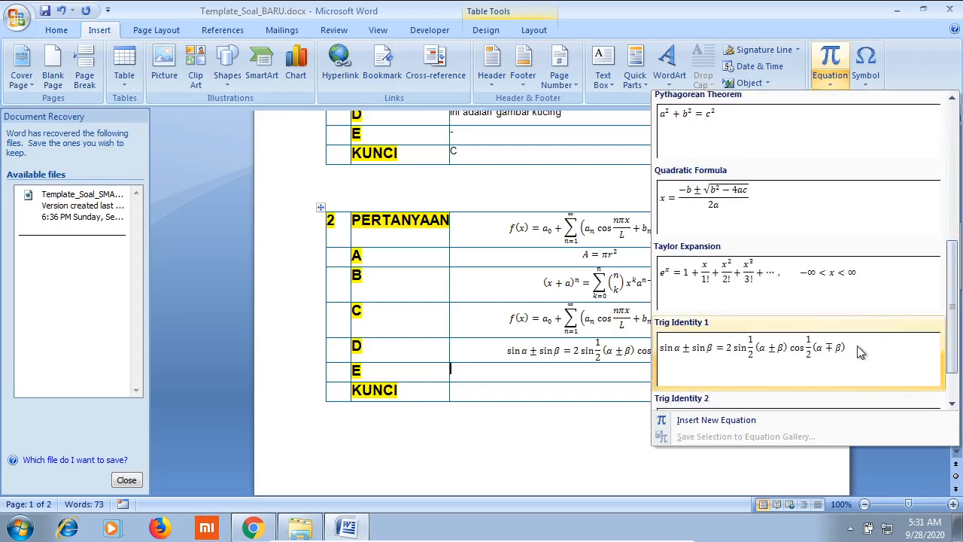
left_click(828, 278)
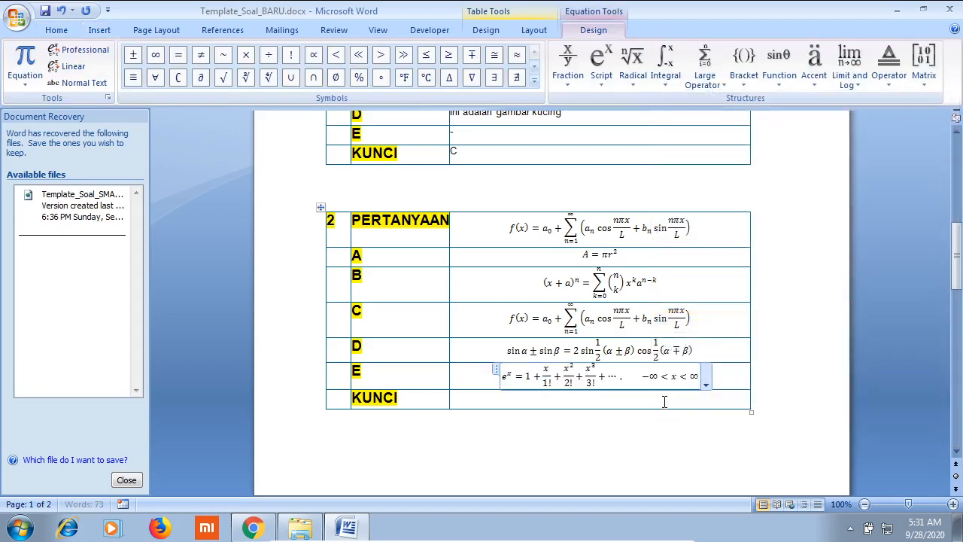
left_click(661, 403)
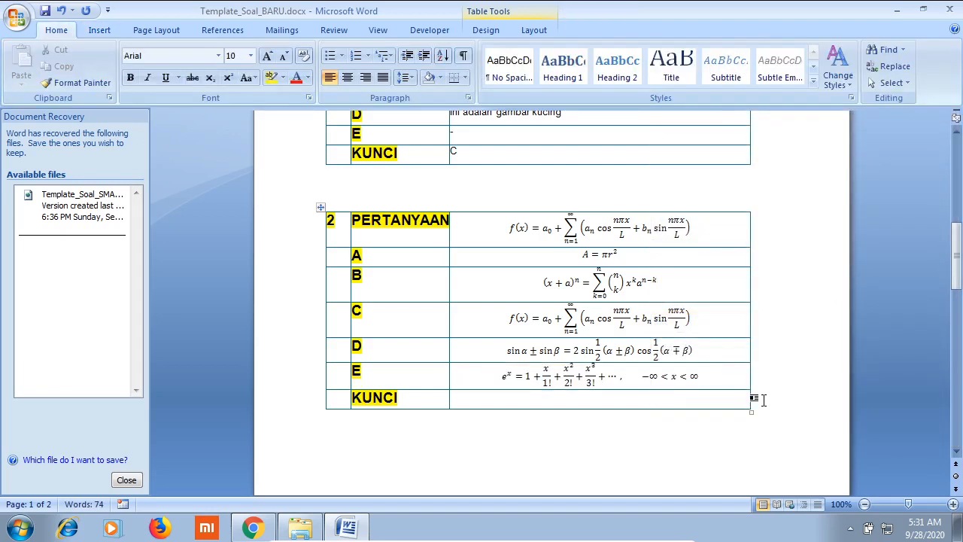
type("B")
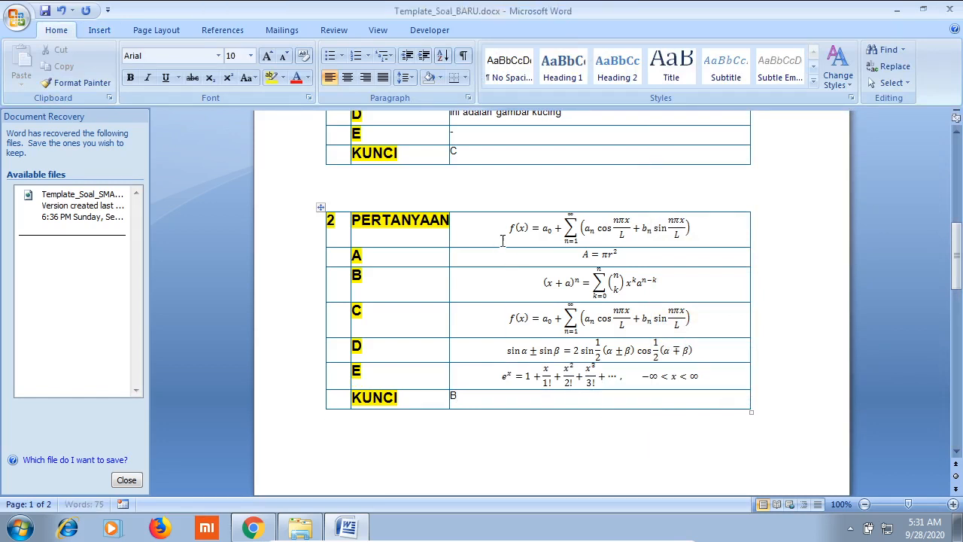
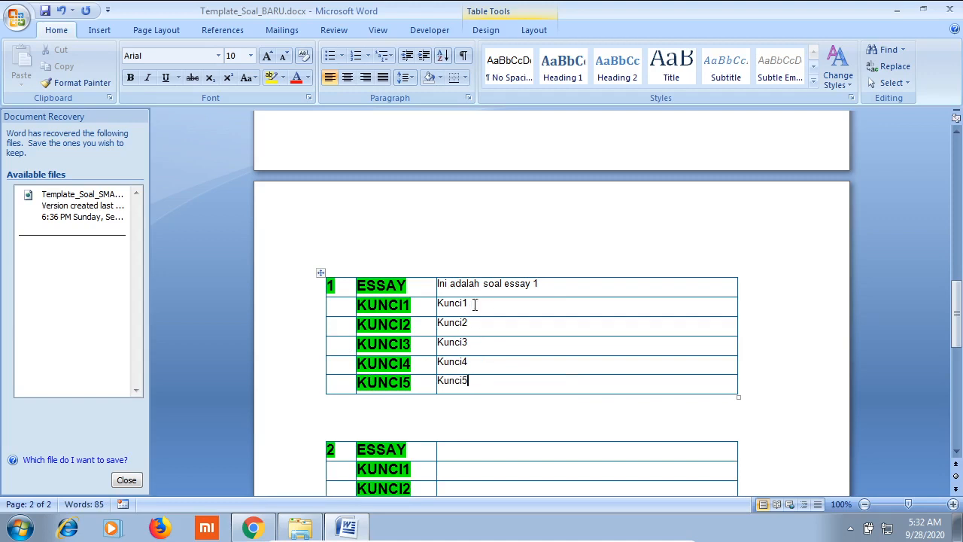
Enter "Apa nama jenis sepeda menggunakan mesin" as the question text in essay table 2.
scroll(443, 395, "down", 1)
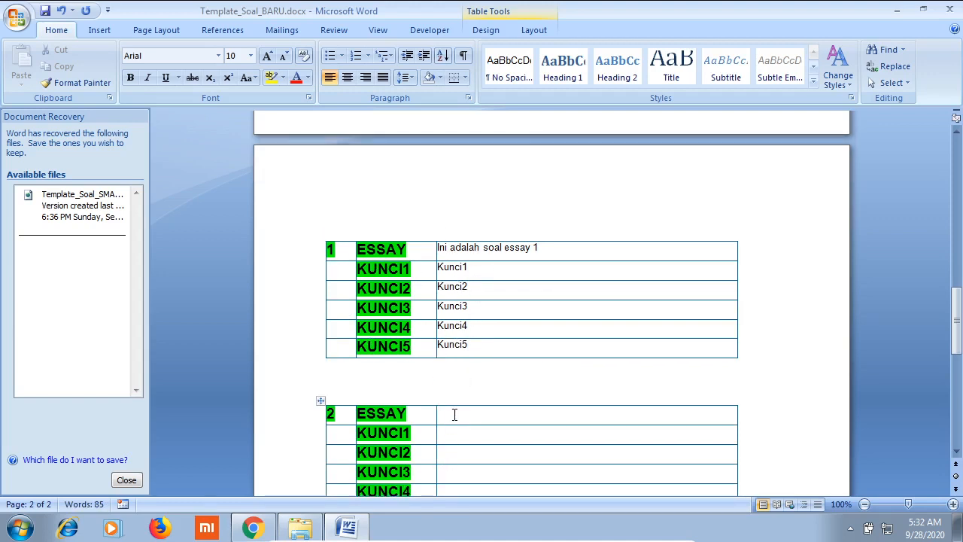
scroll(454, 415, "down", 4)
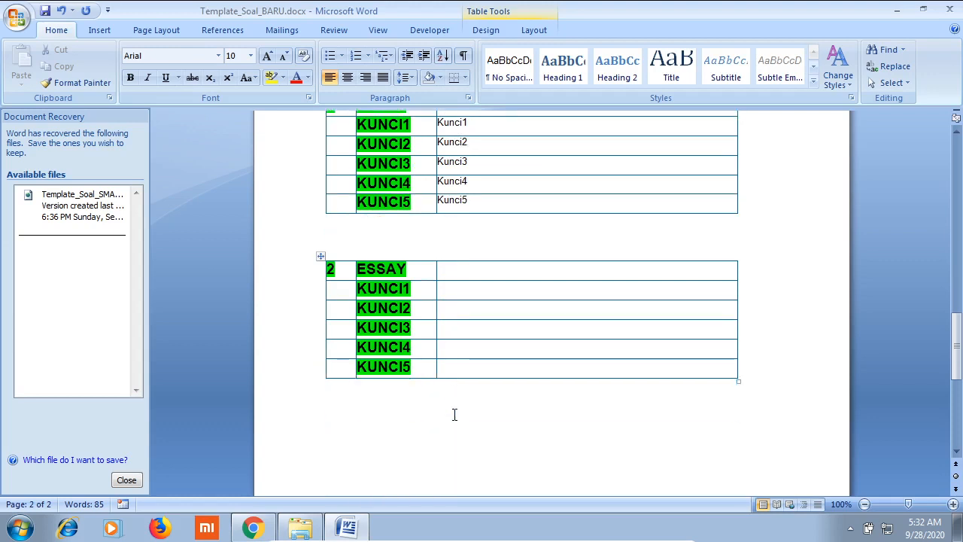
type("Apa nama jenis sepeda")
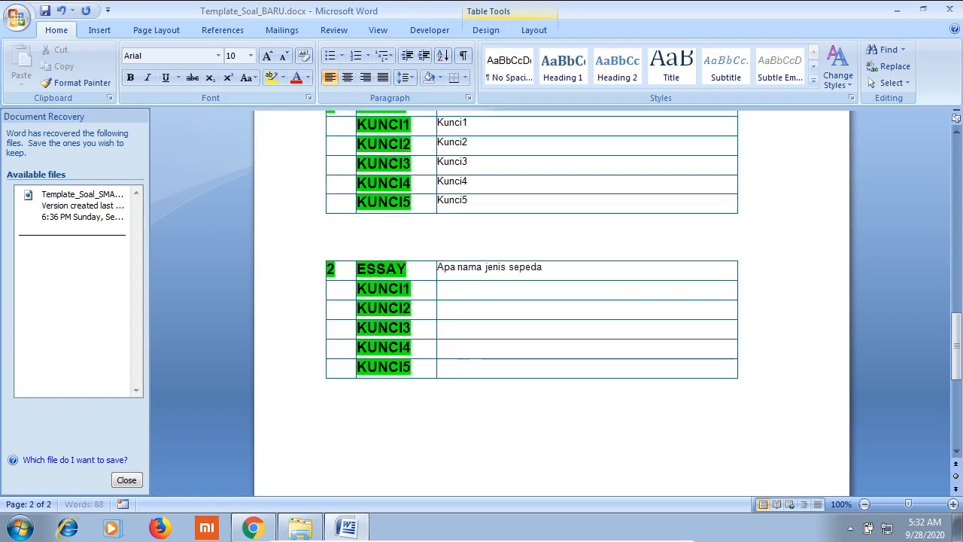
type(" menggunakan me")
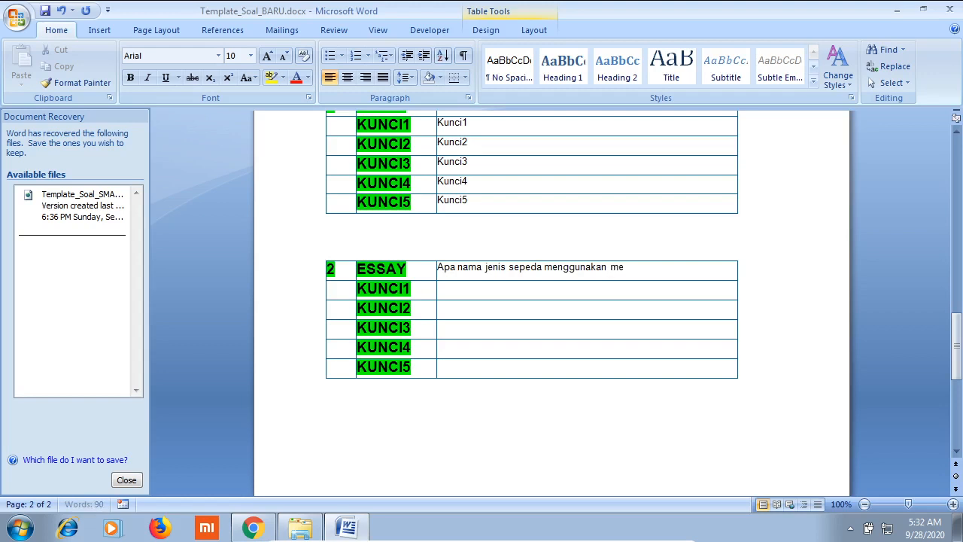
type("sin")
Fill in essay 2's KUNCI1 "Sepeda motor", KUNCI2 "Motor" and KUNCI3 "Sepeda Mesin", and end its question with "?".
left_click(422, 289)
type("Sepeda motor")
key("Down")
type("S")
key("BackSpace")
type("motor")
key("Down")
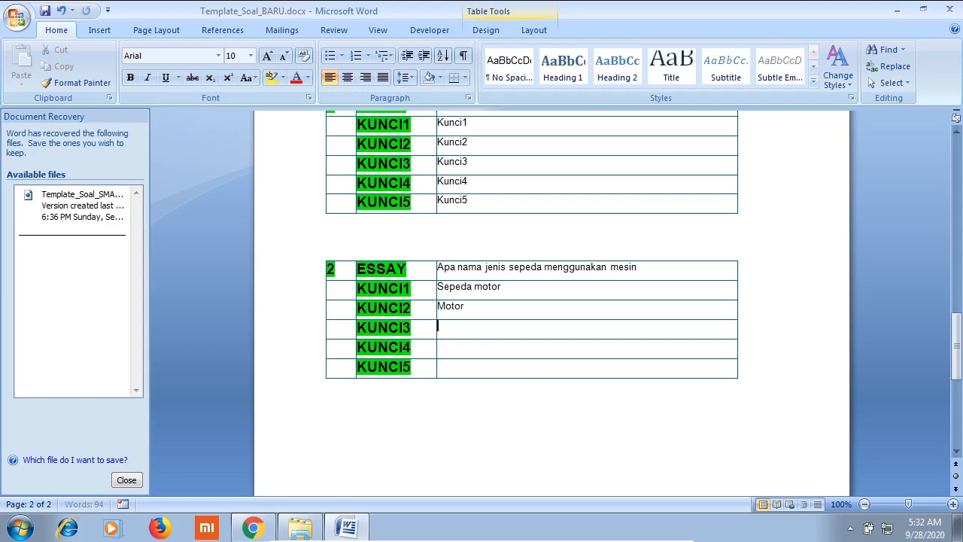
type("Sepeda Mesin")
key("Down")
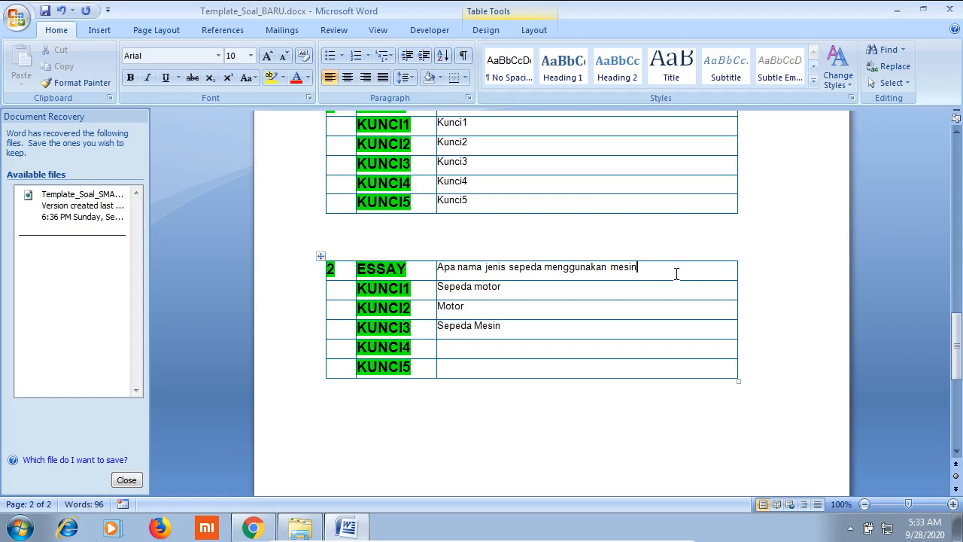
type("?")
Review the filled-in essay tables and save the document.
double_click(446, 290)
left_click(499, 290)
scroll(471, 161, "up", 8)
scroll(471, 163, "down", 3)
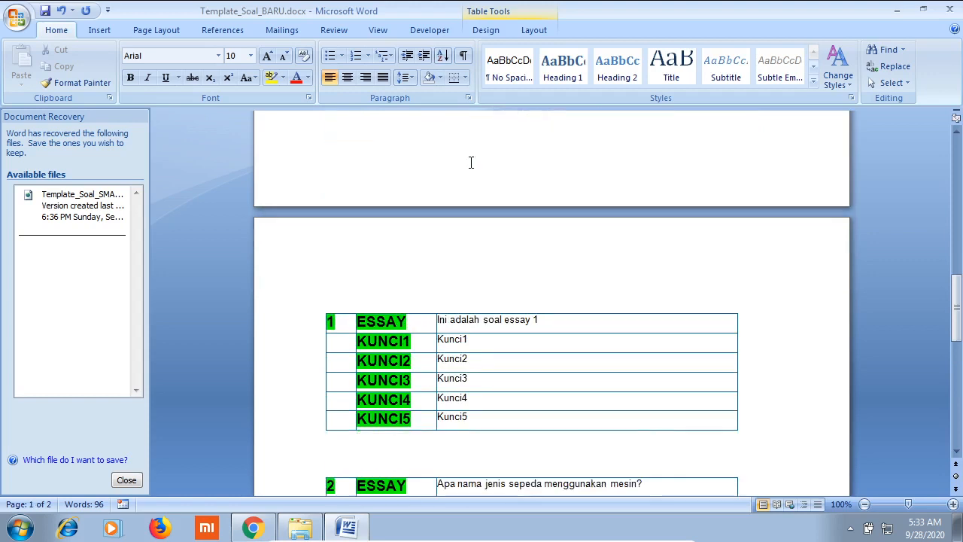
scroll(471, 163, "down", 2)
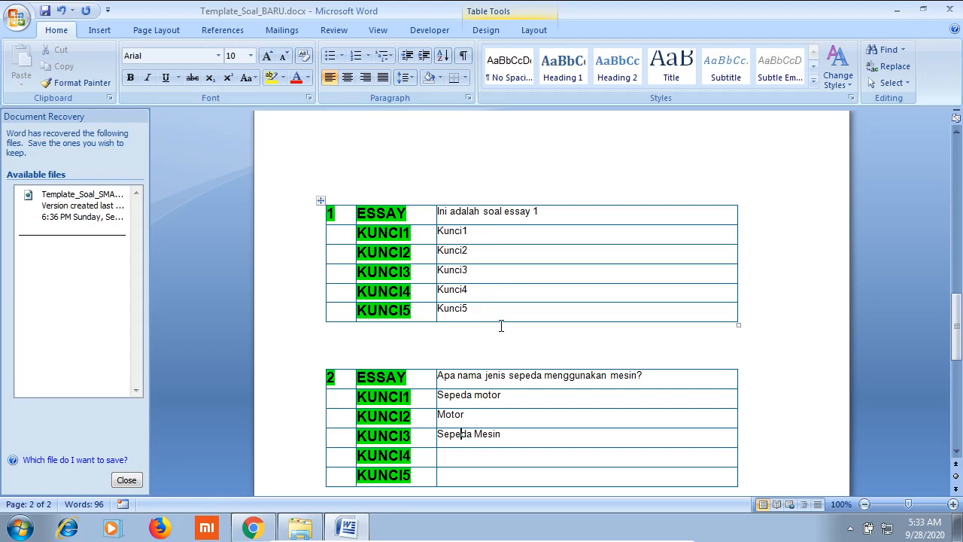
scroll(502, 326, "down", 2)
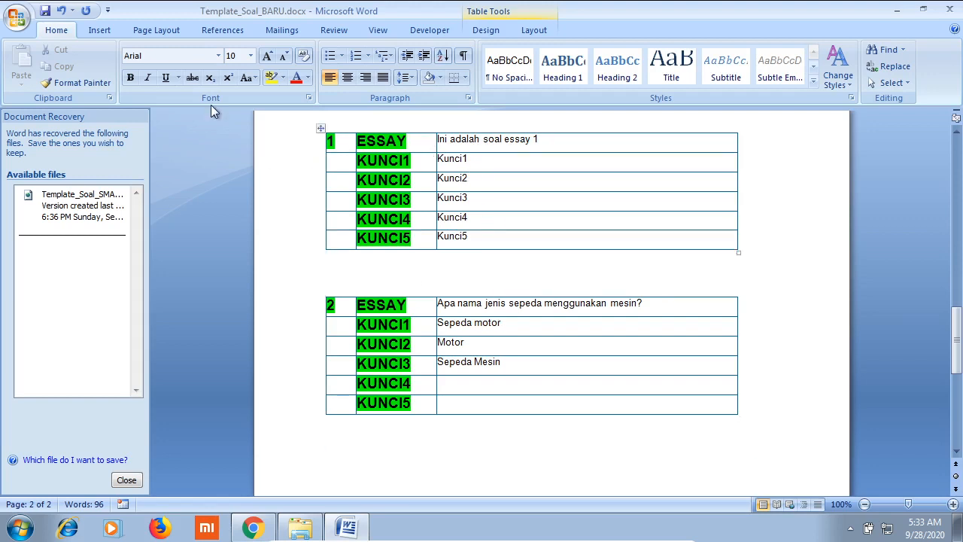
left_click(46, 13)
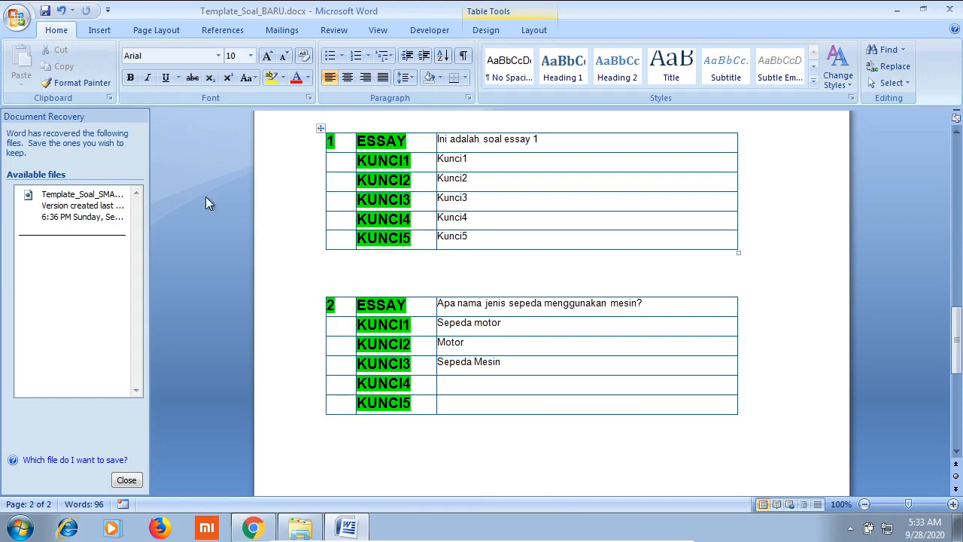
Save a copy in the TUTORIAL folder as the Web Page (*.htm;*.html) Template_Soal_BARU.htm, and close Word.
left_click(17, 18)
mouse_move(81, 166)
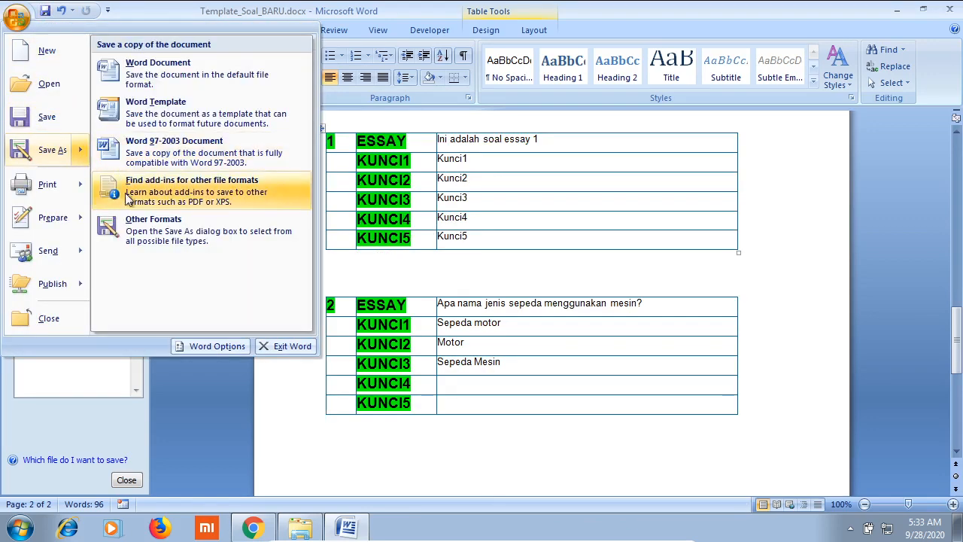
left_click(148, 225)
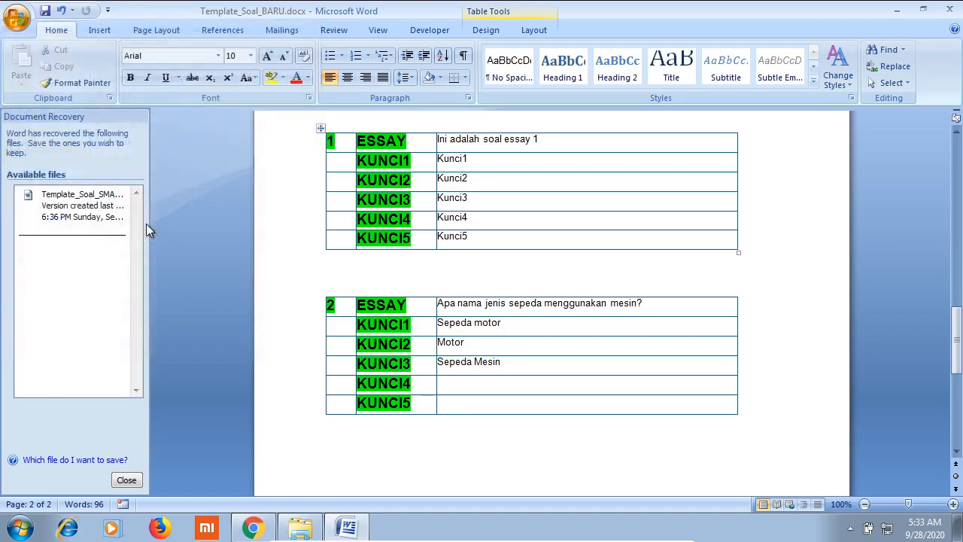
left_click(363, 251)
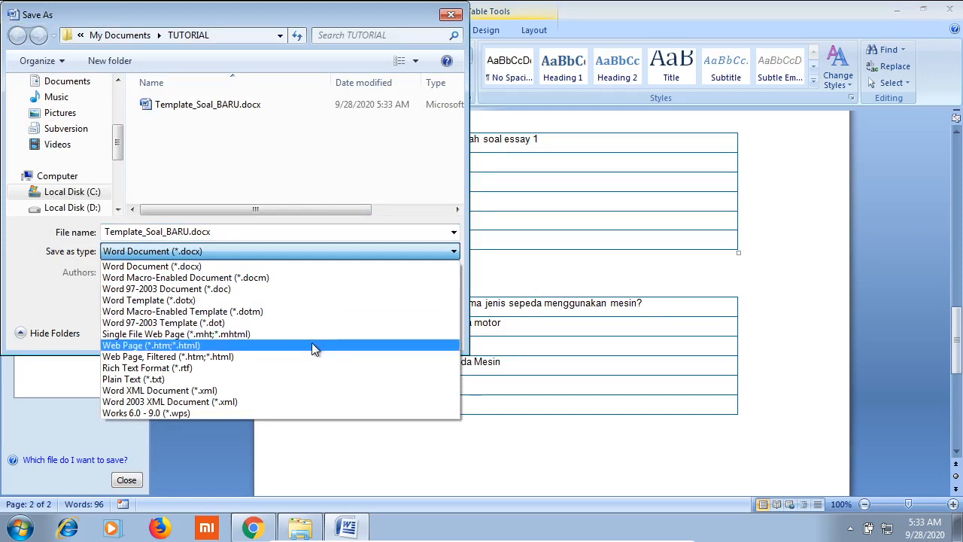
left_click(122, 347)
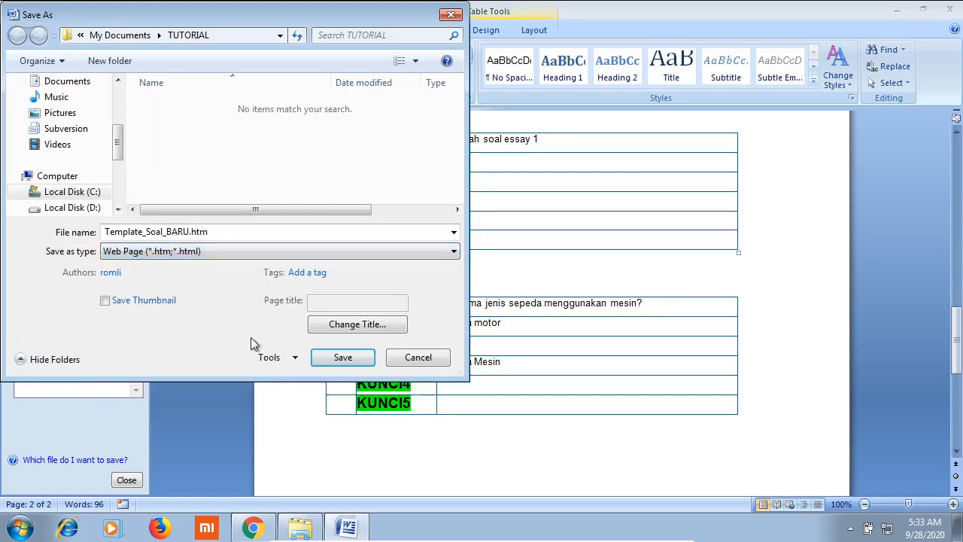
double_click(201, 233)
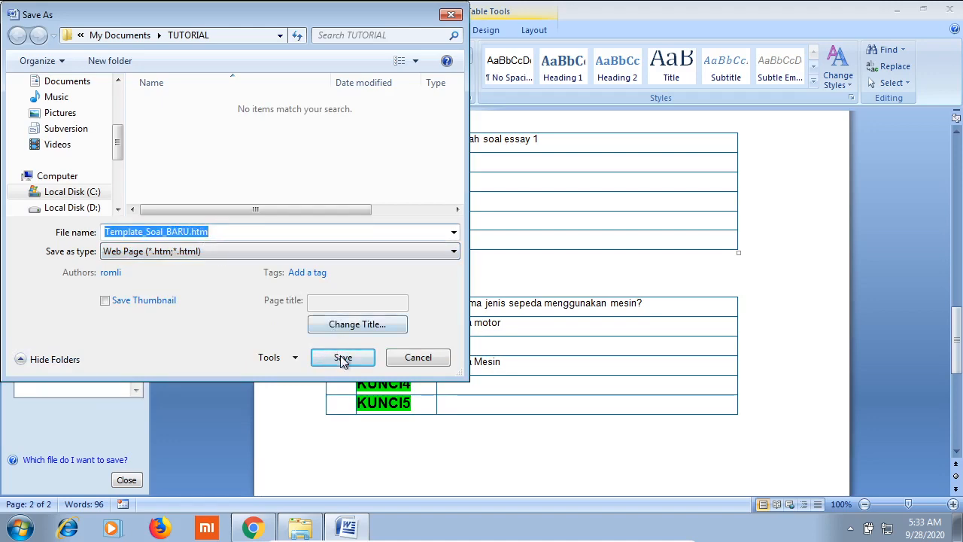
left_click(343, 357)
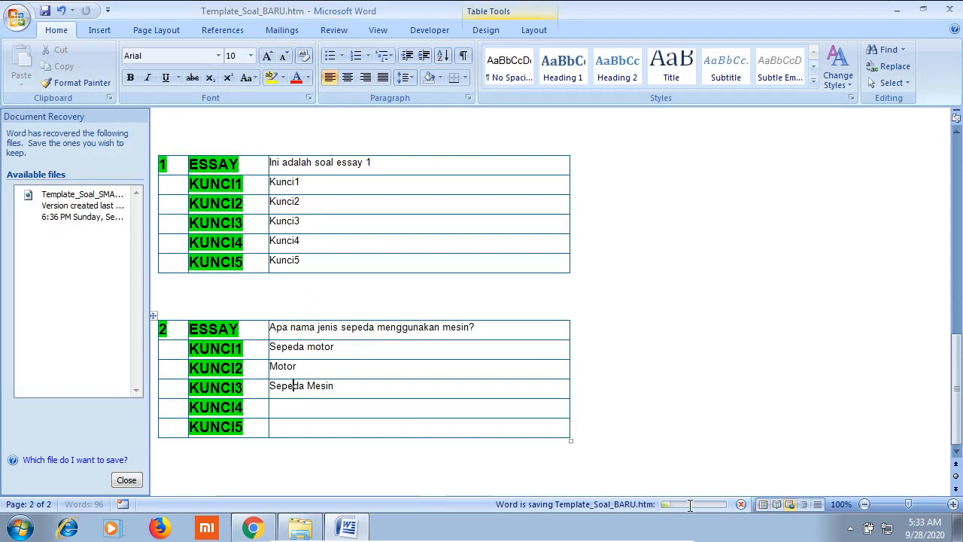
left_click(950, 9)
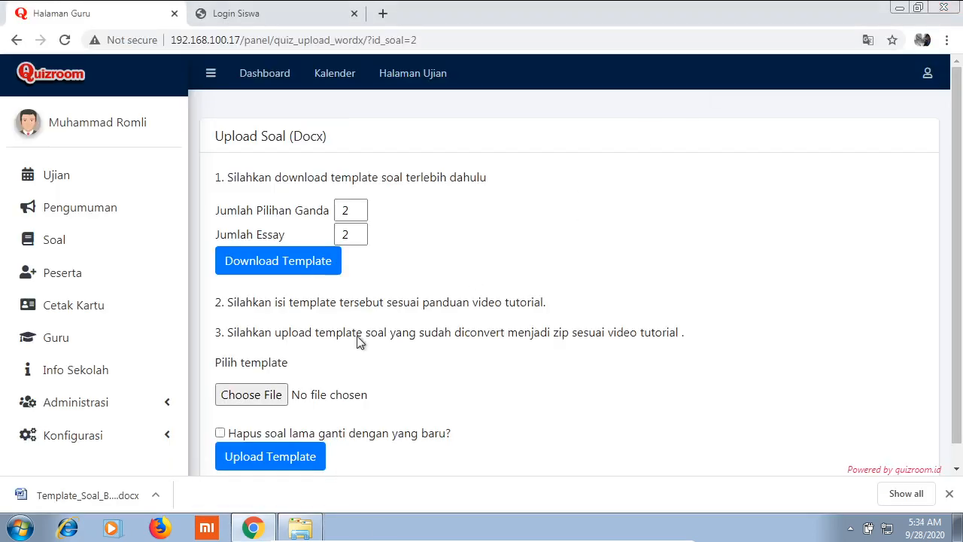
Switch to the TUTORIAL folder in Windows Explorer and compress Template_Soal_BARU_files and Template_Soal_BARU.htm together into Template_Soal_BARU.zip.
mouse_move(305, 532)
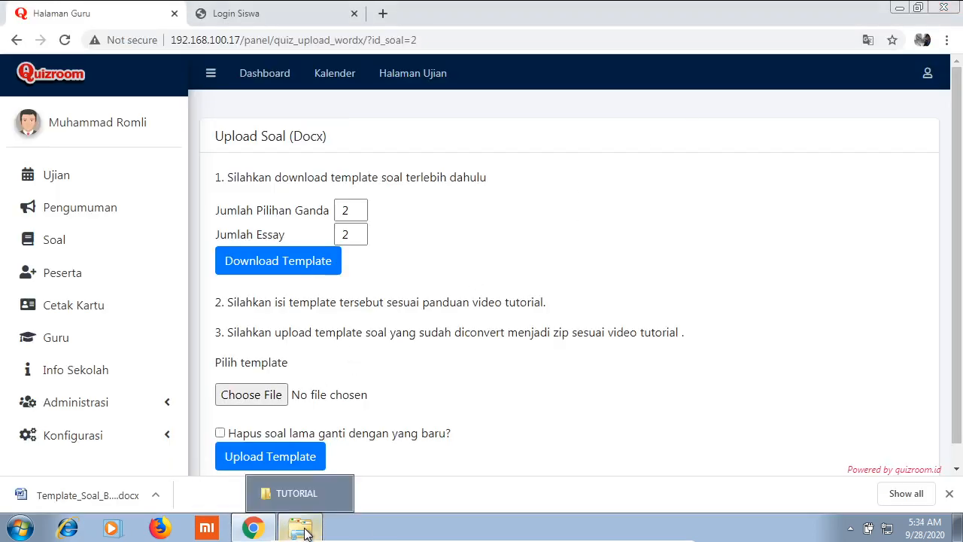
left_click(309, 491)
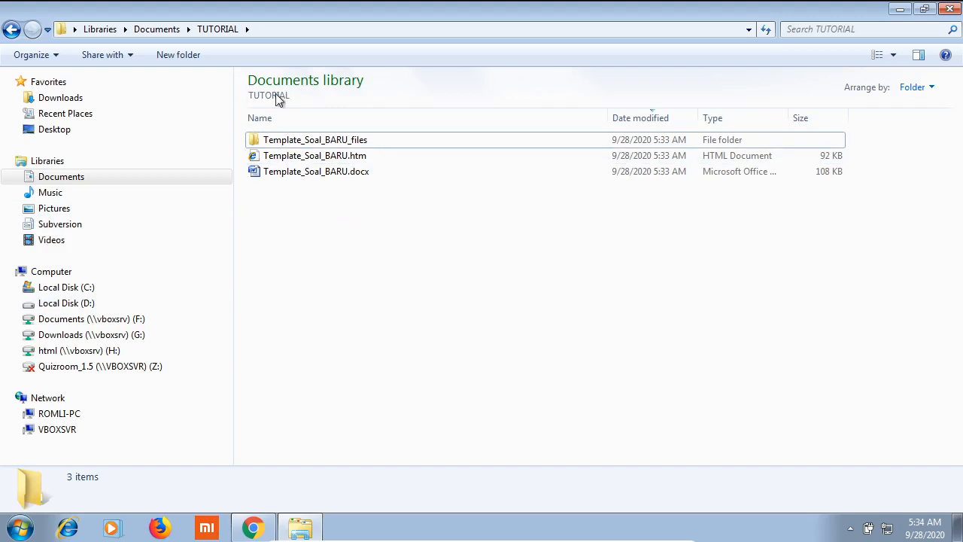
left_click(372, 156)
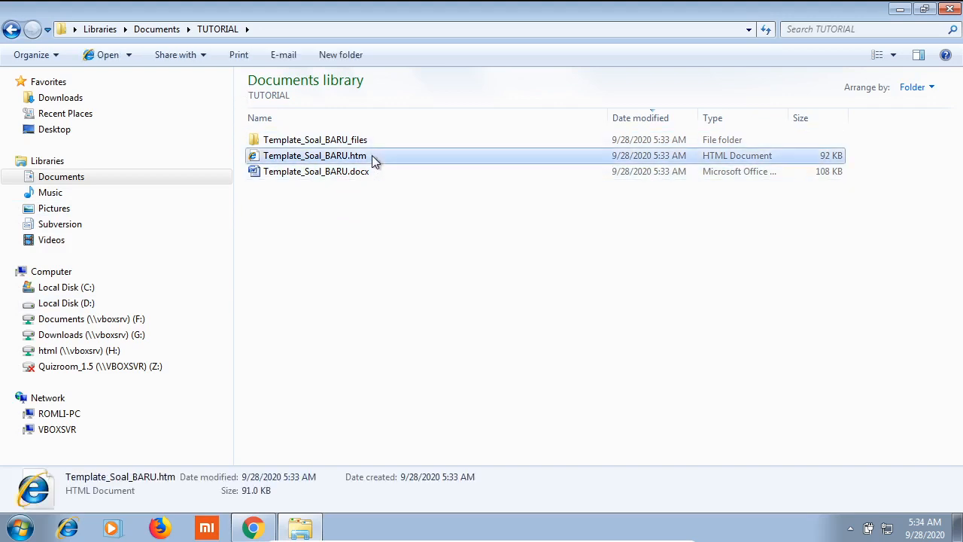
key("Up")
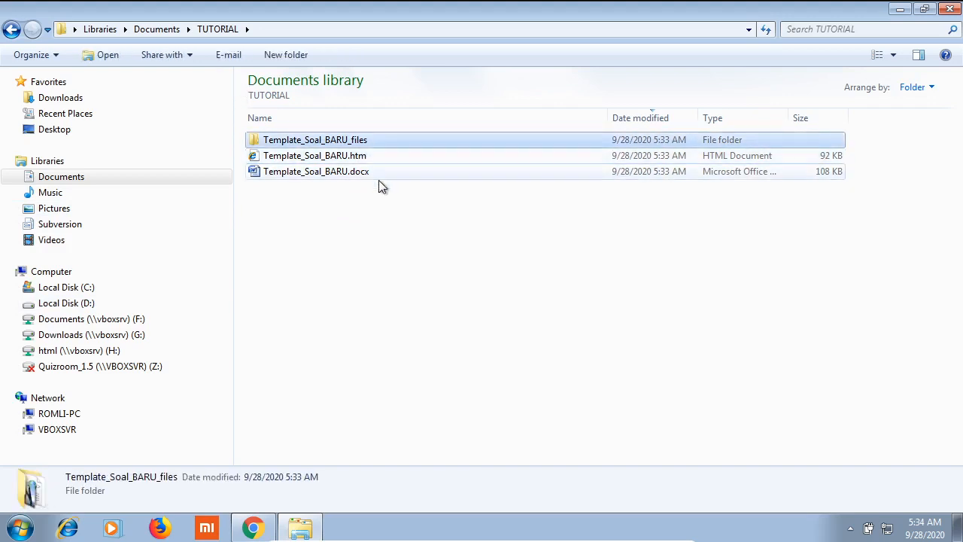
left_click(391, 234)
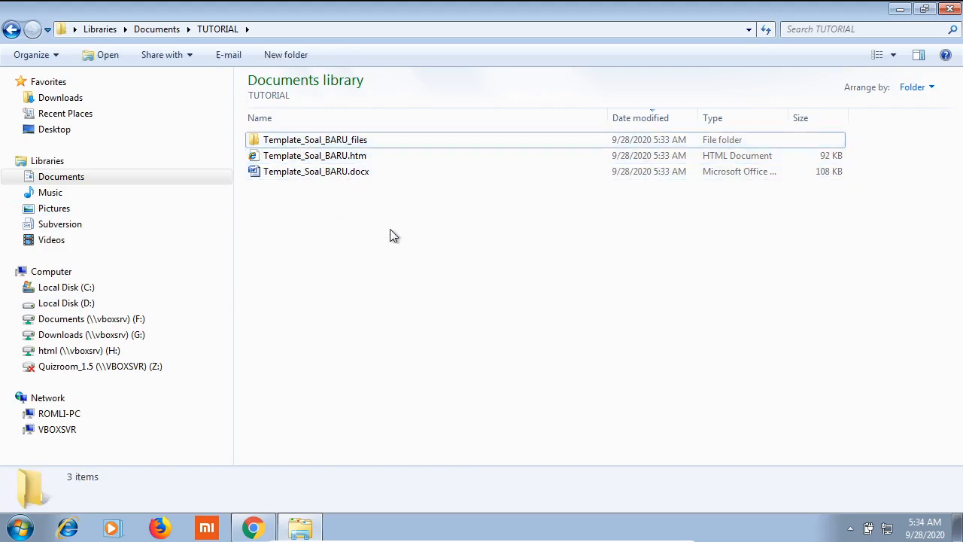
left_click(361, 142)
left_click(363, 158, "ctrl")
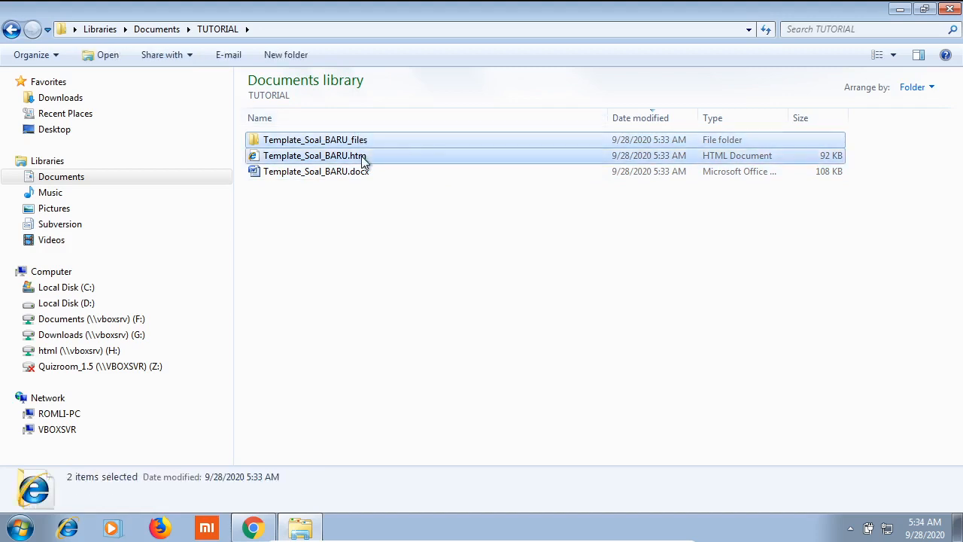
right_click(363, 158)
mouse_move(445, 278)
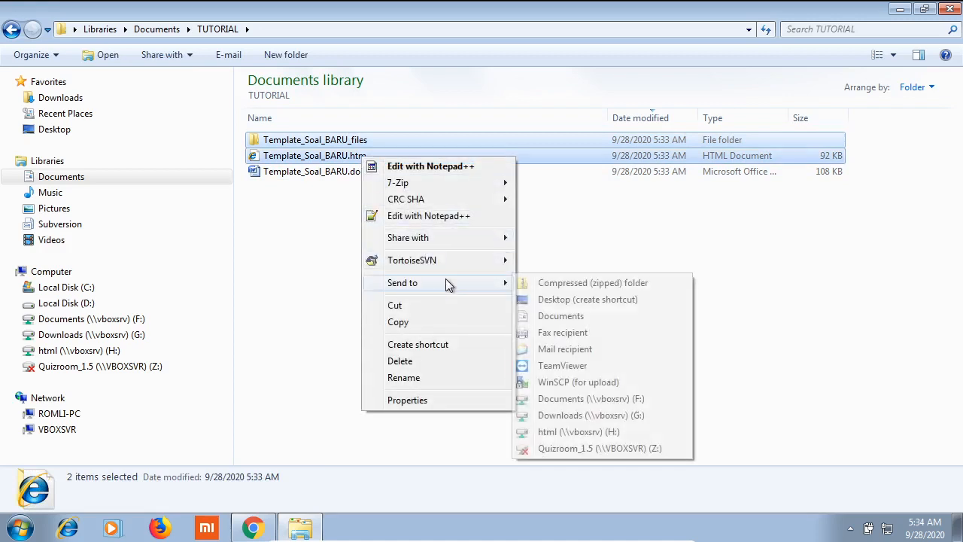
left_click(542, 284)
left_click(537, 280)
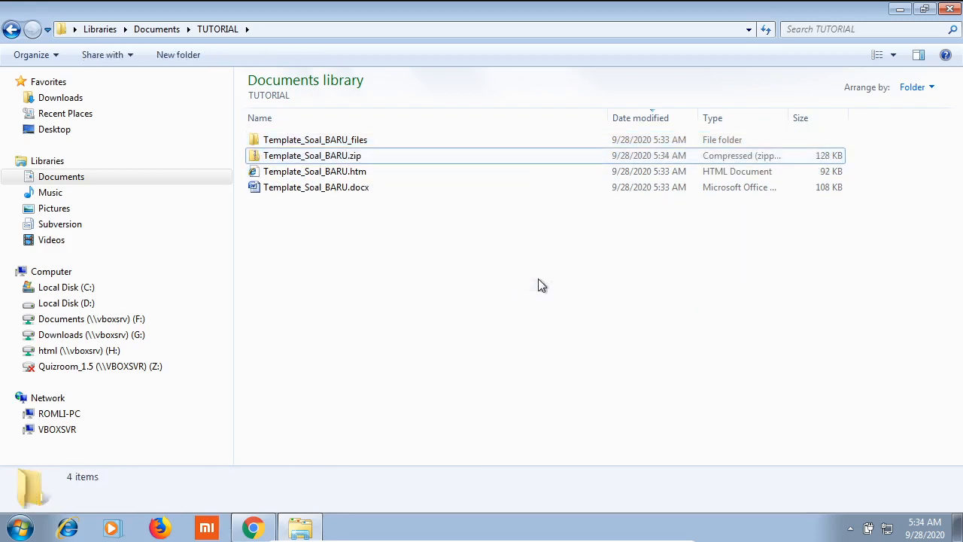
left_click(308, 158)
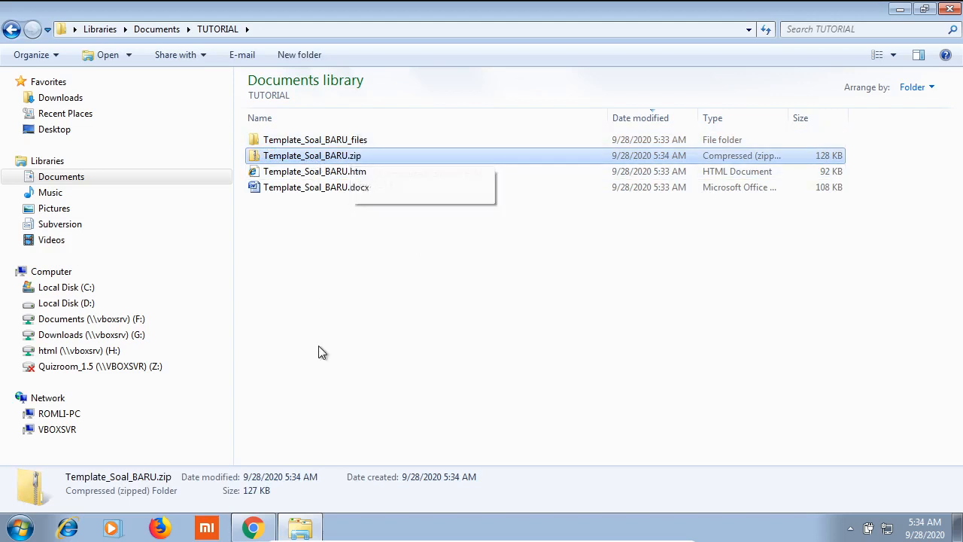
Switch to the Quizroom Upload Soal (Docx) page in Chrome and read through its three numbered upload instructions.
left_click(253, 528)
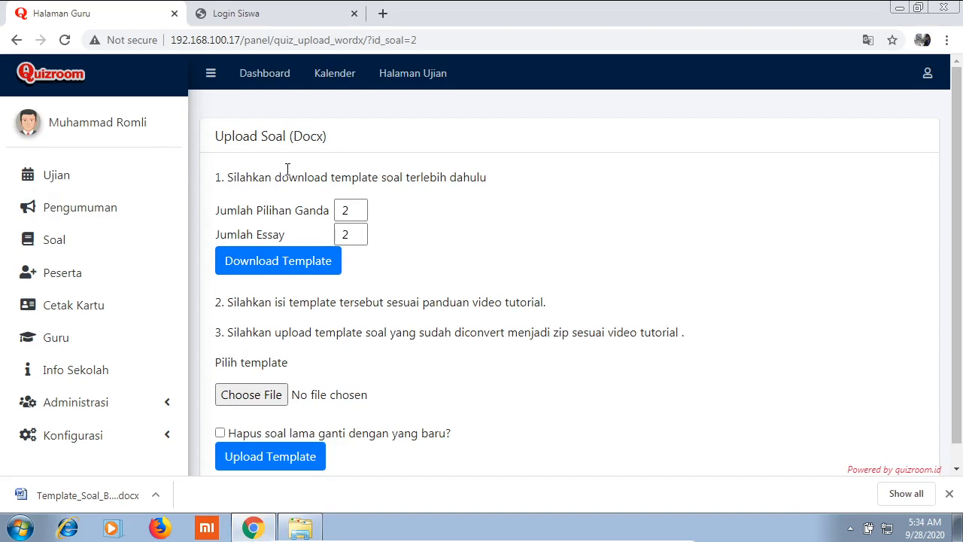
left_click_drag(223, 178, 390, 227)
left_click(248, 317)
left_click_drag(235, 302, 543, 303)
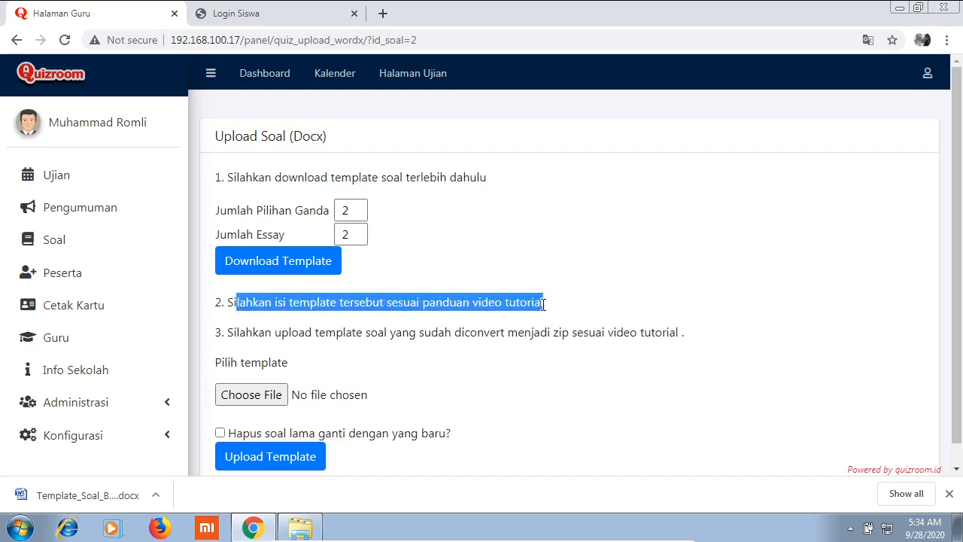
left_click_drag(227, 332, 697, 339)
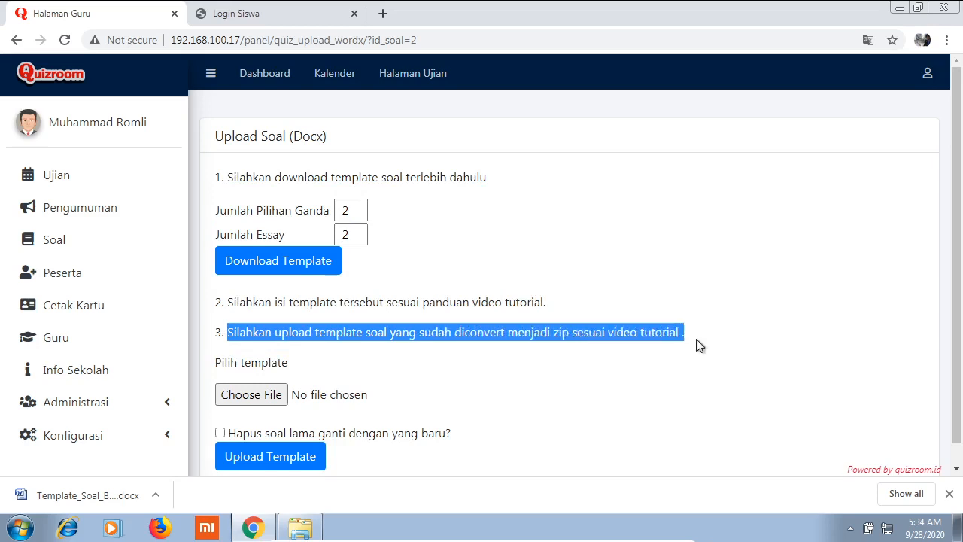
left_click(451, 388)
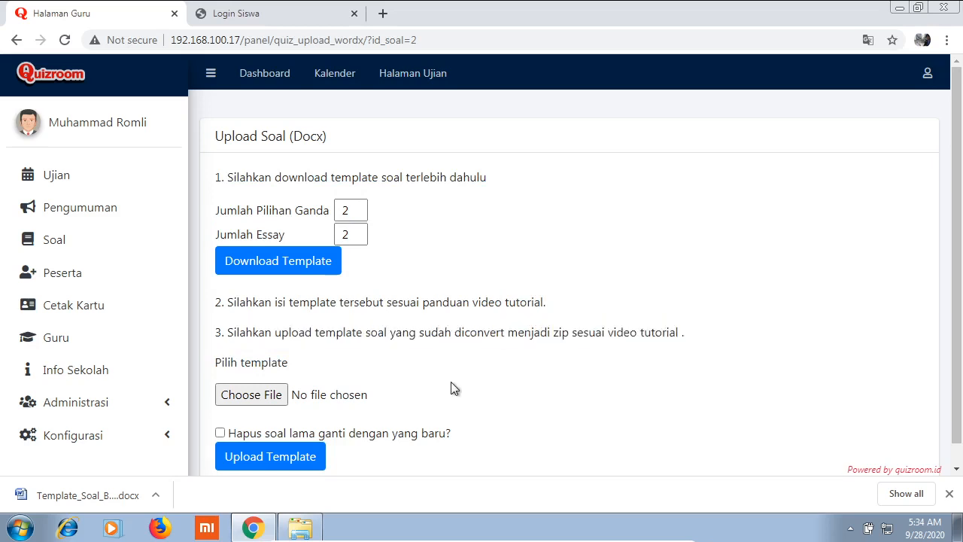
Choose Template_Soal_BARU.zip from the TUTORIAL folder in Documents as the template file to upload.
left_click(252, 397)
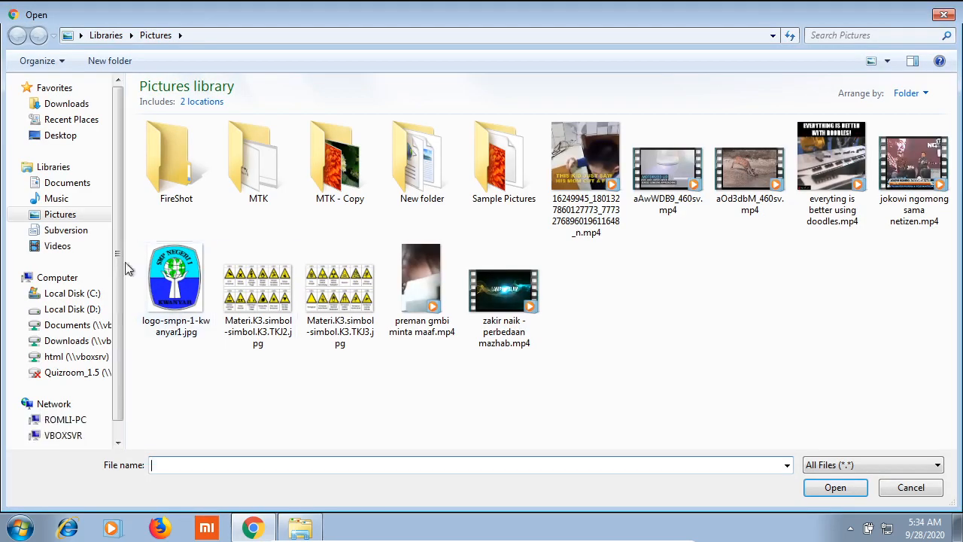
left_click(59, 197)
left_click(66, 185)
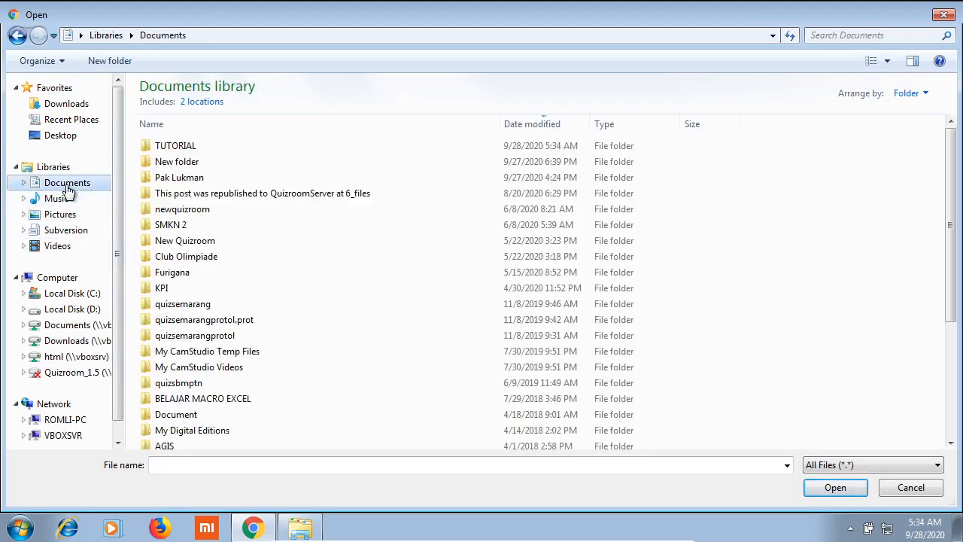
double_click(193, 146)
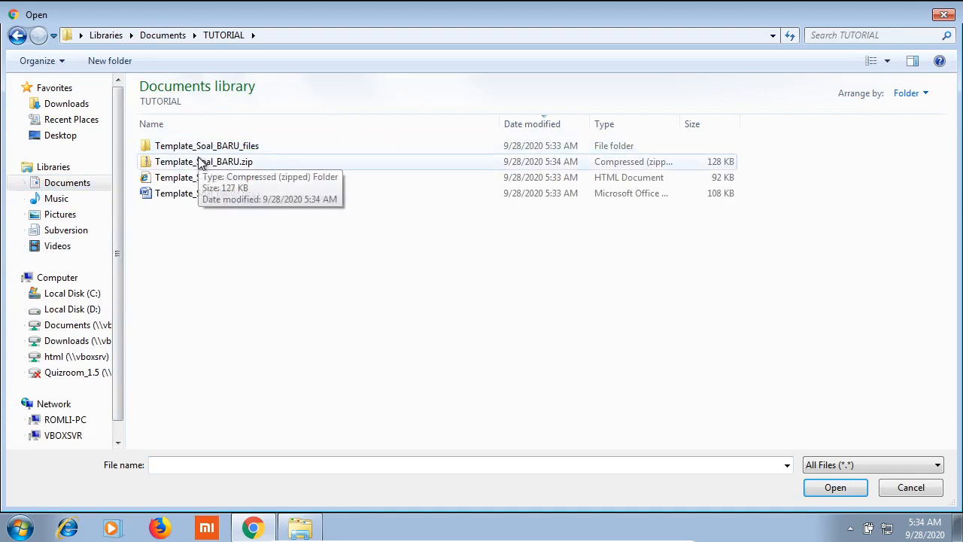
double_click(204, 162)
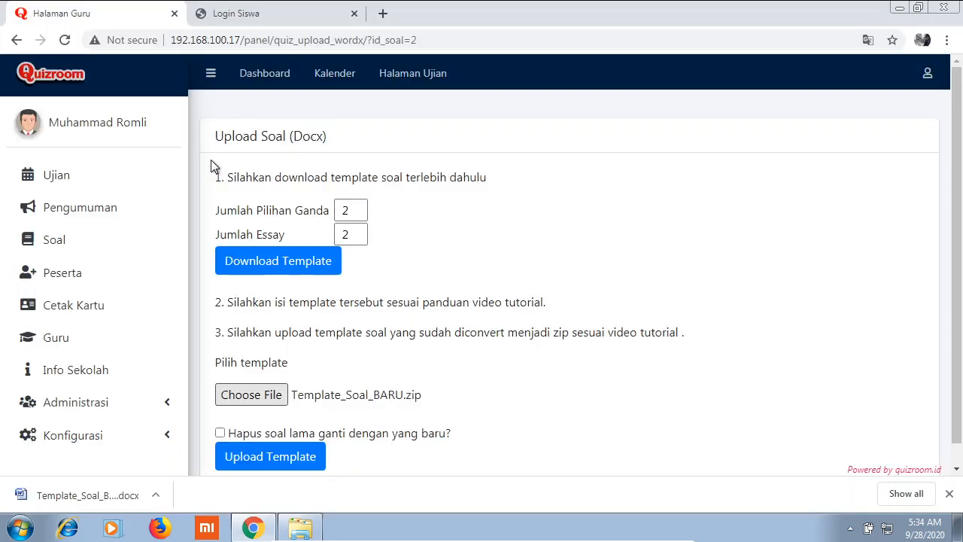
Enable "Hapus soal lama ganti dengan yang baru?" to replace the old questions, and upload the template.
scroll(372, 417, "down", 1)
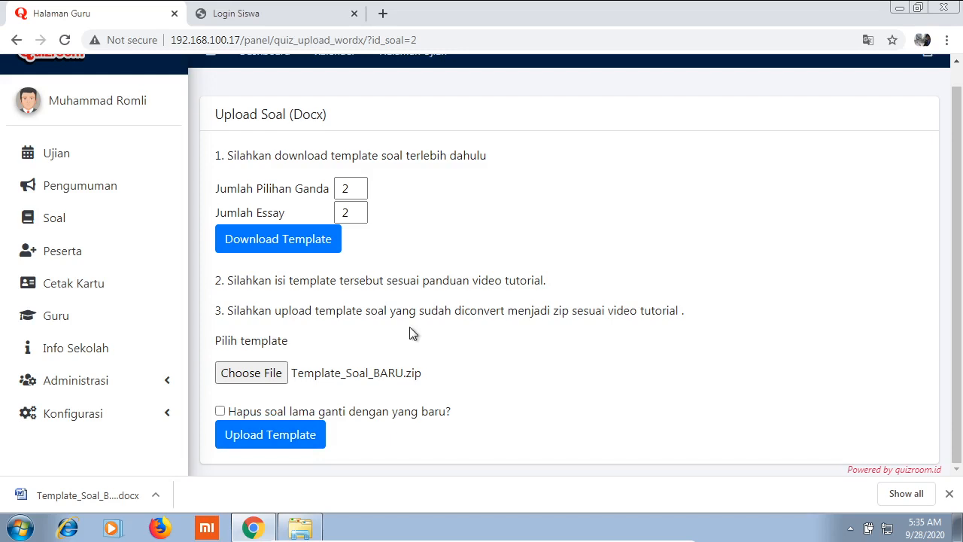
double_click(345, 189)
left_click(359, 217)
left_click(360, 209)
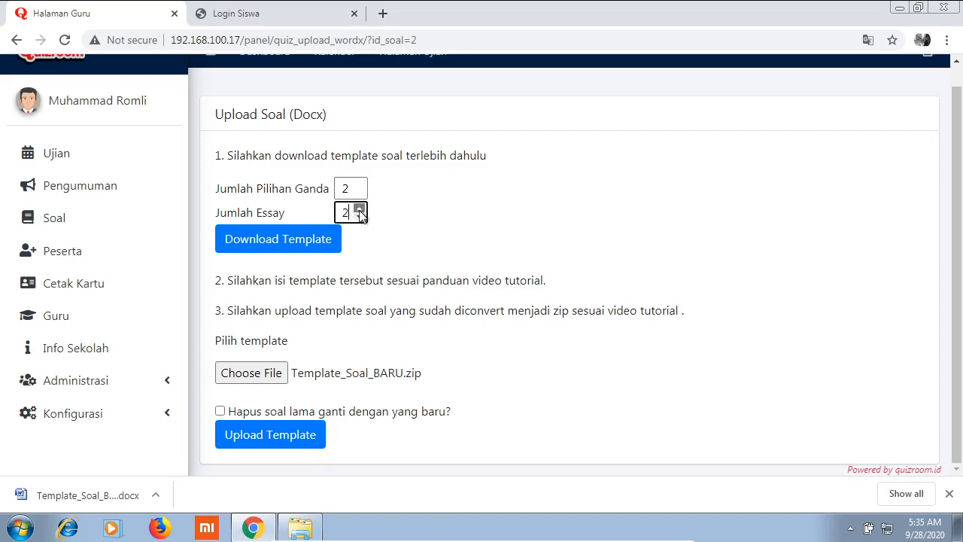
left_click(505, 304)
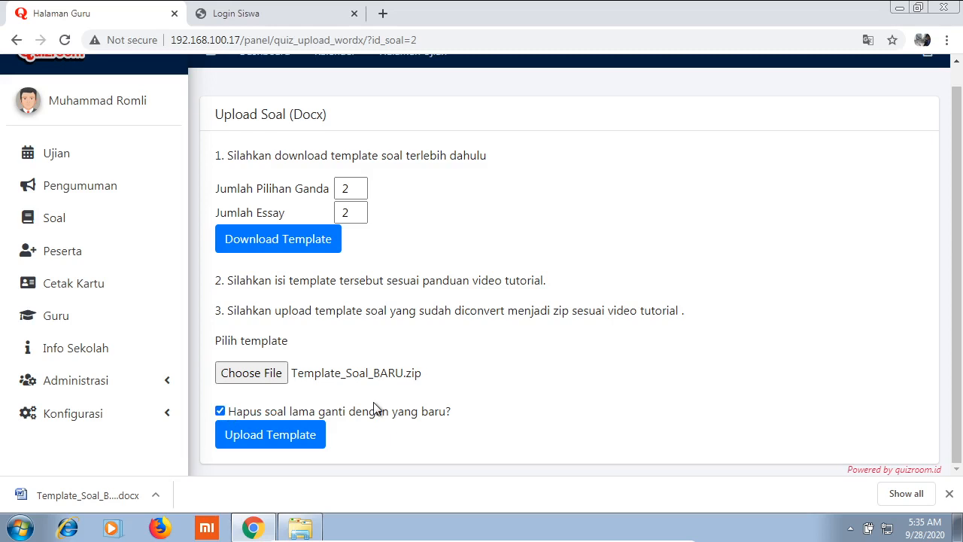
left_click(294, 444)
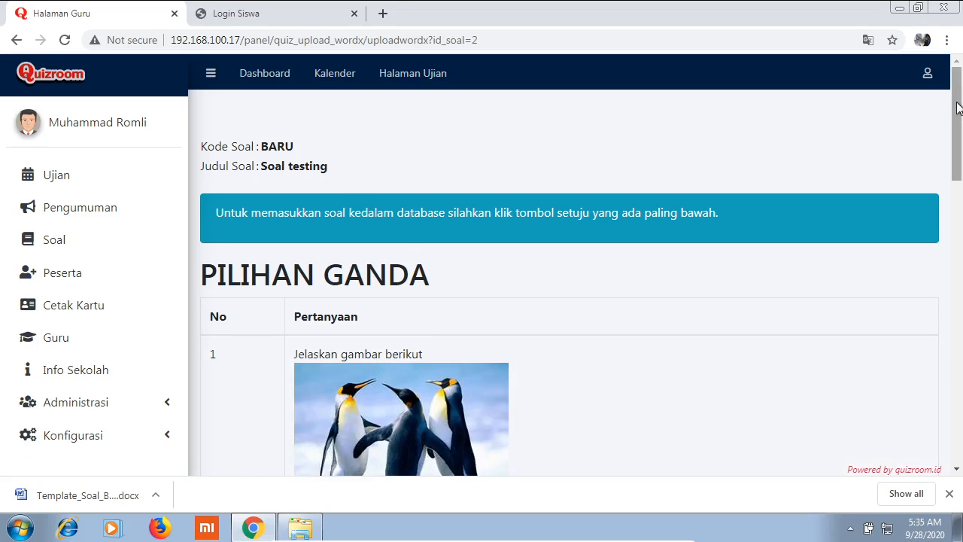
Review the uploaded multiple-choice and essay questions with their answer keys, and approve adding them to the database.
left_click_drag(958, 102, 957, 108)
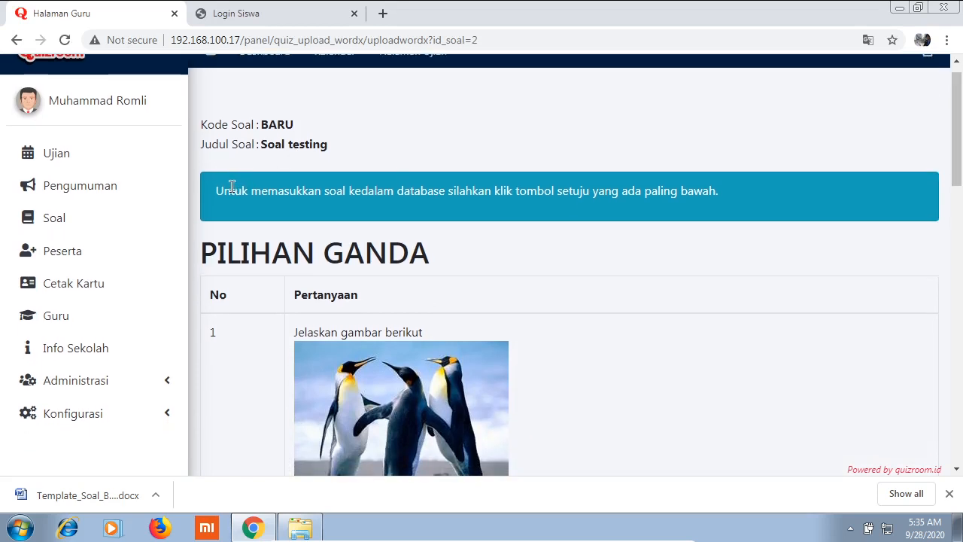
left_click_drag(232, 187, 677, 202)
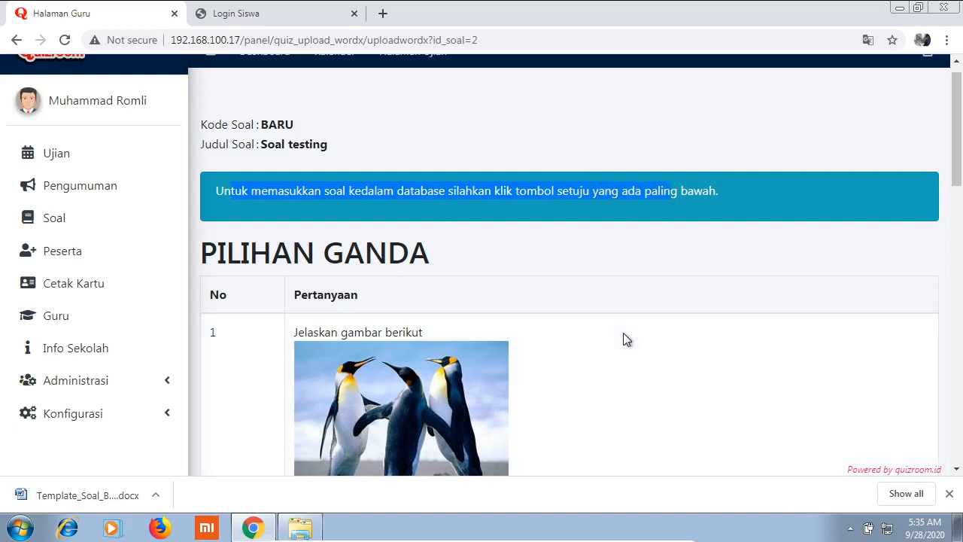
left_click_drag(961, 156, 961, 457)
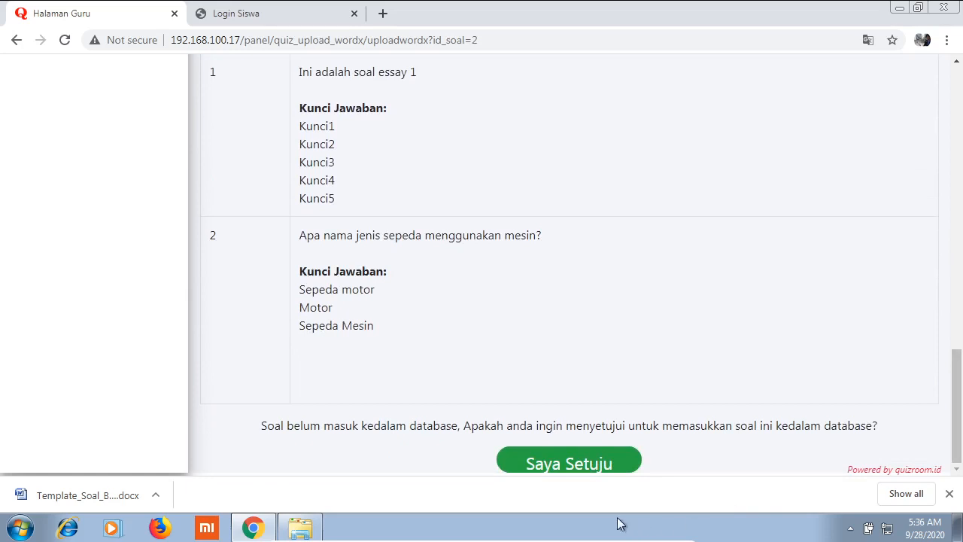
left_click(572, 462)
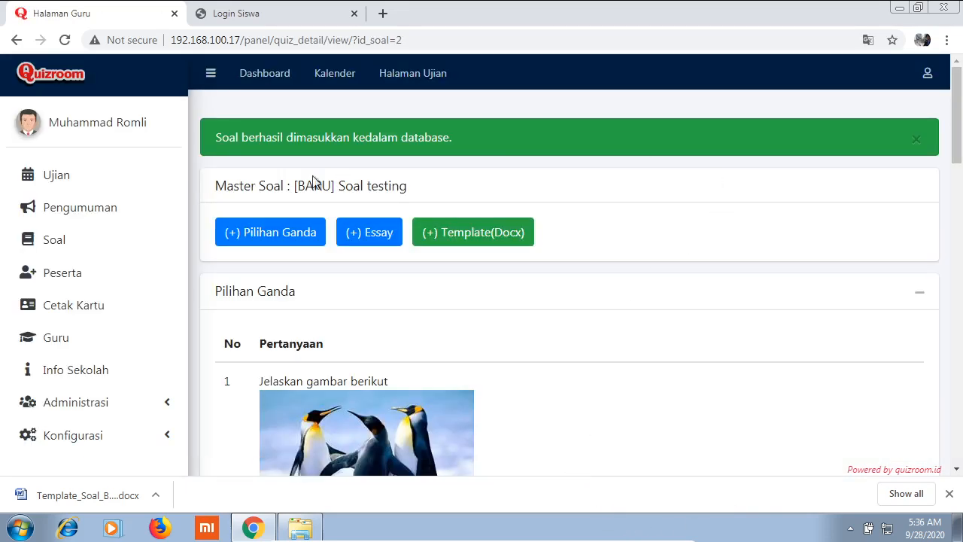
mouse_move(956, 111)
left_mouse_down()
mouse_move(961, 410)
mouse_move(961, 118)
left_mouse_up()
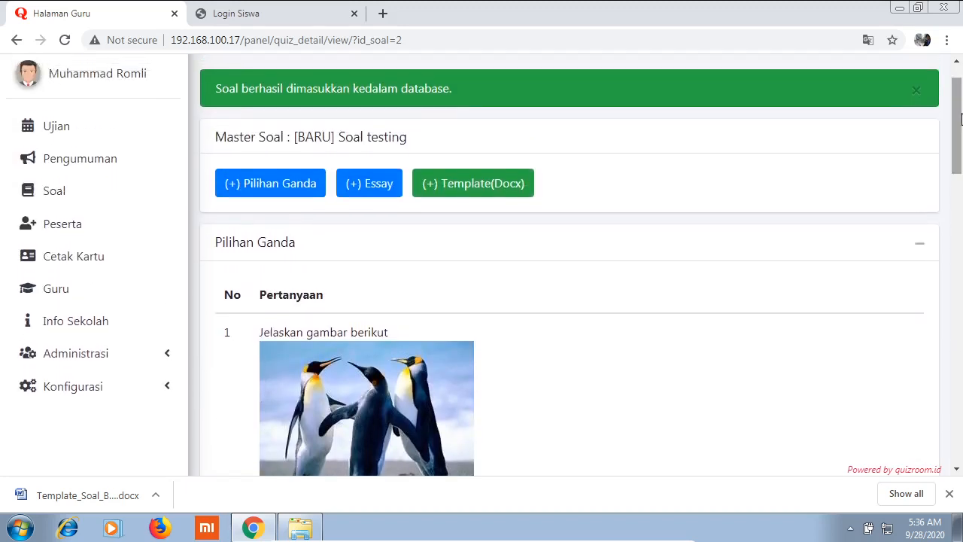